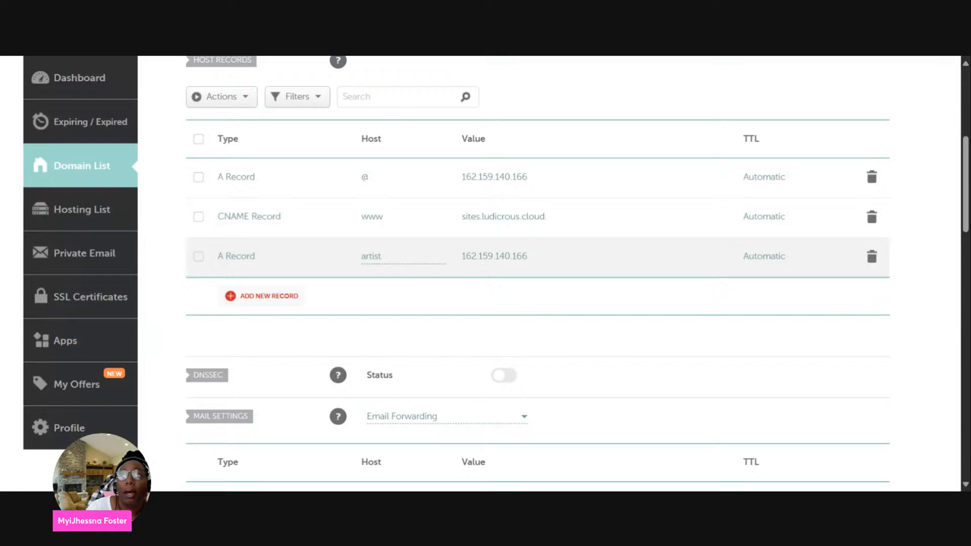
Add a new A Record to the host records with the host name blog
left_click(274, 303)
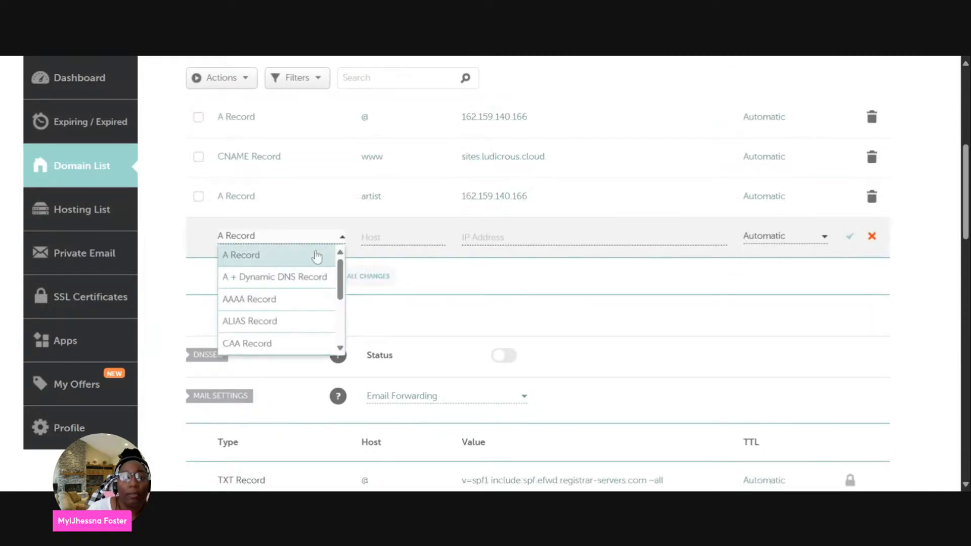
left_click(312, 260)
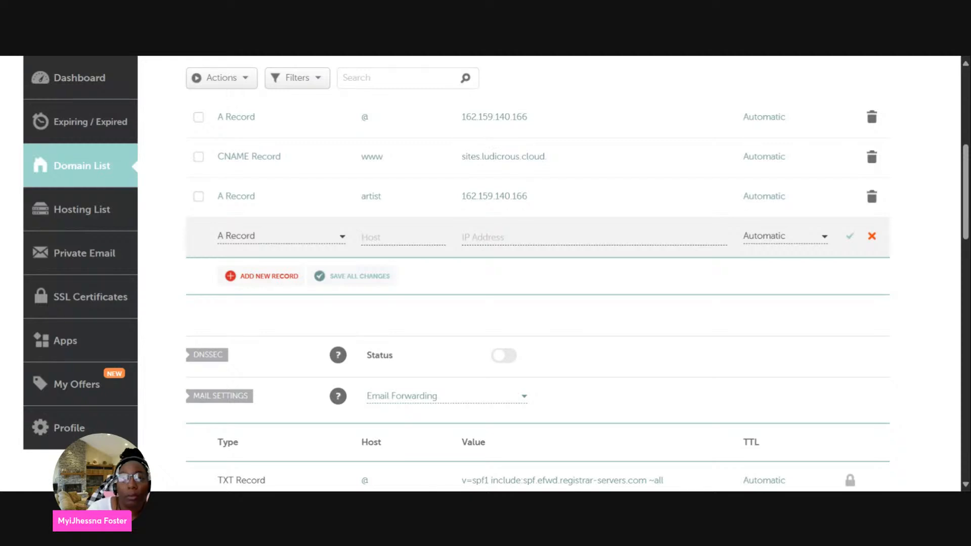
left_click(403, 238)
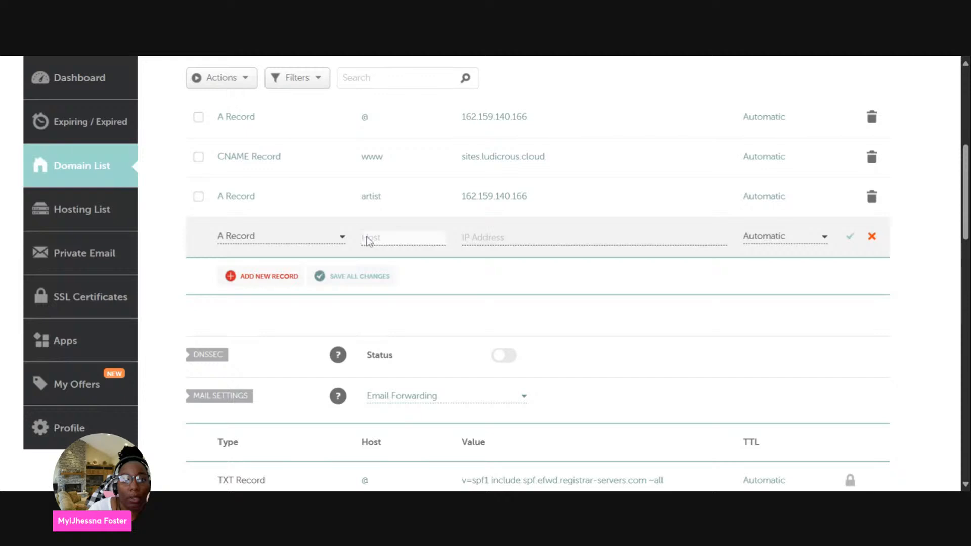
type("blog")
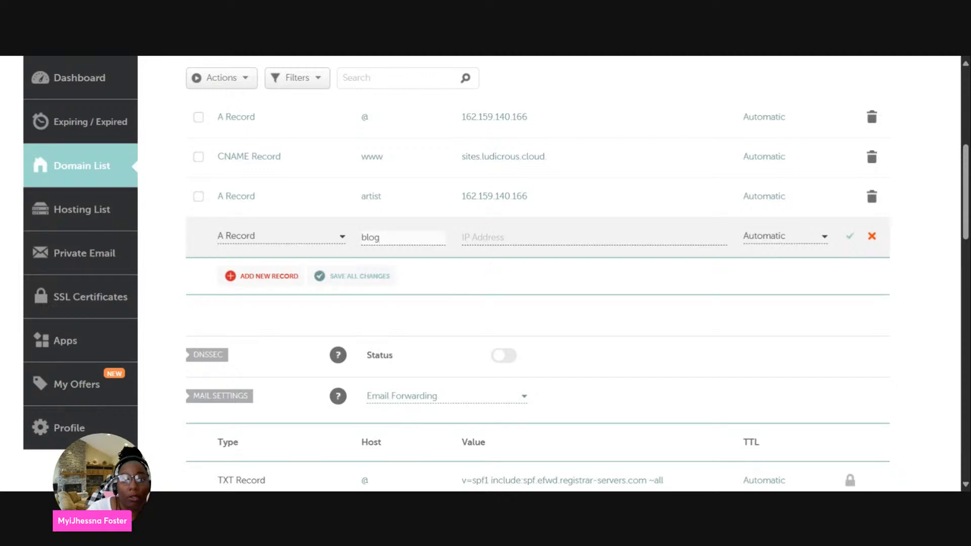
key("Tab")
Copy the artist record's IP address 162.159.140.166 into the blog record's value and save both rows
left_click_drag(531, 200, 509, 201)
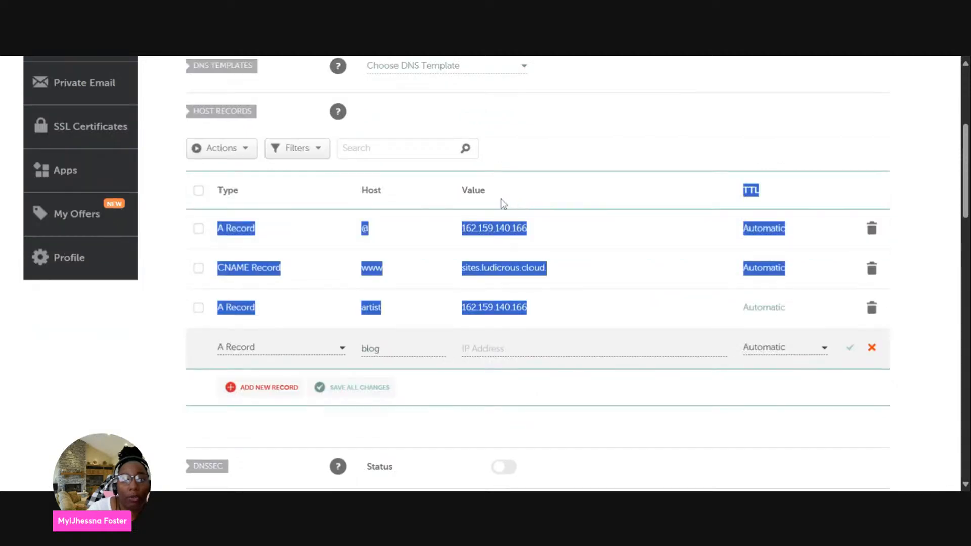
left_click(607, 268)
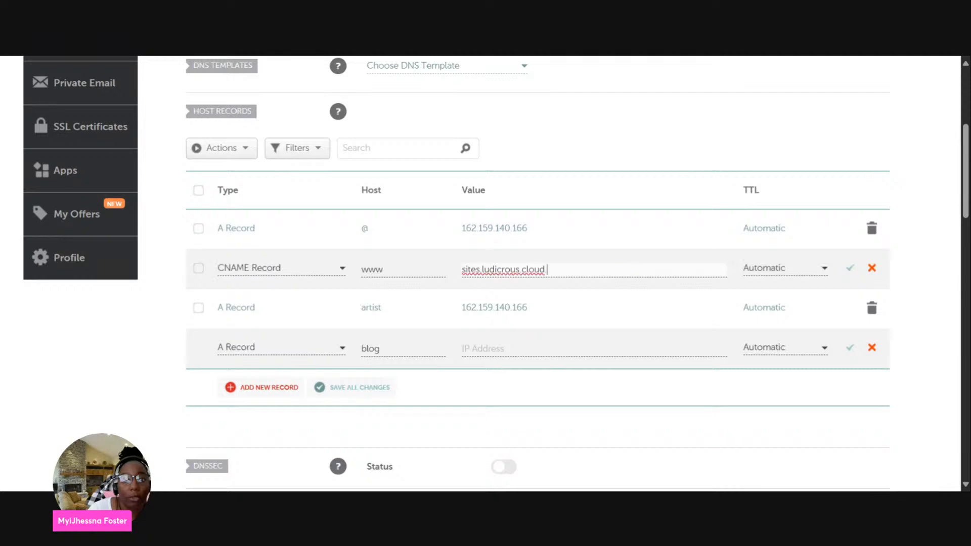
scroll(577, 311, "down", 1)
scroll(577, 311, "down", 1)
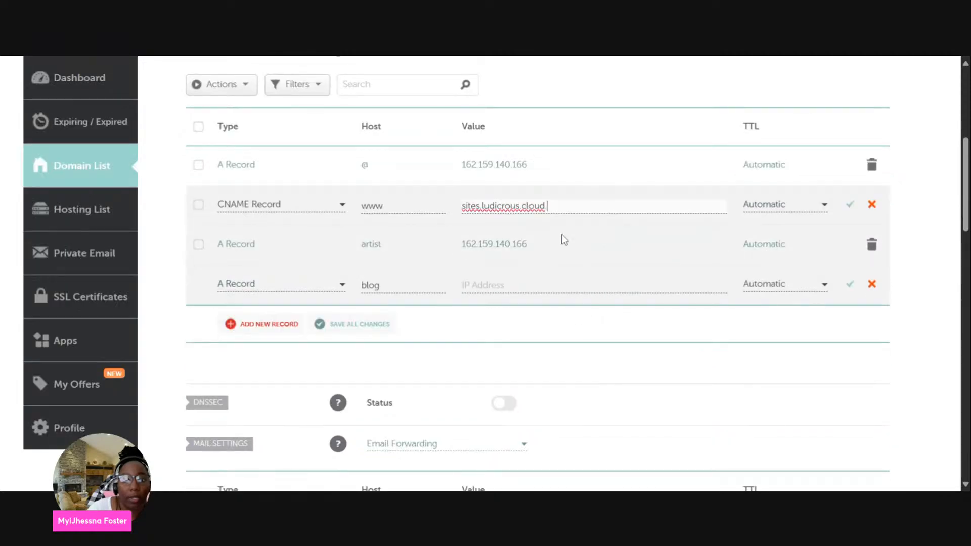
left_click(526, 247)
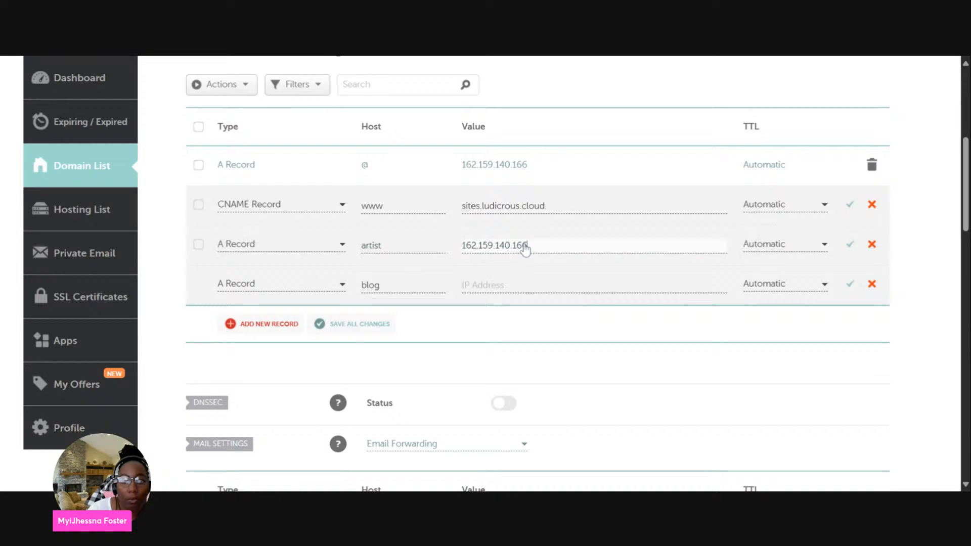
left_click_drag(528, 246, 462, 247)
key("ctrl+c")
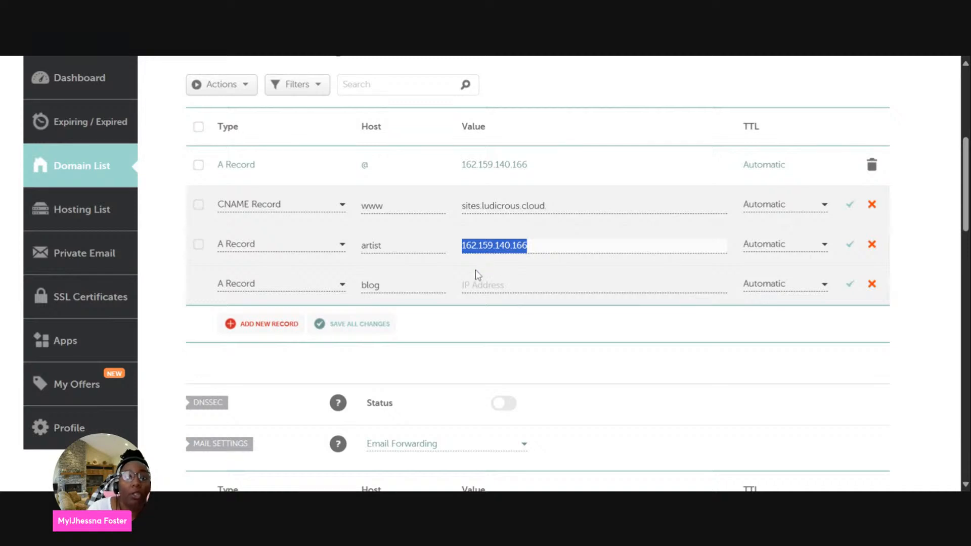
left_click(483, 286)
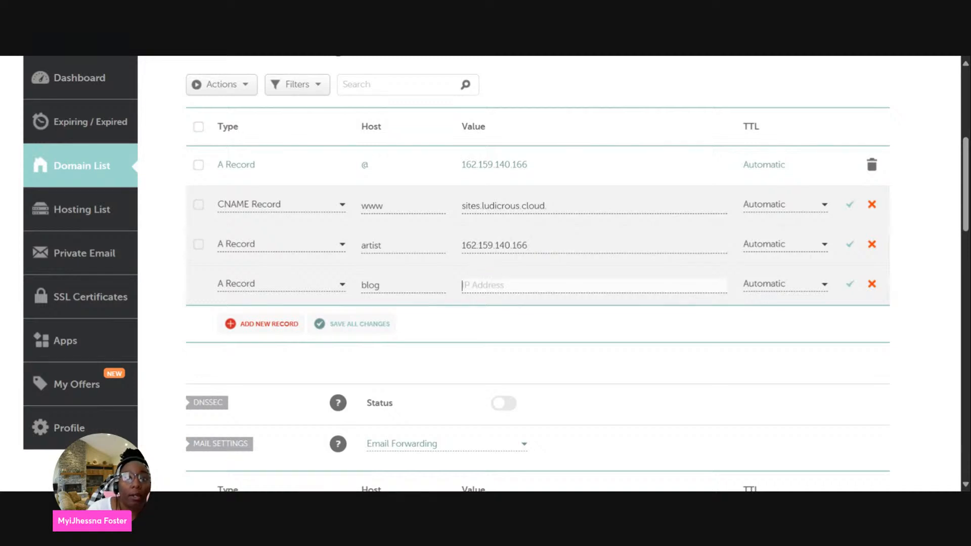
key("ctrl+v")
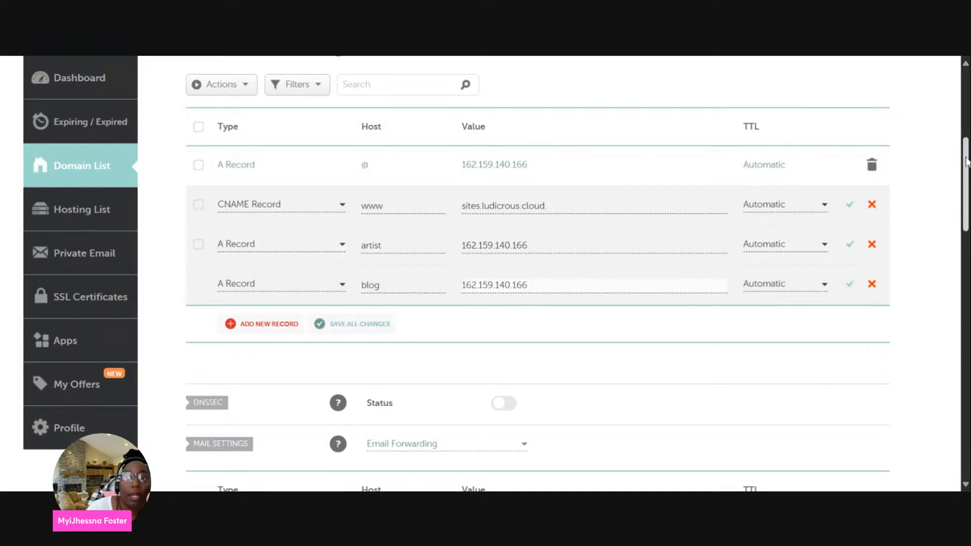
left_click_drag(968, 163, 968, 185)
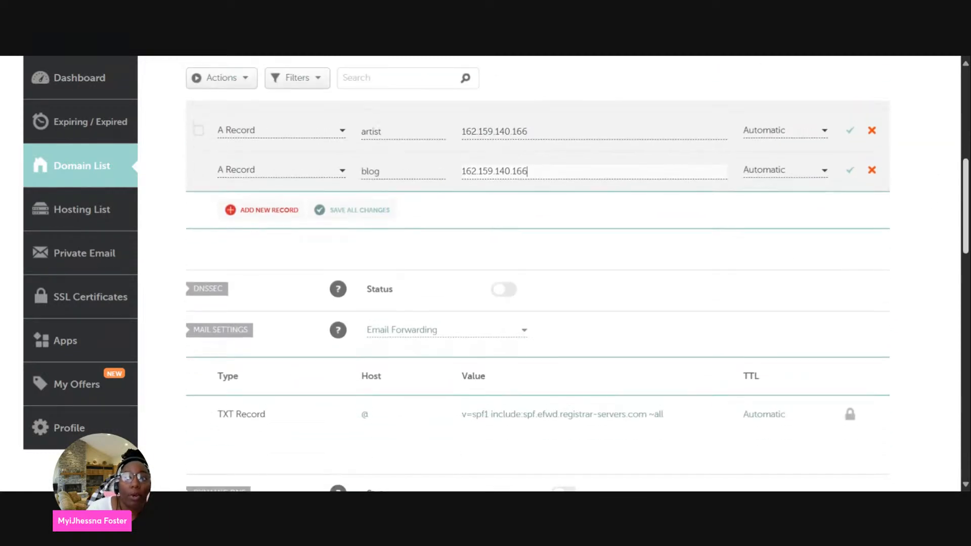
left_click(850, 172)
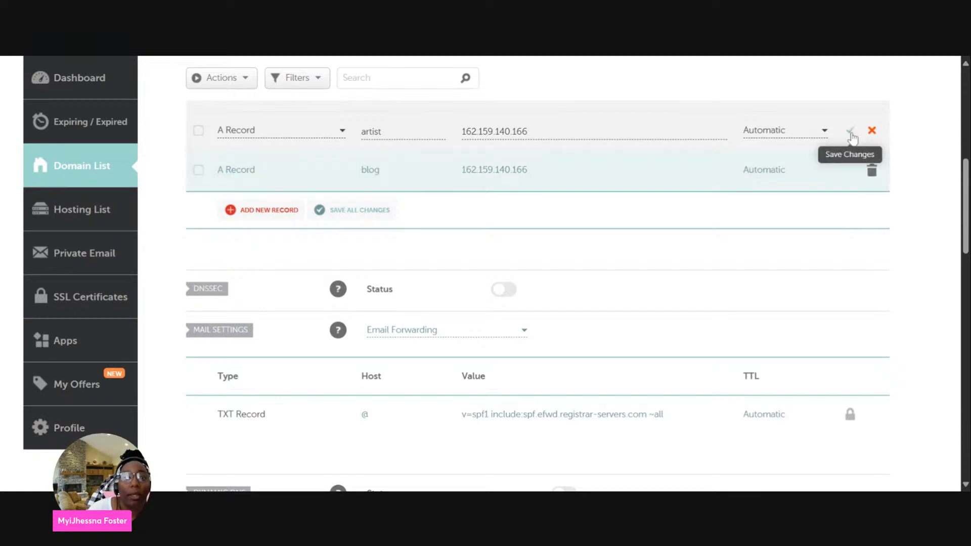
left_click(851, 133)
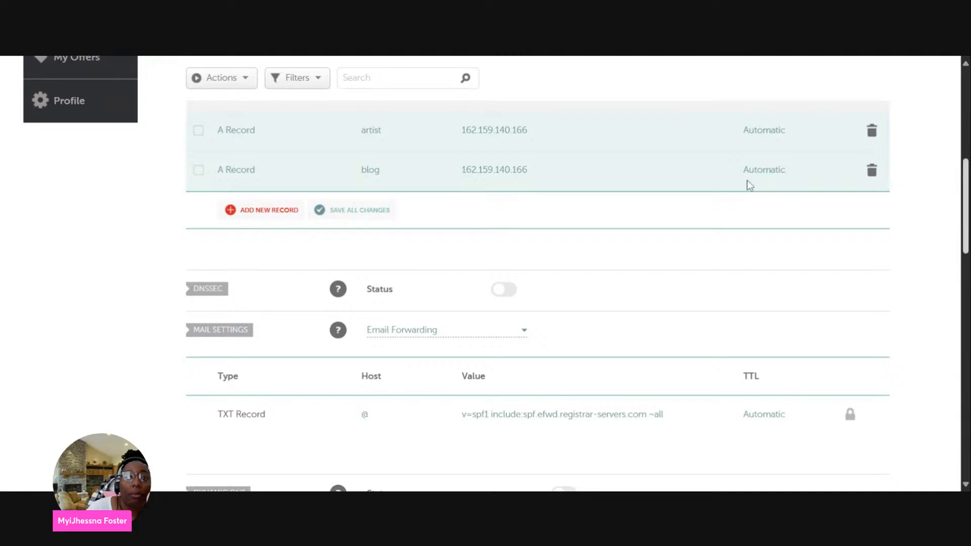
Add another A Record with the host name email
left_click(271, 215)
left_click(269, 279)
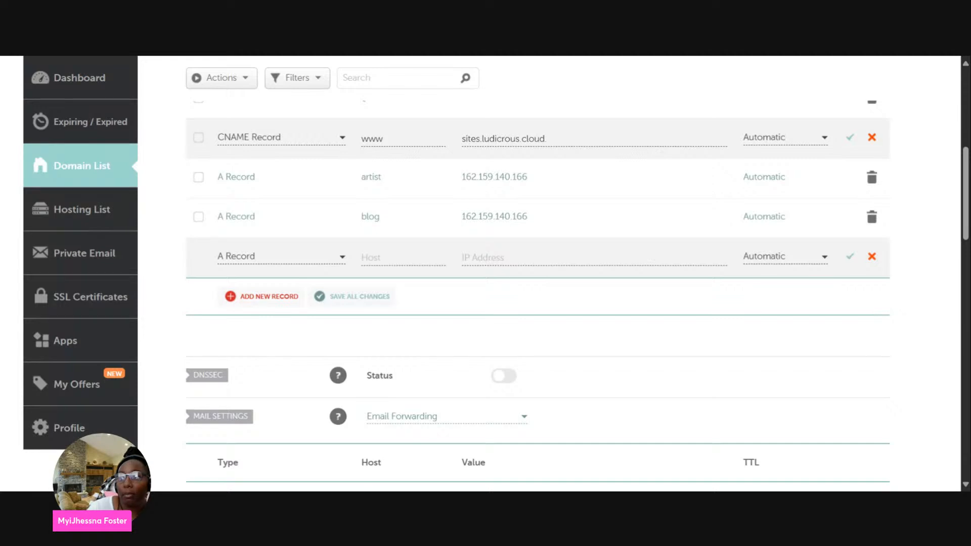
left_click(404, 258)
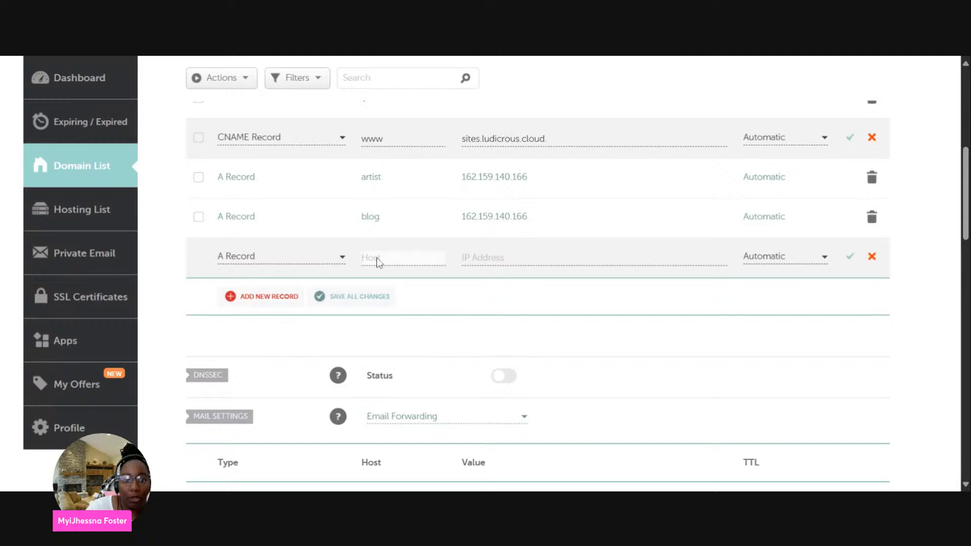
type("email")
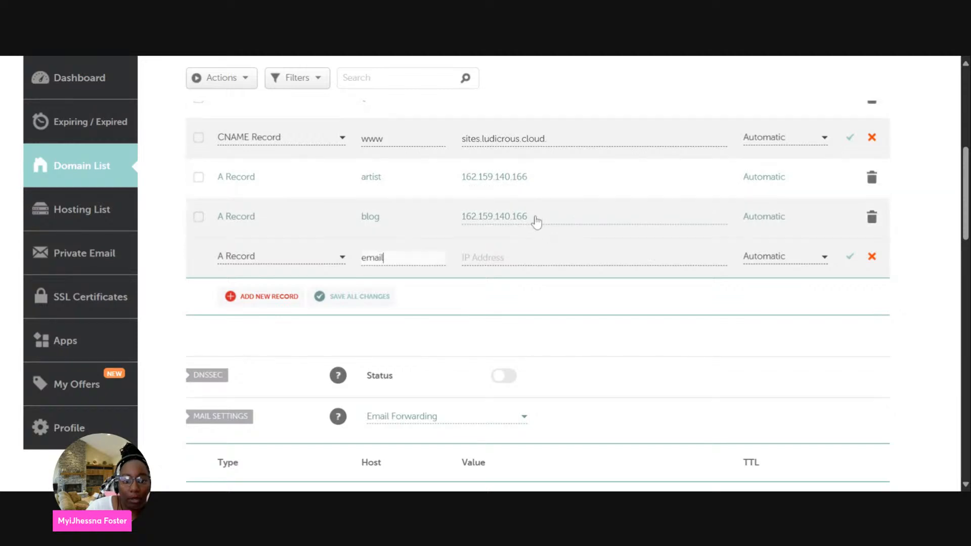
Copy the blog record's IP address 162.159.140.166 into the email record's value and save the email record
left_click(541, 221)
left_click_drag(530, 219, 460, 219)
key("ctrl+c")
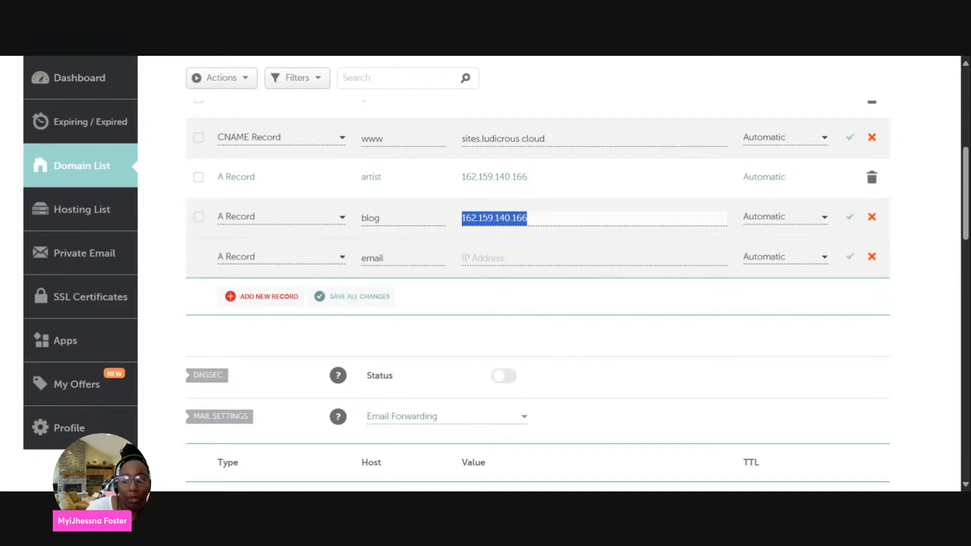
left_click(499, 259)
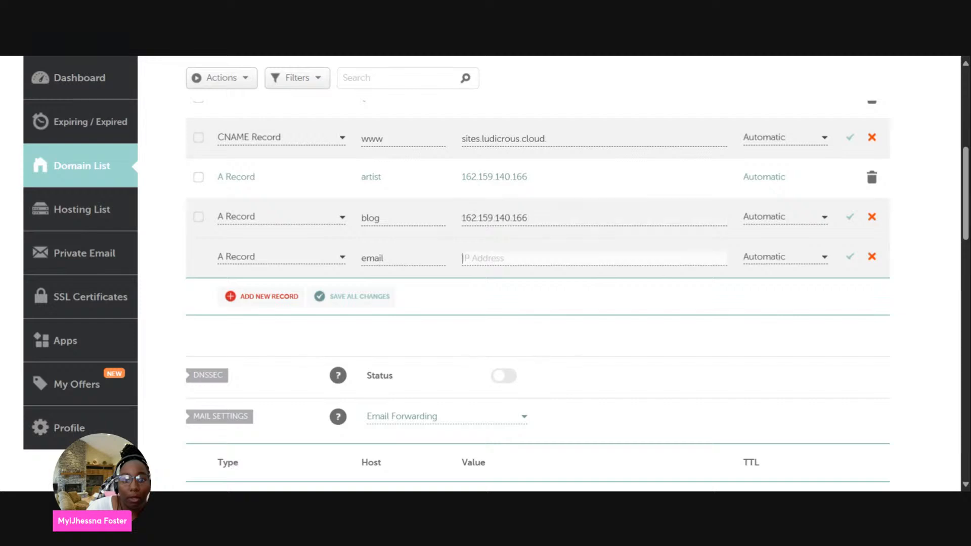
key("ctrl+v")
left_click(849, 261)
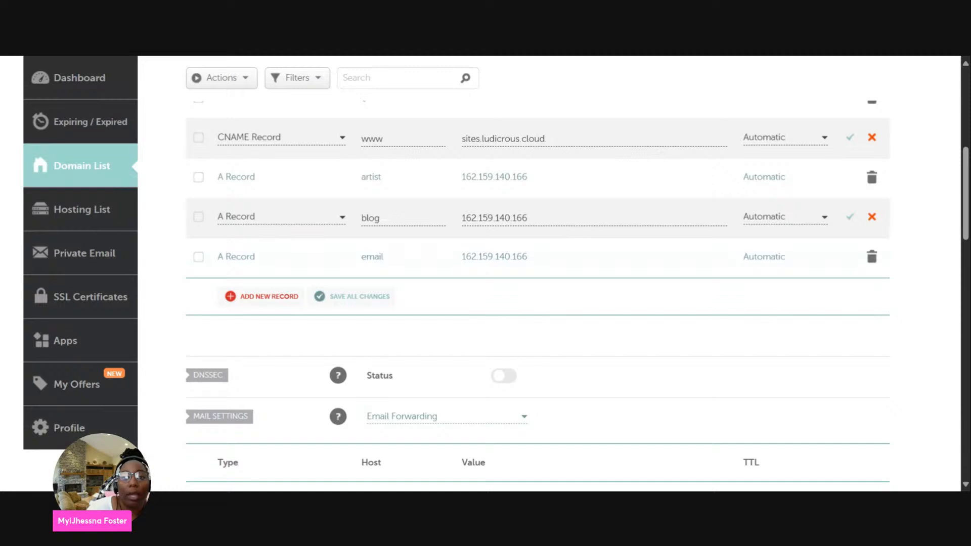
Add a new CNAME Record and set its host to artist, matching the existing artist A Record
left_click(265, 297)
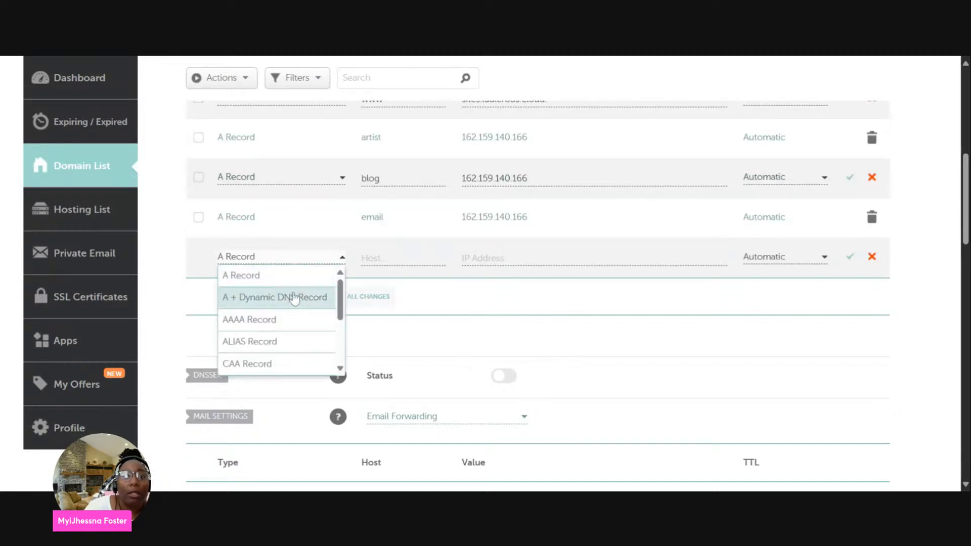
scroll(341, 300, "down", 3)
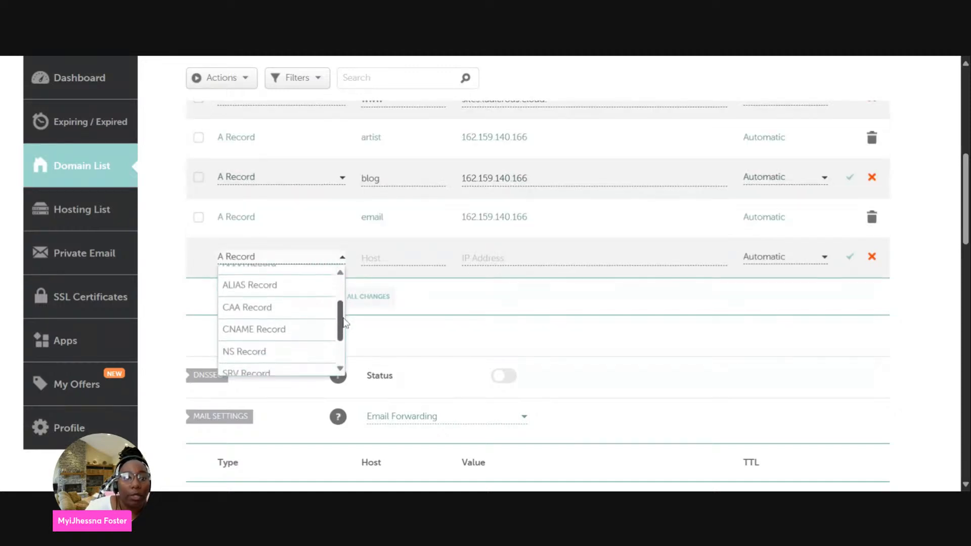
left_click(294, 335)
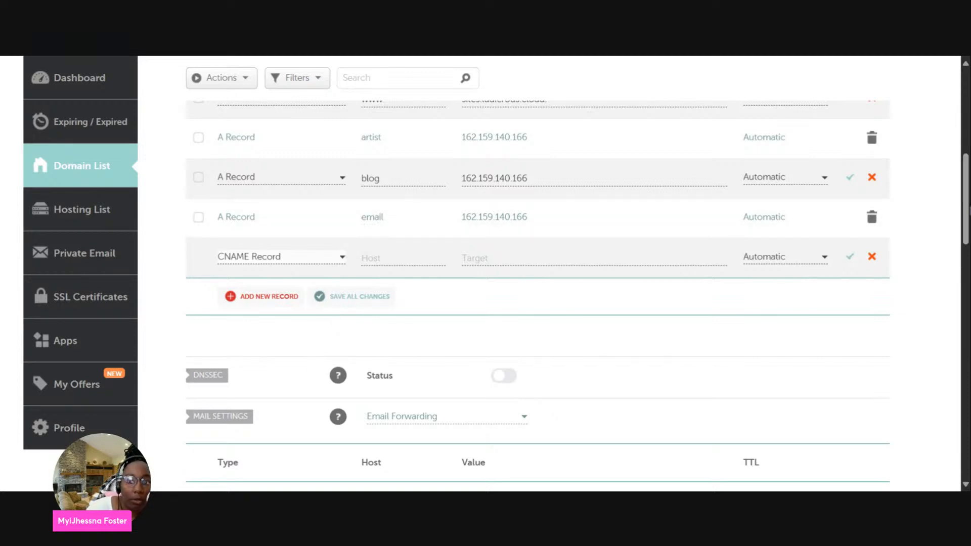
scroll(968, 205, "up", 1)
scroll(968, 204, "up", 1)
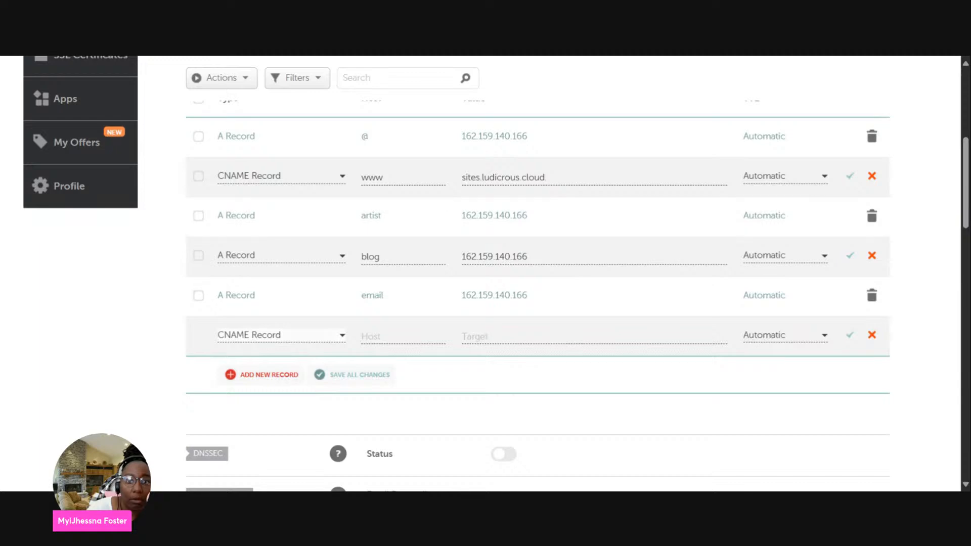
left_click(372, 231)
double_click(377, 217)
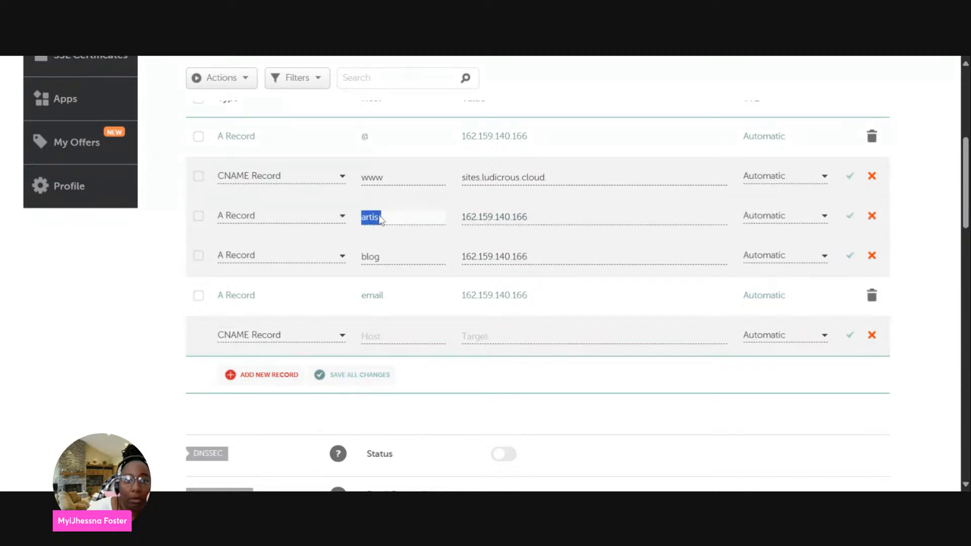
left_click(377, 338)
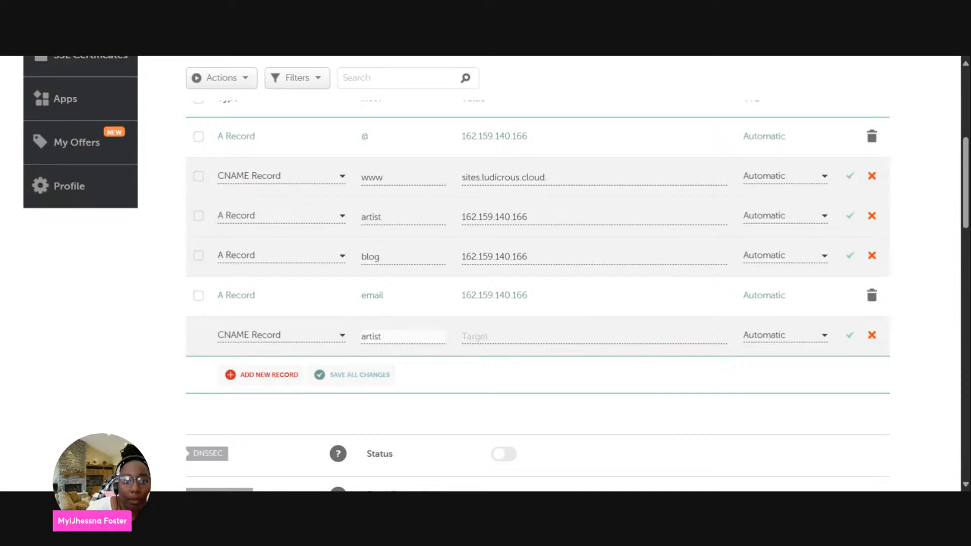
left_click(853, 336)
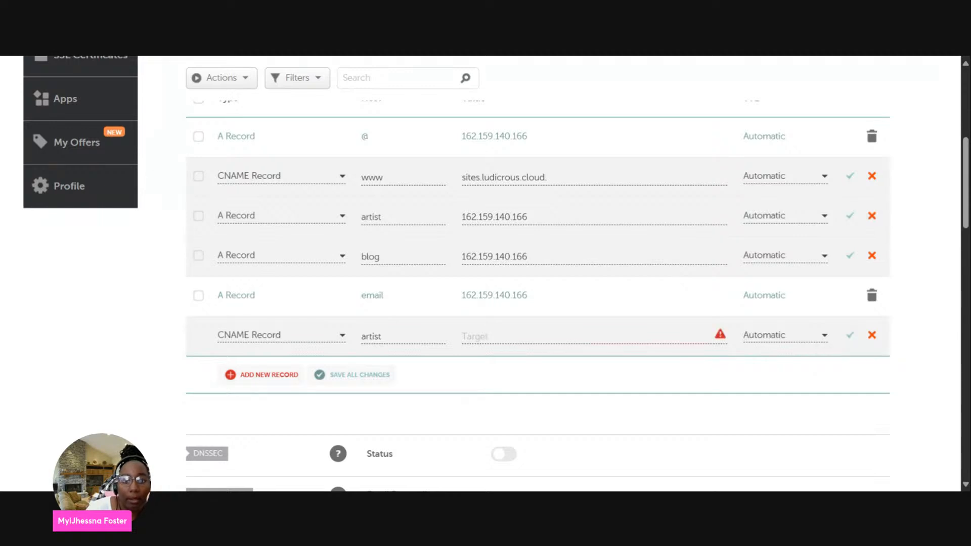
Copy the www record's target sites.ludicrous.cloud into the new artist CNAME Record and save it
left_click_drag(551, 177, 462, 177)
key("ctrl+c")
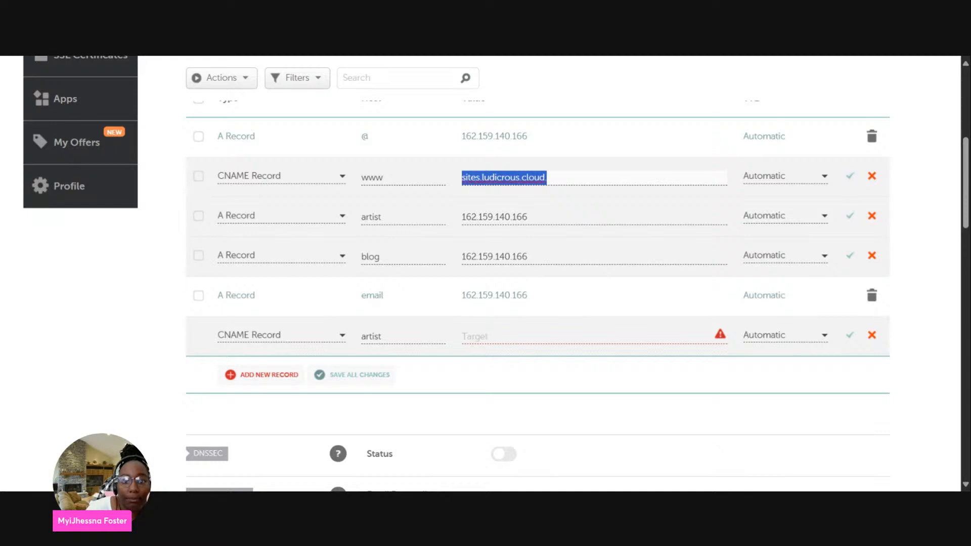
left_click(485, 338)
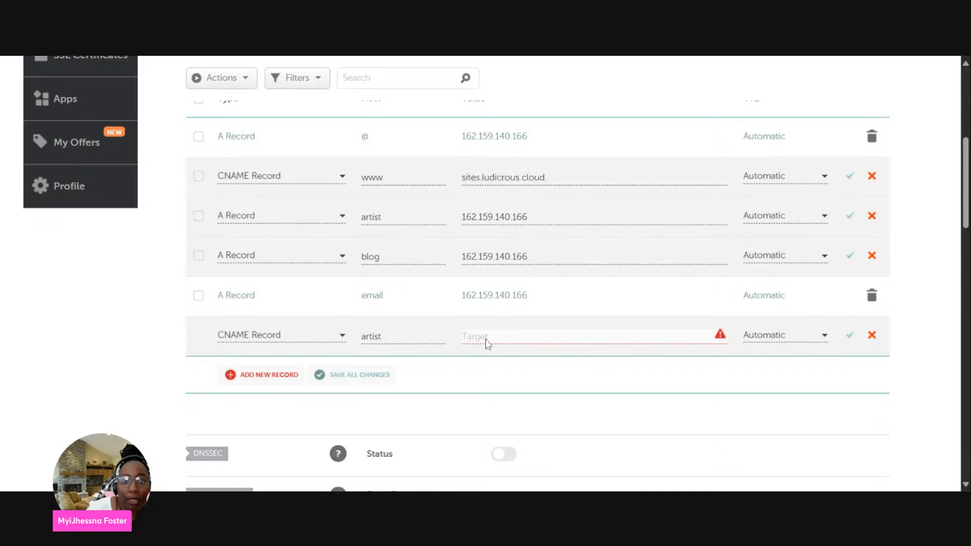
key("ctrl+v")
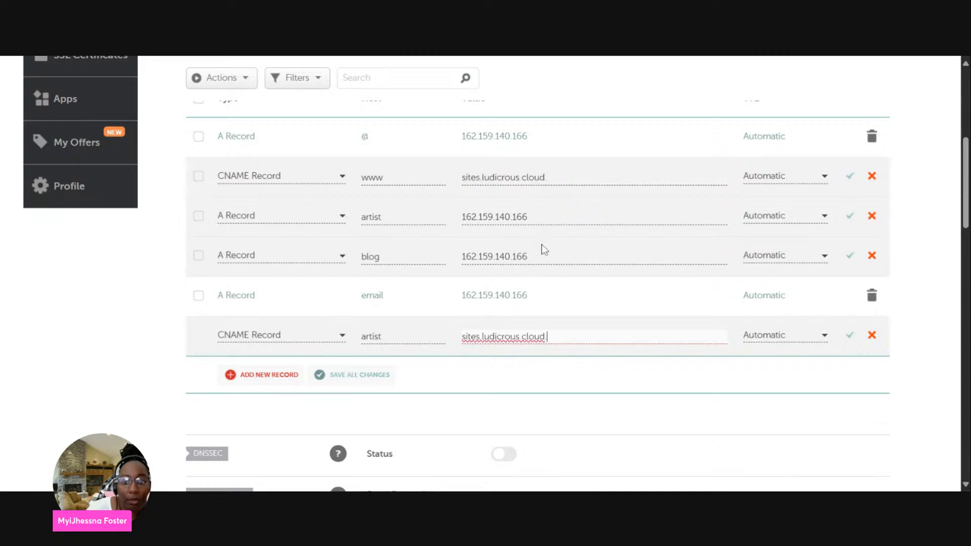
left_click(851, 337)
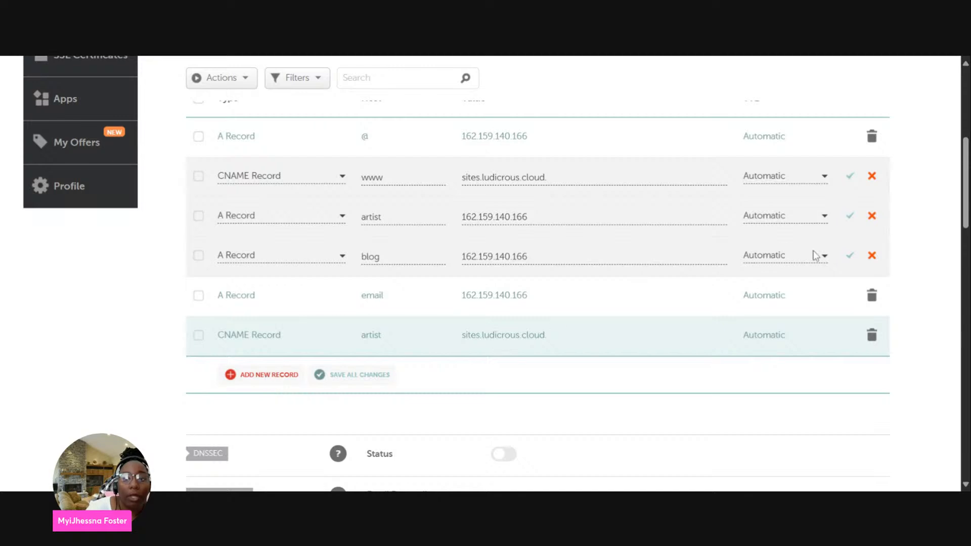
Save the blog, artist and www record rows that are still open for editing
left_click(850, 255)
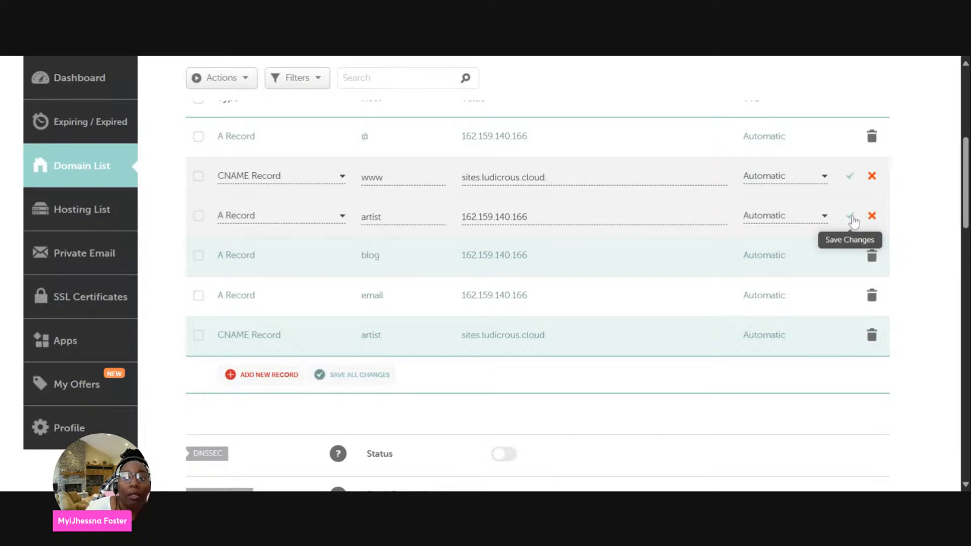
left_click(853, 221)
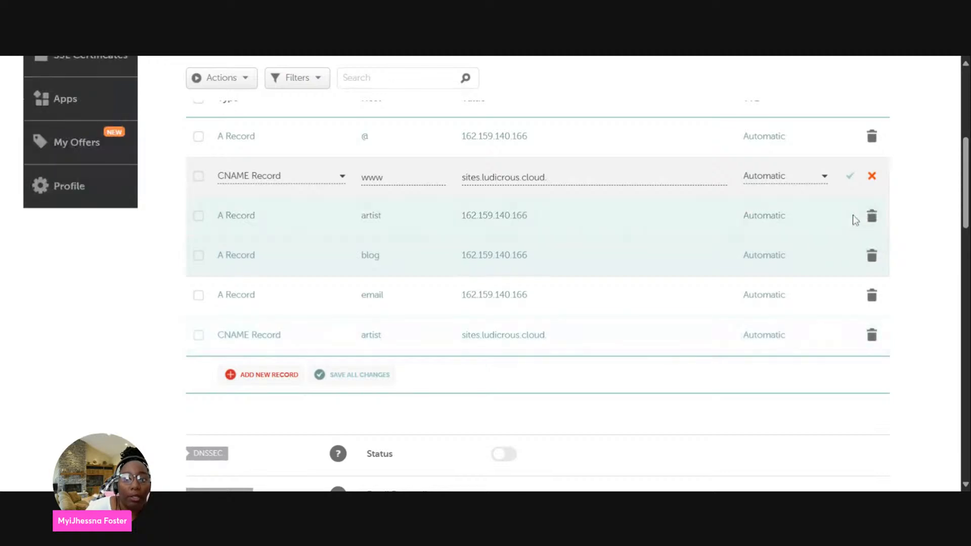
left_click(852, 179)
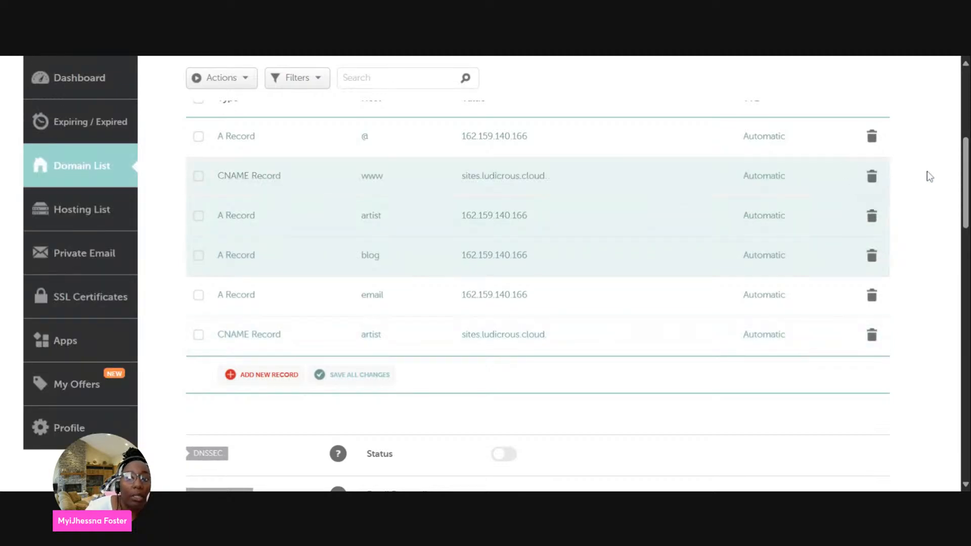
left_click_drag(966, 148, 966, 176)
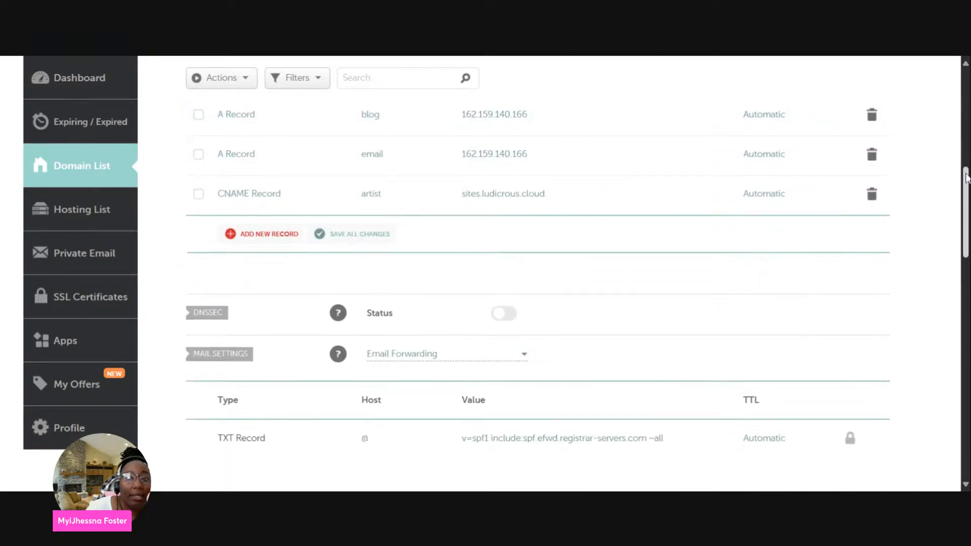
Add a new CNAME Record and copy the host blog into it from the existing blog A Record
left_click(260, 235)
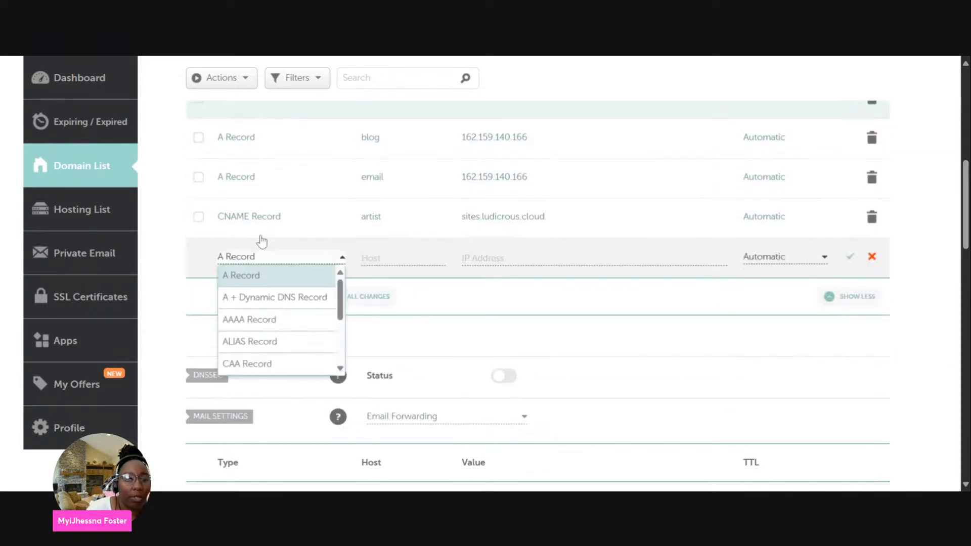
left_click_drag(340, 296, 340, 315)
left_click(284, 333)
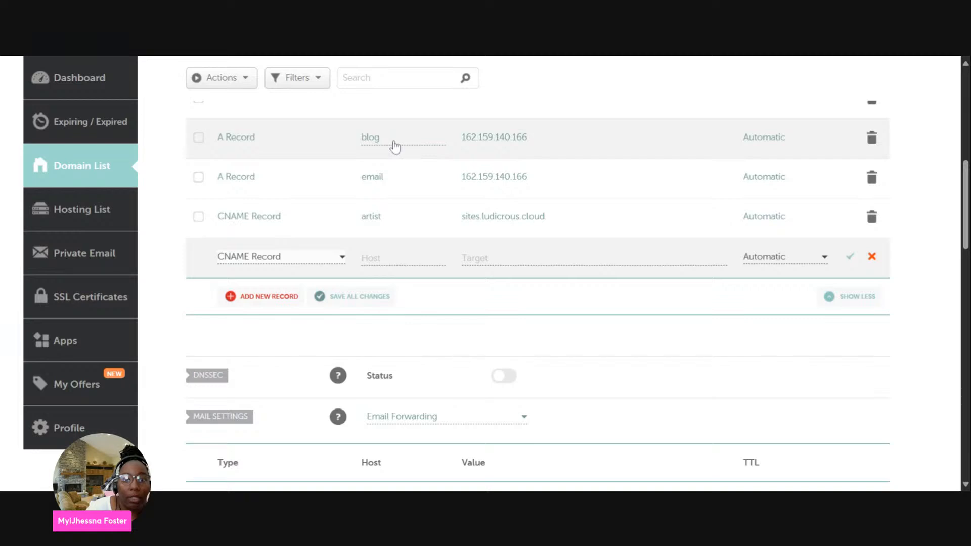
left_click_drag(382, 139, 368, 143)
left_click(368, 143)
key("ctrl+a")
key("ctrl+c")
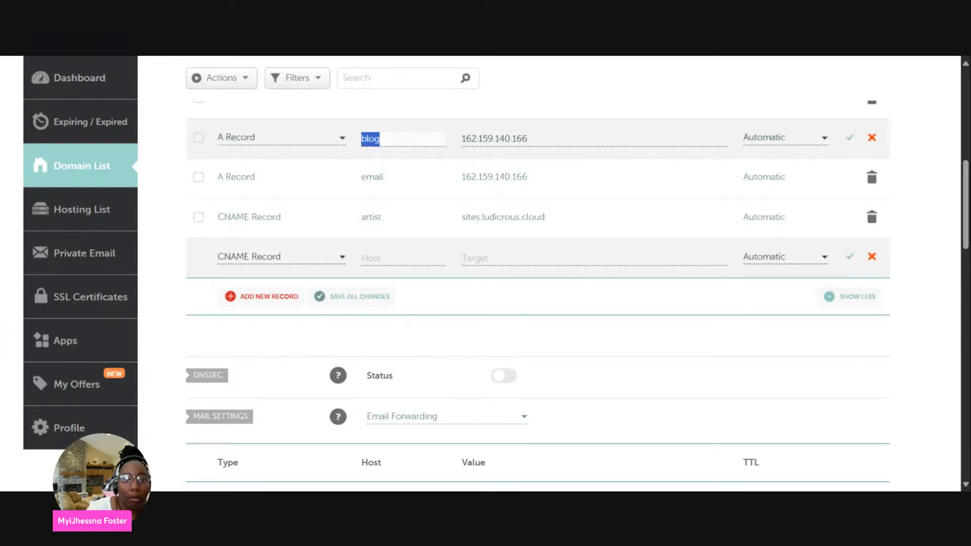
left_click(374, 261)
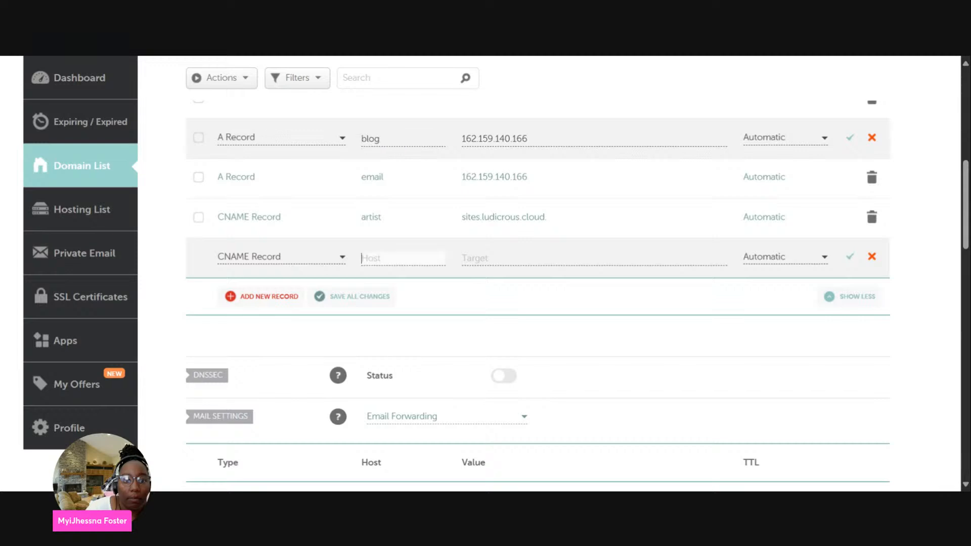
key("ctrl+v")
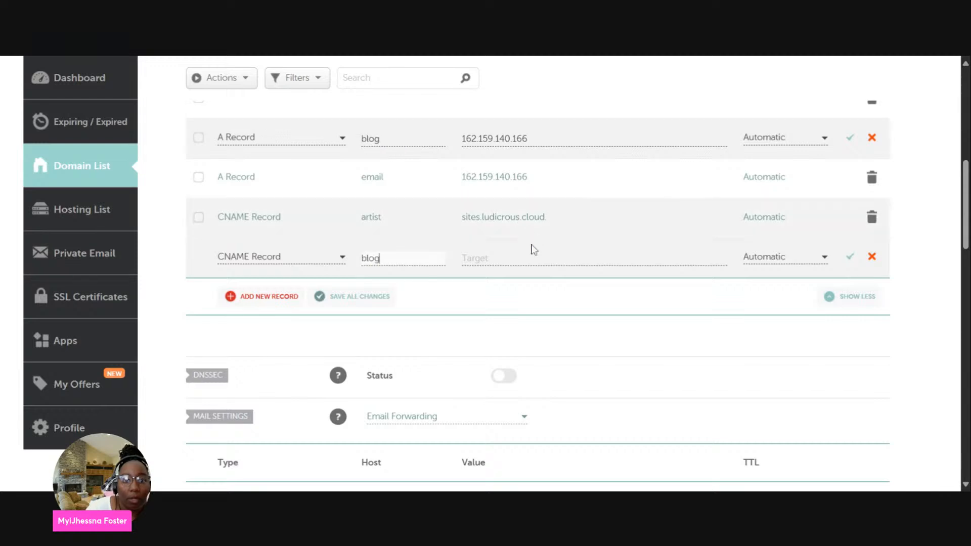
Copy the artist CNAME Record's target sites.ludicrous.cloud. into the new blog CNAME Record and save it
left_click(563, 219)
key("ctrl+shift+Left")
key("ctrl+shift+Left")
key("ctrl+shift+Left")
key("ctrl+shift+Left")
key("ctrl+shift+Left")
key("ctrl+c")
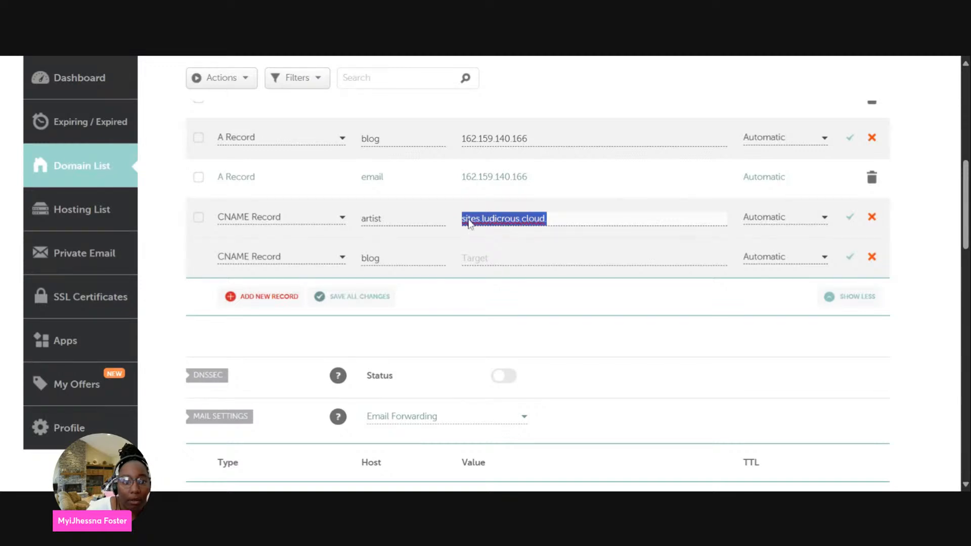
left_click(477, 259)
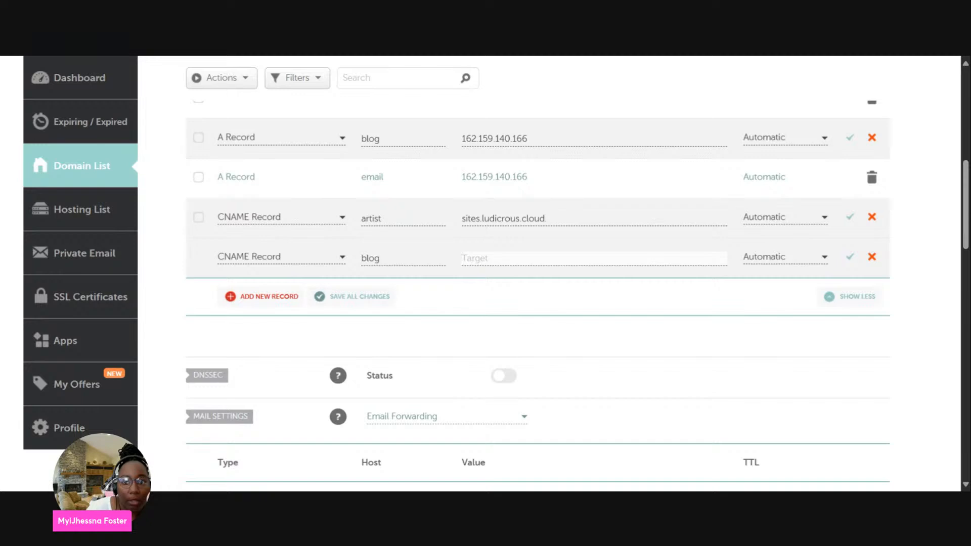
key("ctrl+v")
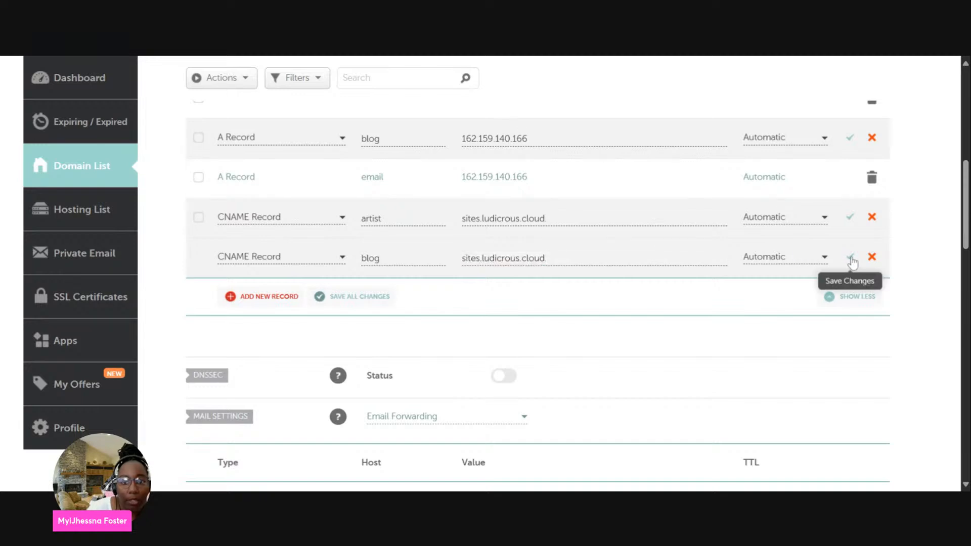
left_click(852, 258)
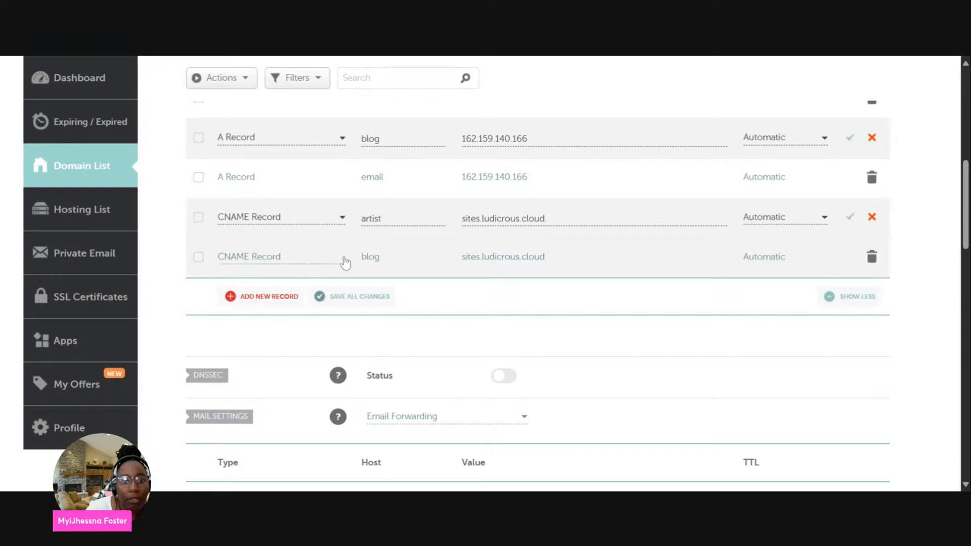
Add another CNAME Record and set its host to email, matching the existing email A Record
left_click(405, 183)
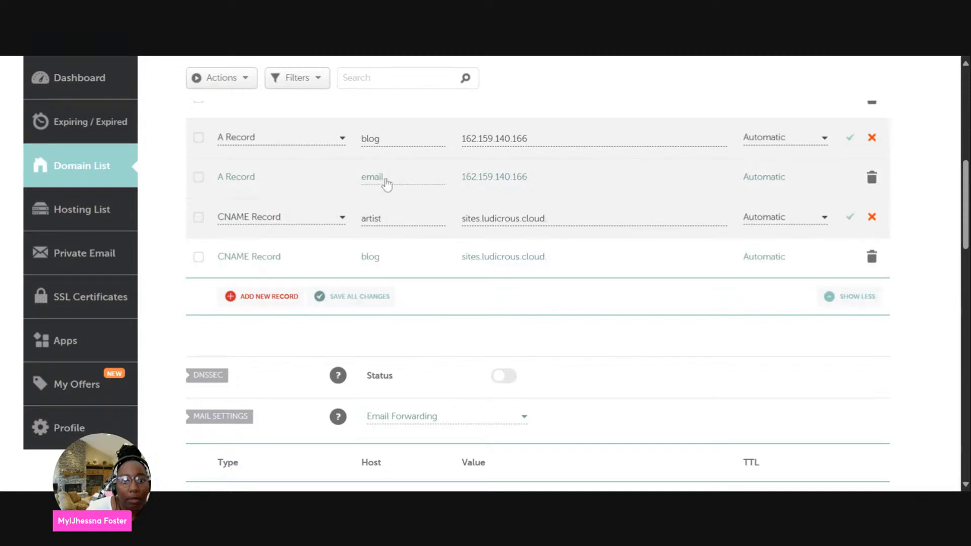
key("shift+Left")
key("shift+Left")
key("shift+Left")
key("shift+Left")
key("shift+Left")
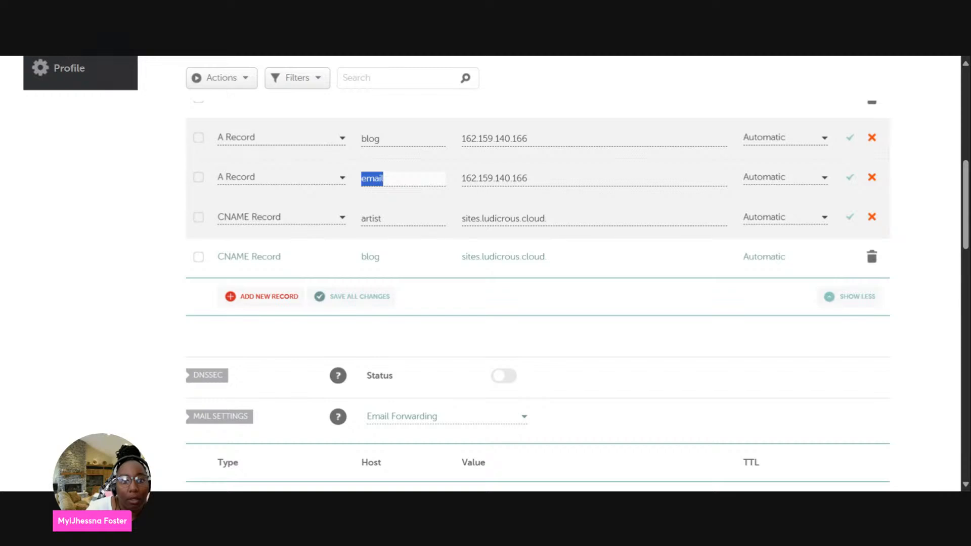
left_click(275, 300)
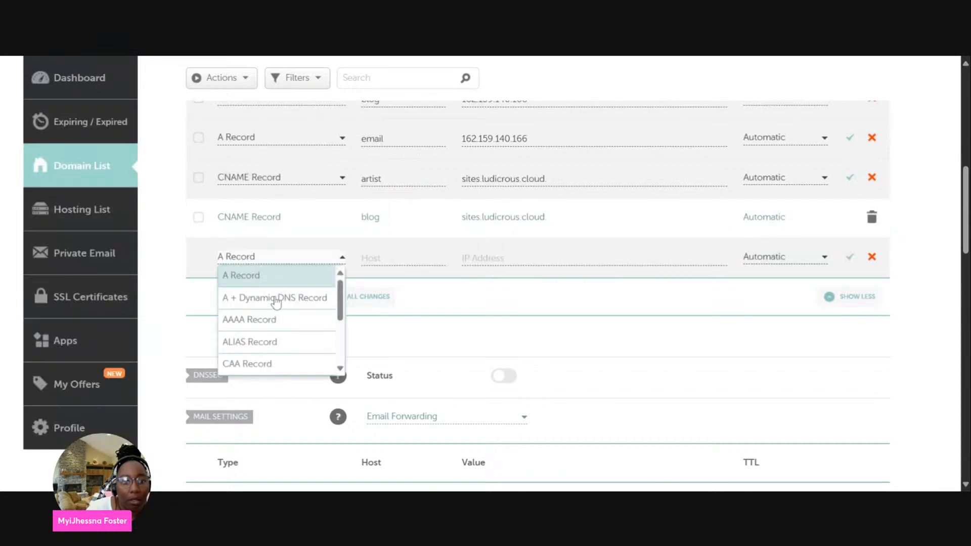
left_click_drag(343, 295, 344, 323)
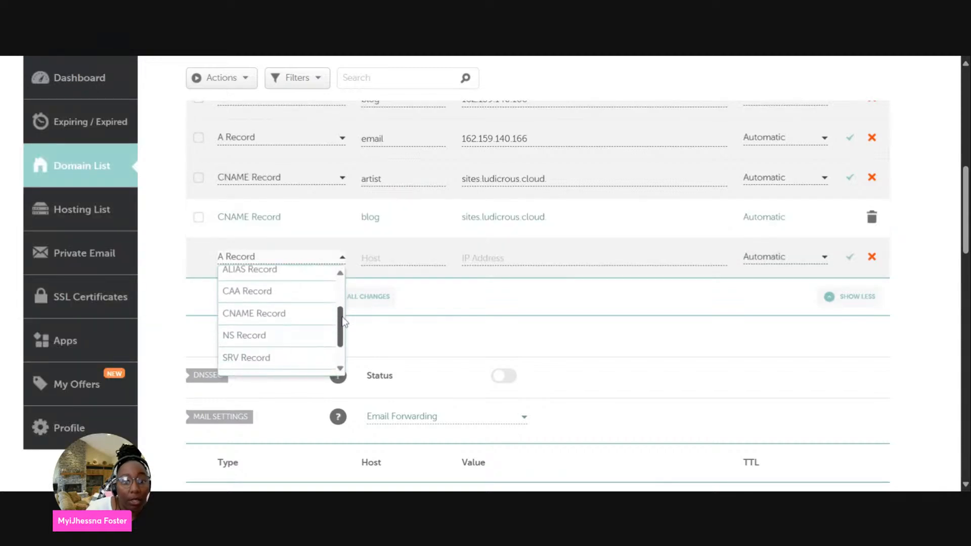
left_click(317, 318)
left_click(403, 258)
type("email")
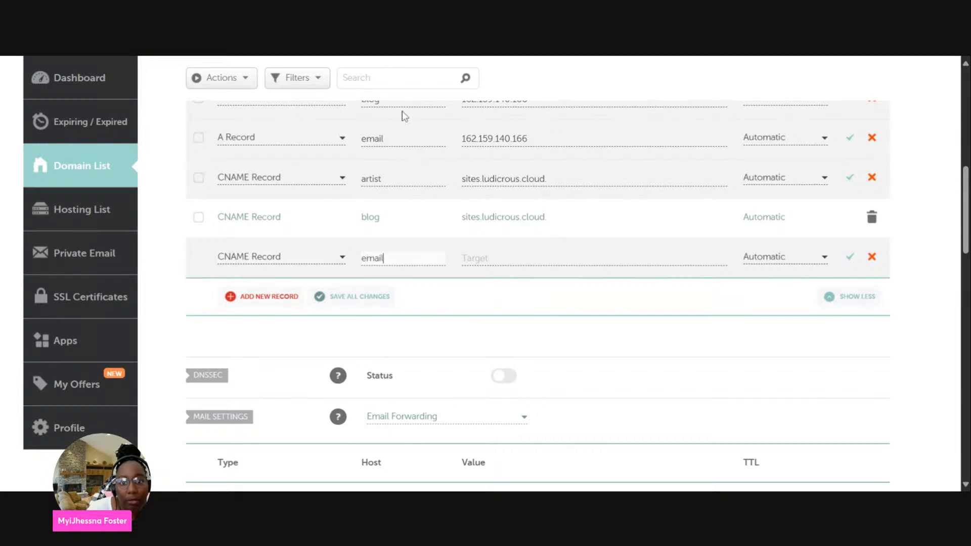
Copy the artist record's target sites.ludicrous.cloud. into the new email CNAME Record and save it
left_click_drag(546, 179, 461, 179)
key("ctrl+c")
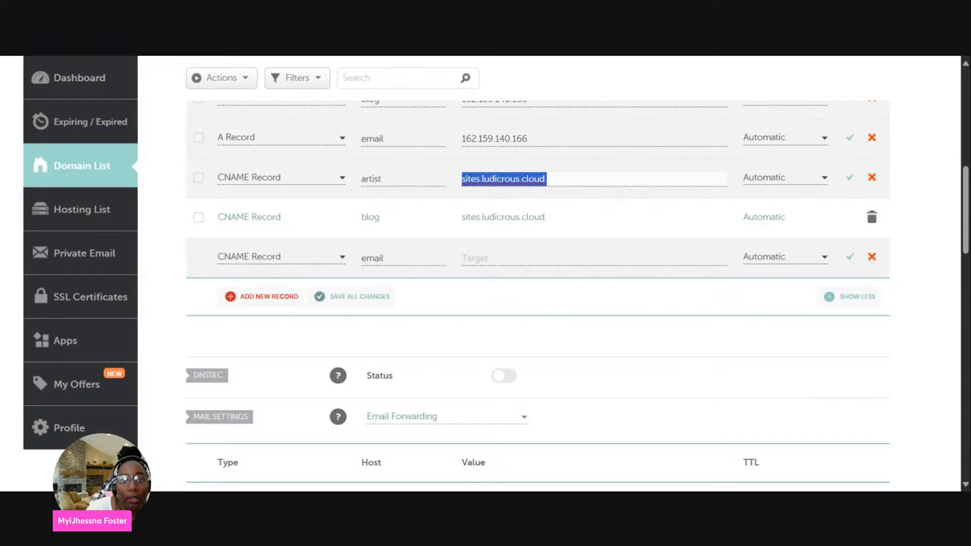
left_click(479, 260)
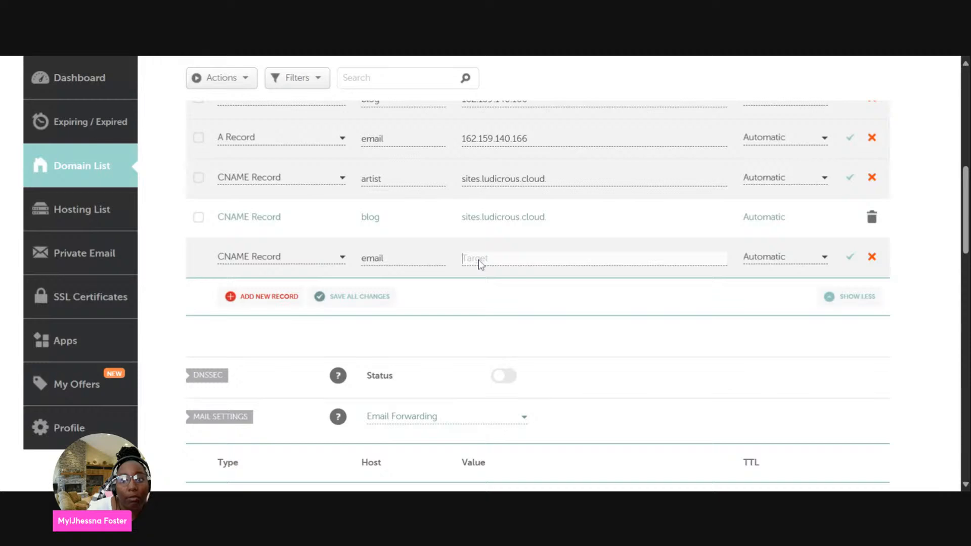
key("ctrl+v")
left_click(854, 266)
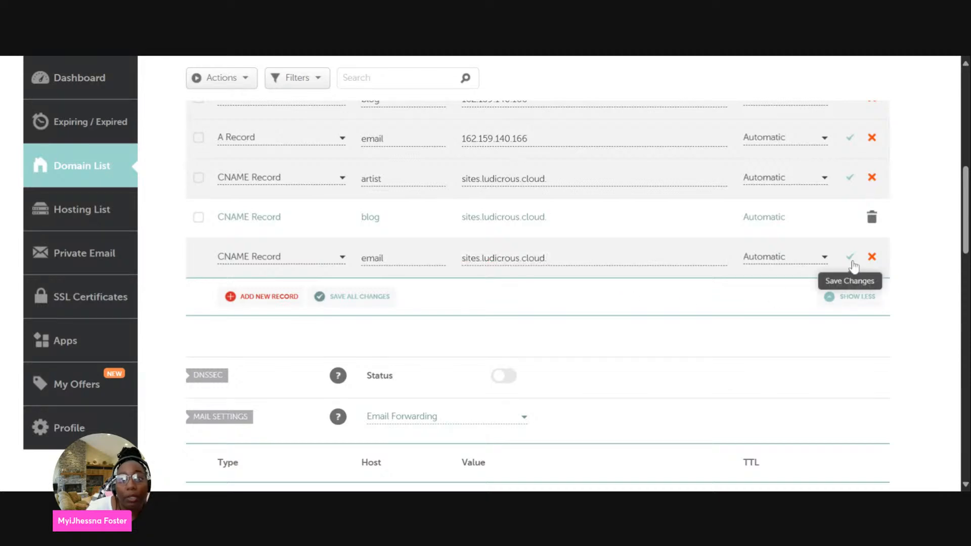
left_click(854, 266)
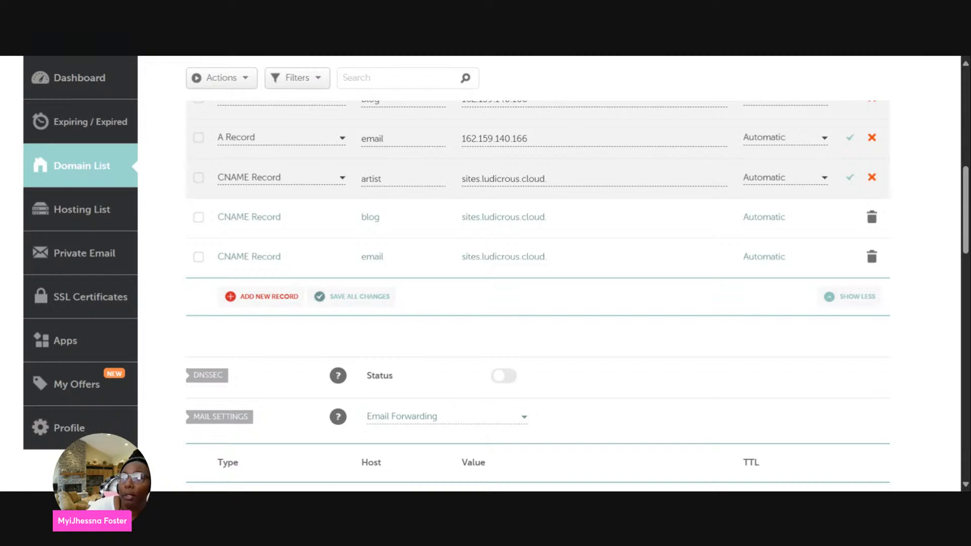
Add a new CNAME Record with the host email.info
left_click(263, 298)
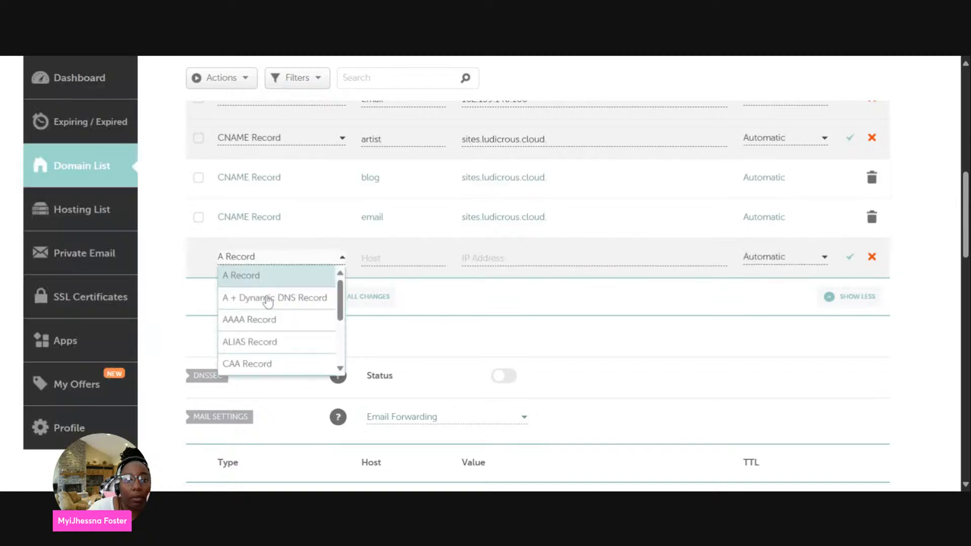
scroll(329, 311, "down", 3)
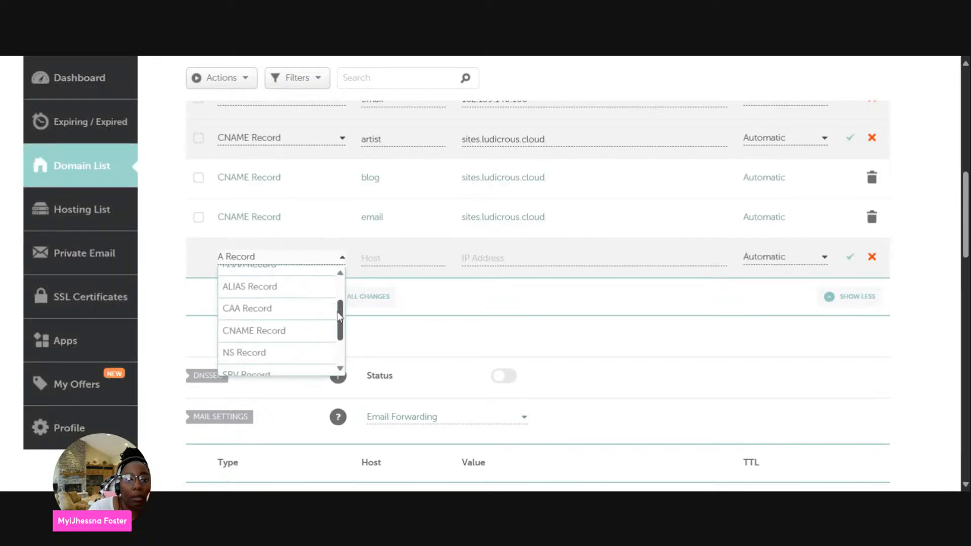
left_click(310, 324)
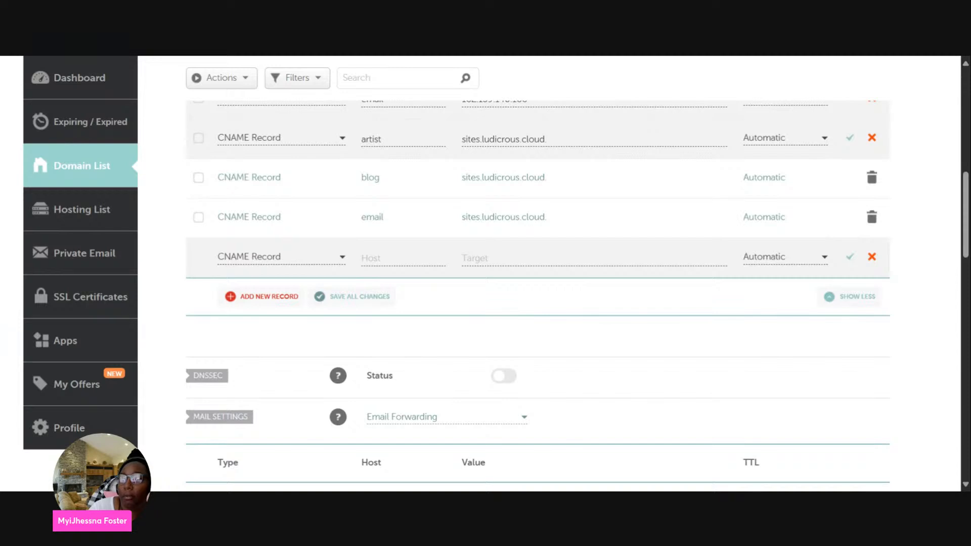
left_click(377, 260)
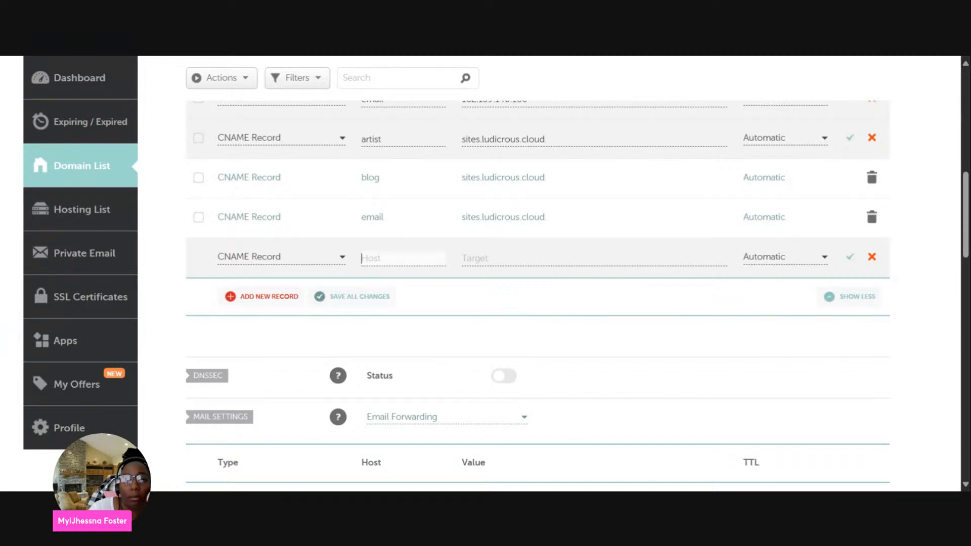
type("email.info")
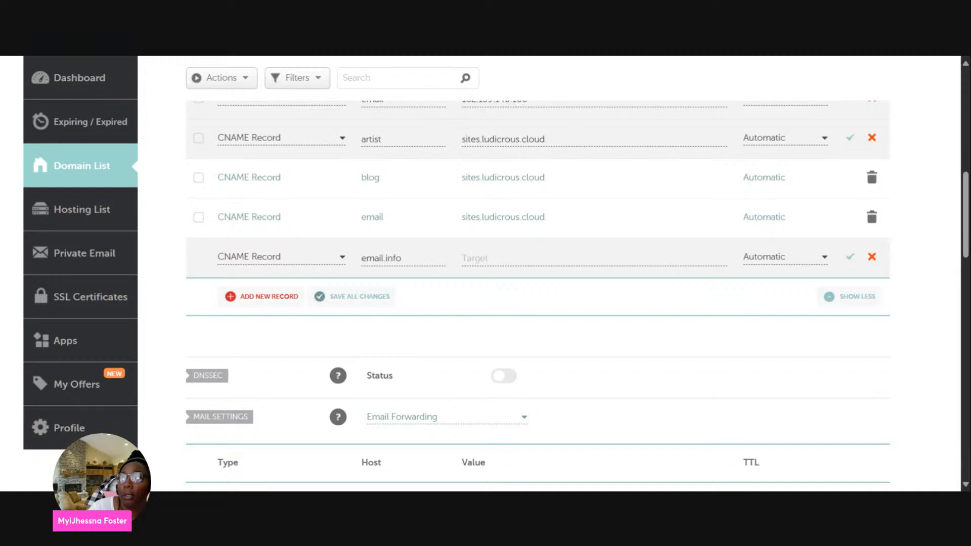
Set the email.info CNAME Record's target to mailgun.org. and save the record
left_click(476, 259)
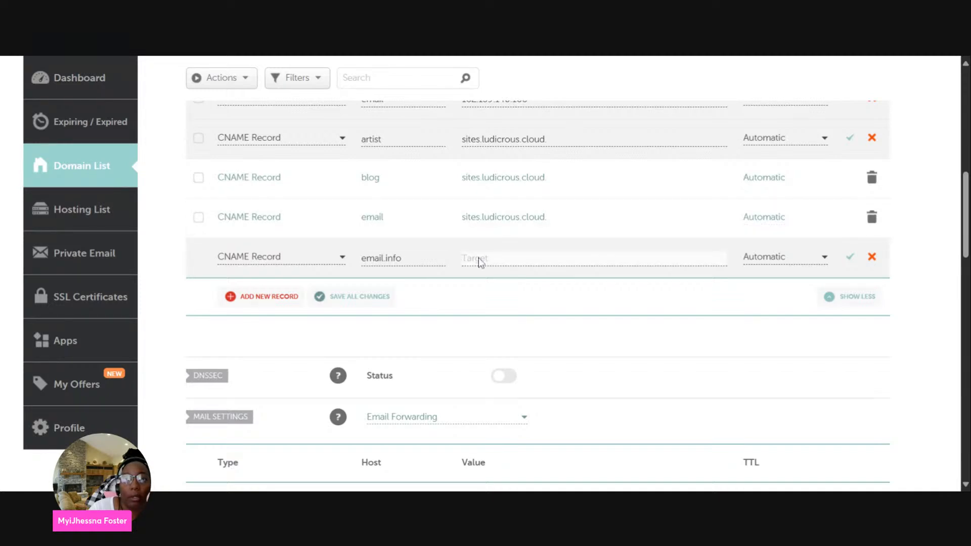
type("mailgun.org.")
left_click(851, 258)
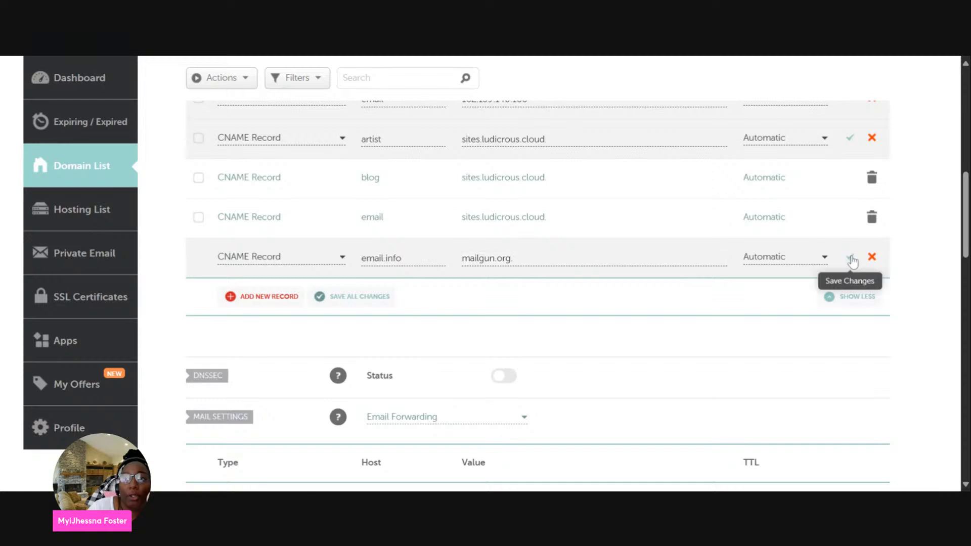
left_click(852, 258)
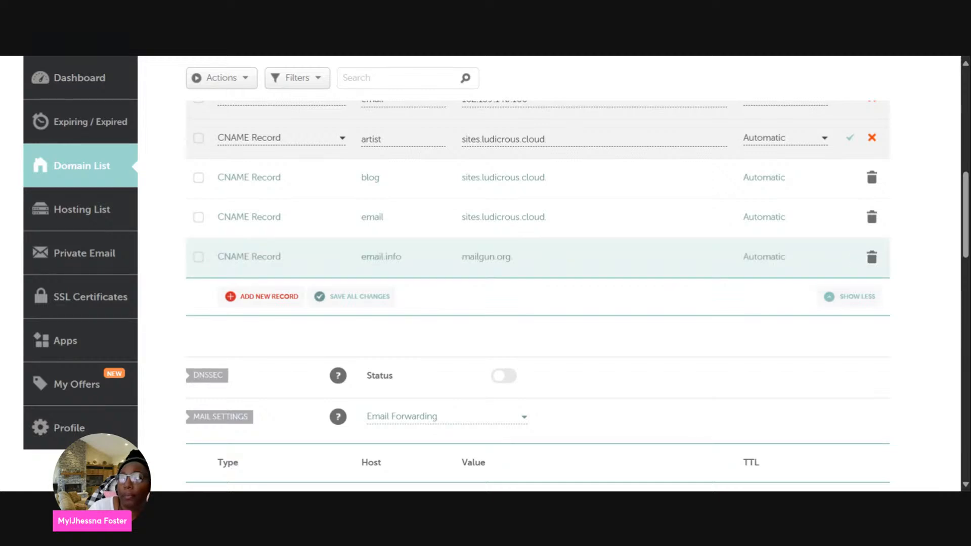
Add a further CNAME Record with the host email.support
left_click(260, 299)
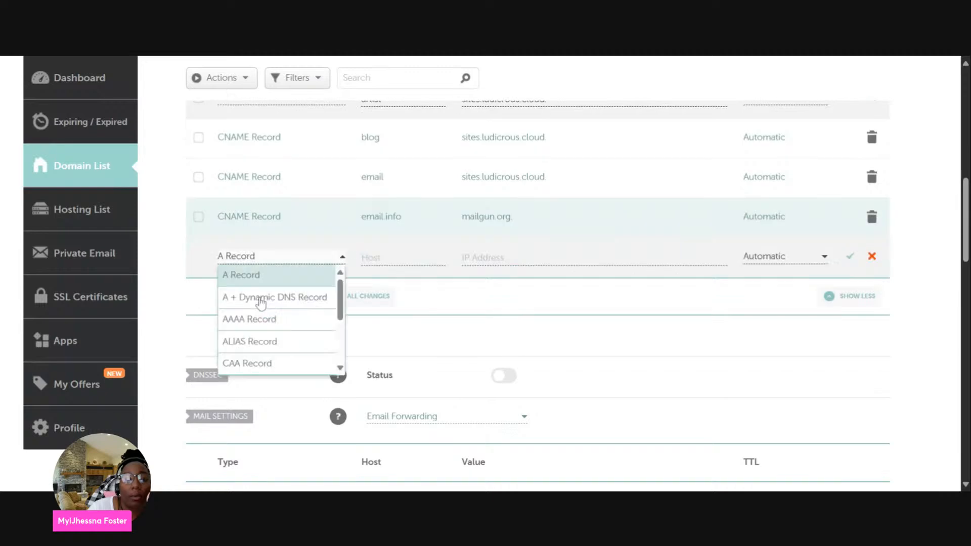
left_click_drag(343, 304, 343, 331)
left_click(299, 325)
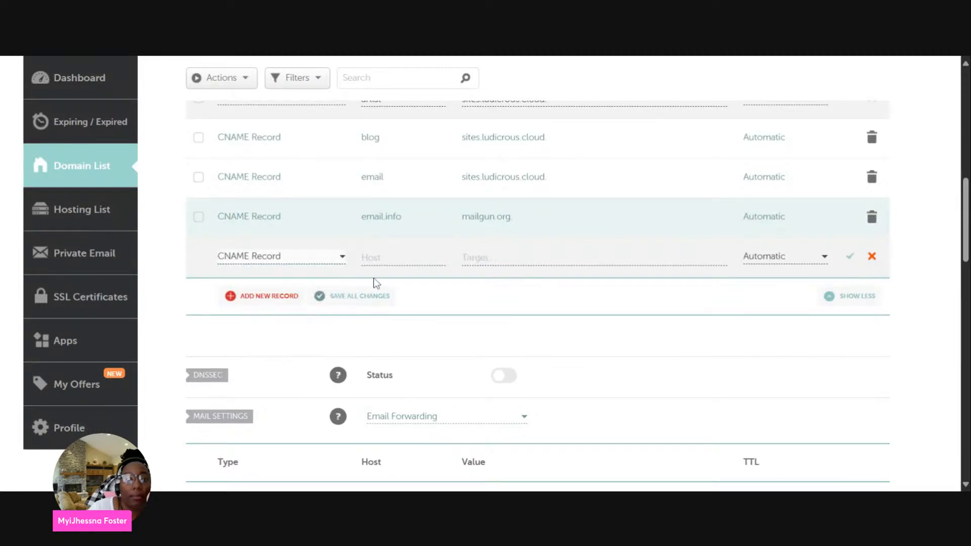
left_click(371, 257)
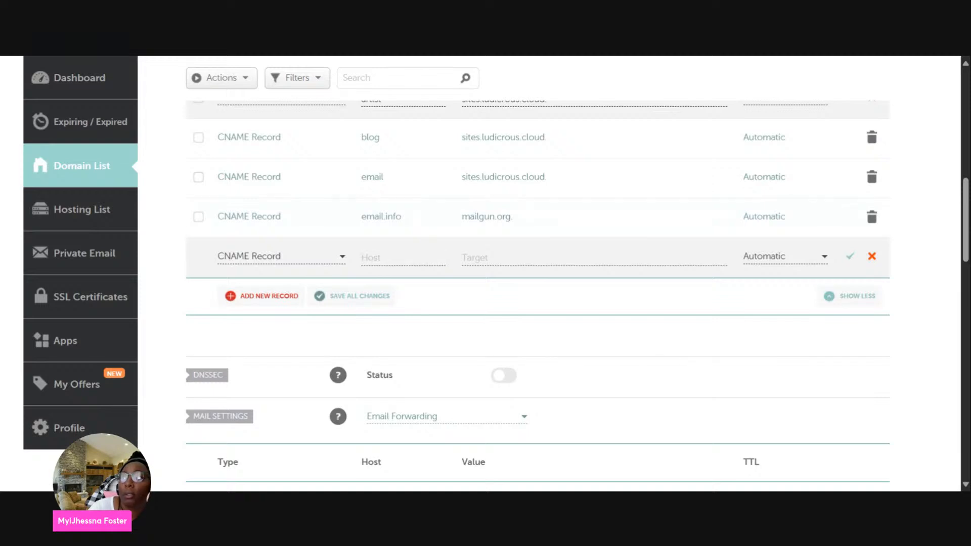
left_click(403, 258)
type("email.support")
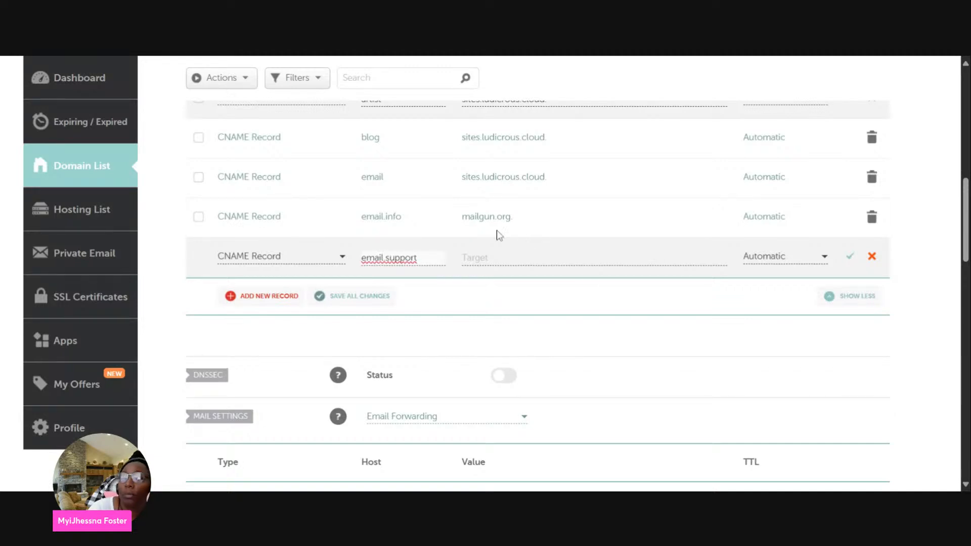
Copy the target mailgun.org. from the email.info record into the email.support CNAME Record and save it
left_click(520, 218)
left_click_drag(513, 218, 475, 224)
key("ctrl+c")
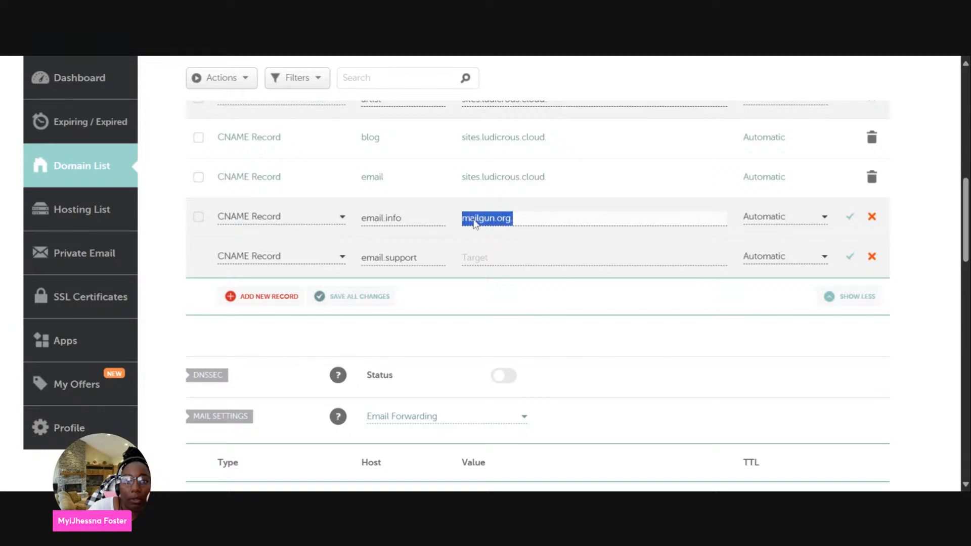
left_click(478, 258)
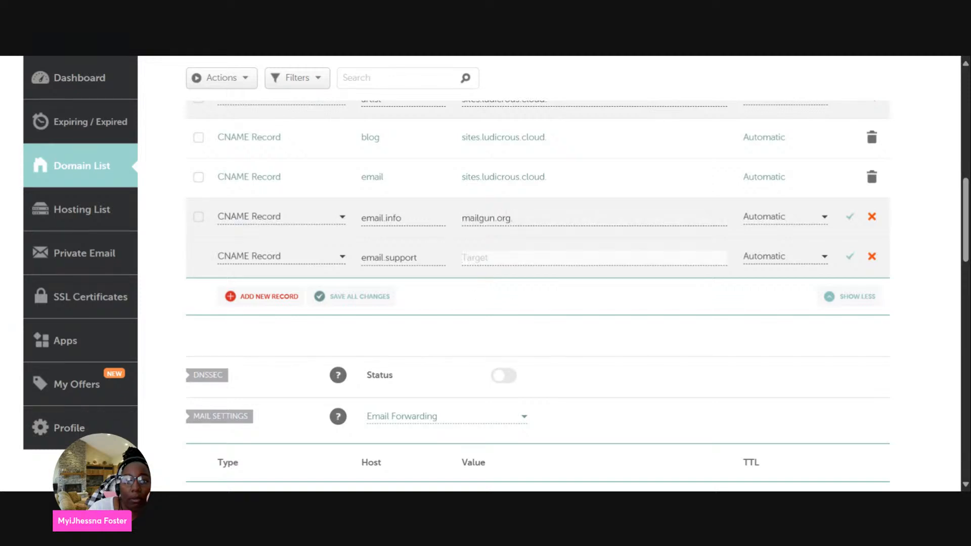
key("ctrl+v")
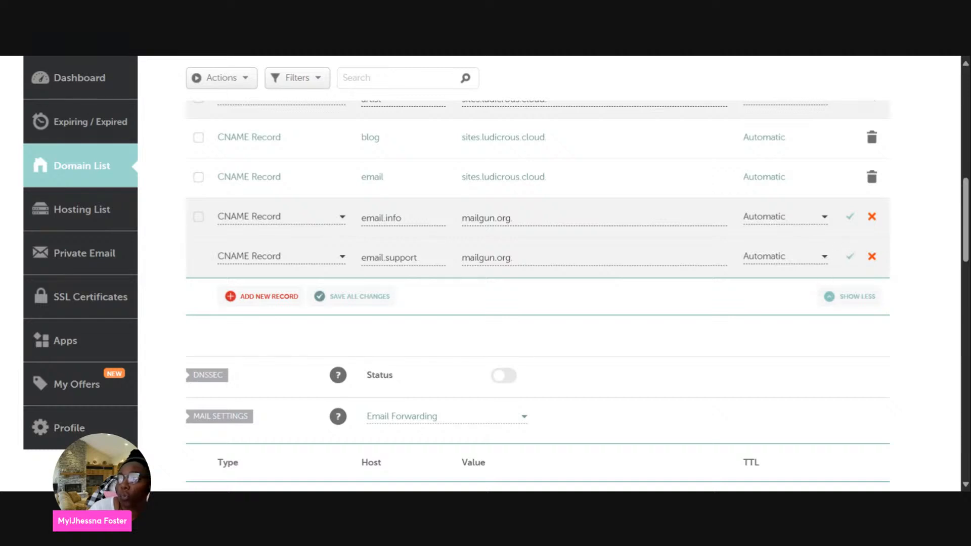
left_click(850, 256)
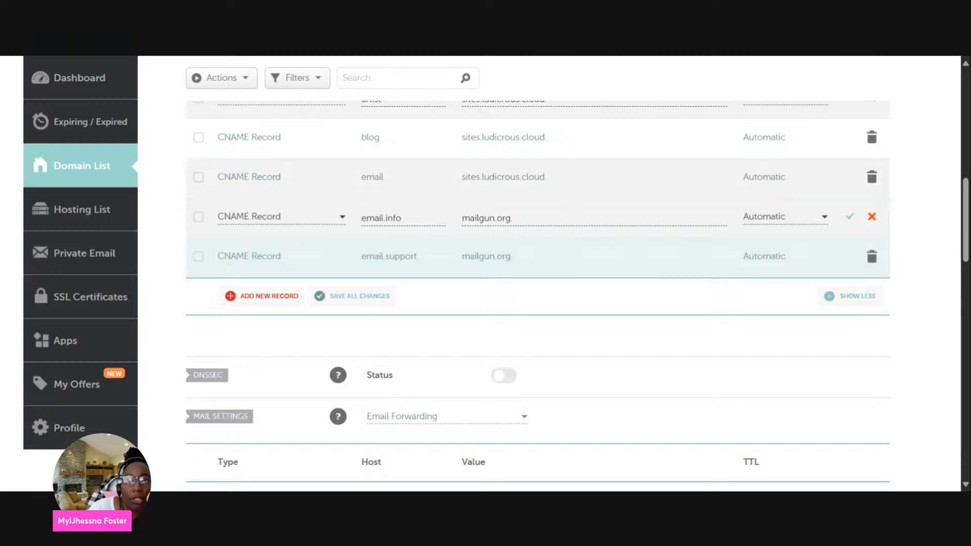
mouse_move(966, 221)
left_mouse_down()
mouse_move(967, 177)
mouse_move(967, 223)
left_mouse_up()
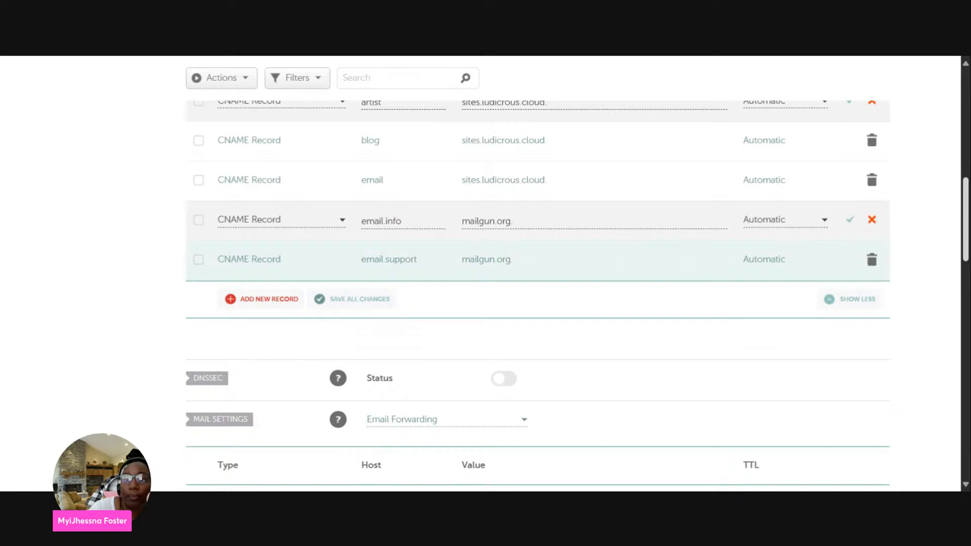
Add a TXT Record with host _dmarc.email and value v=DMARC1;p=none;, and save it along with the pending email.info CNAME Record
left_click(248, 301)
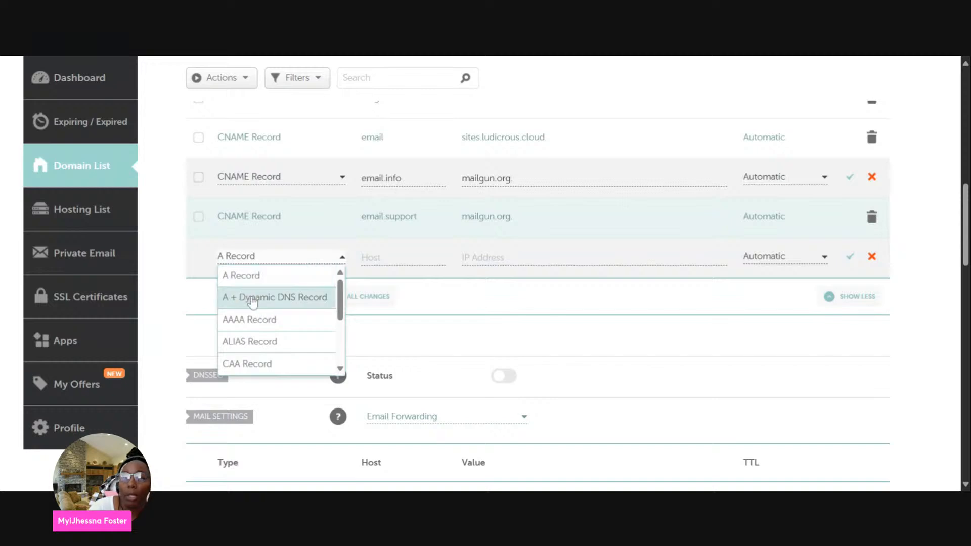
scroll(343, 313, "down", 3)
scroll(348, 322, "down", 2)
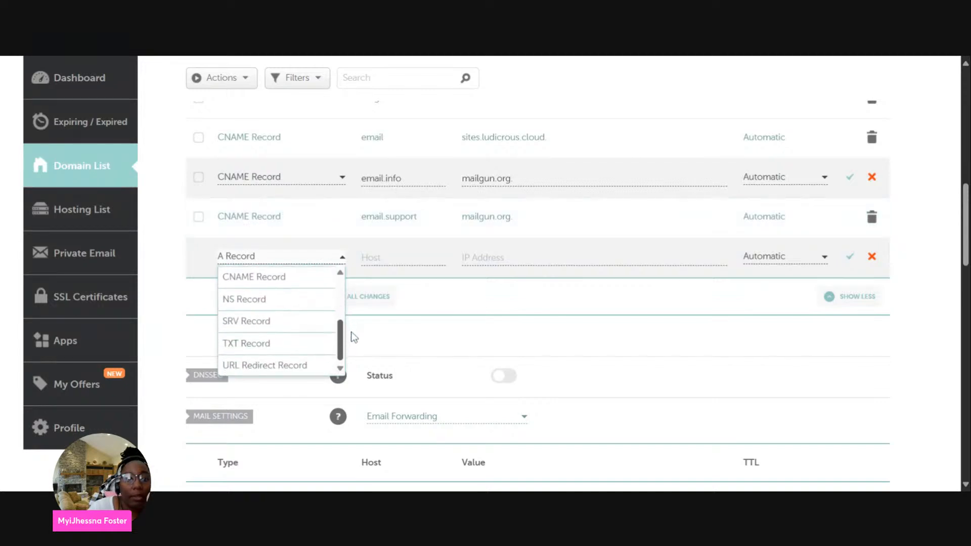
left_click(304, 346)
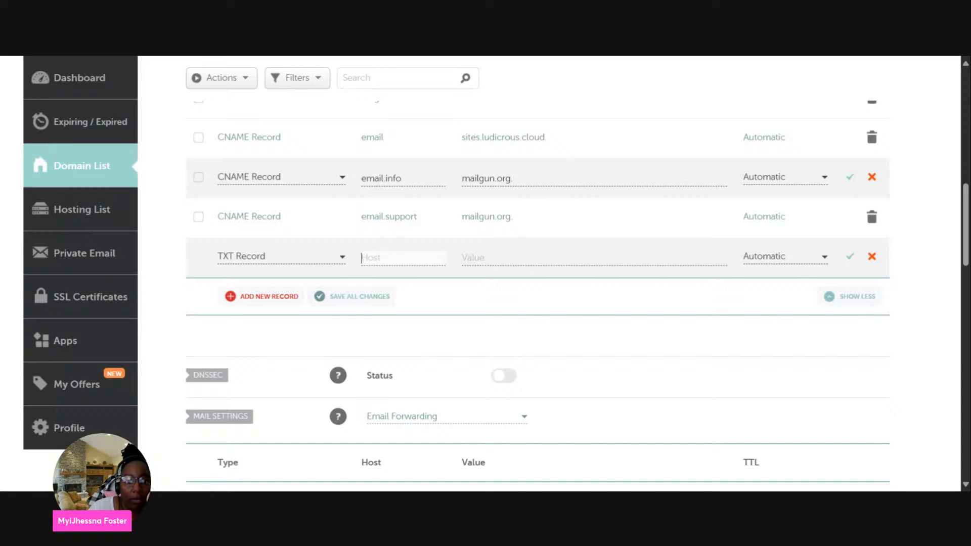
type("_dmarc.email")
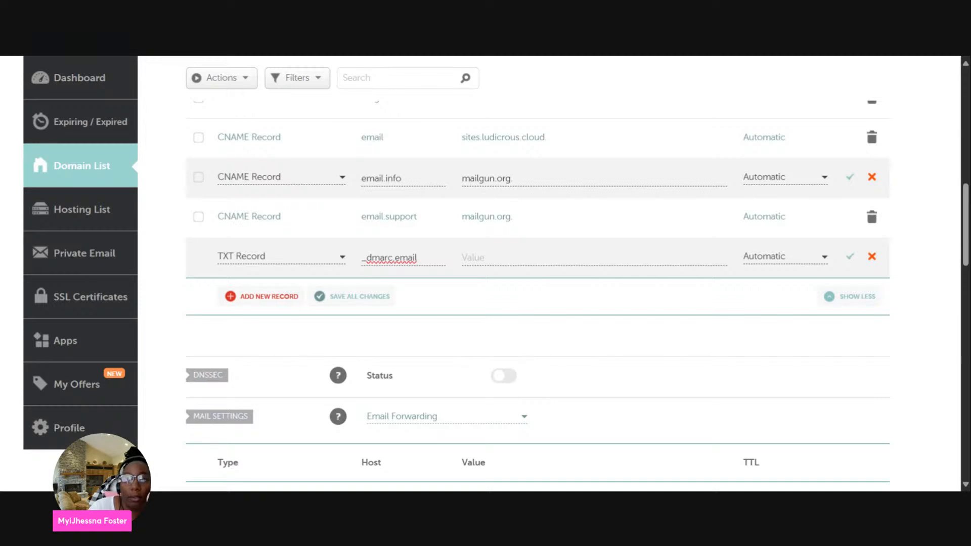
left_click(470, 259)
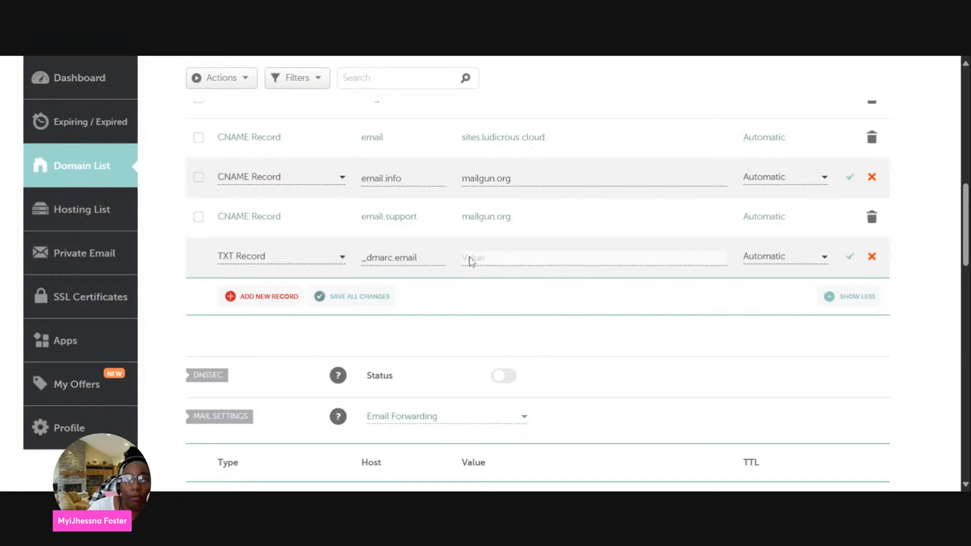
type("v=DMARC1;p=none;")
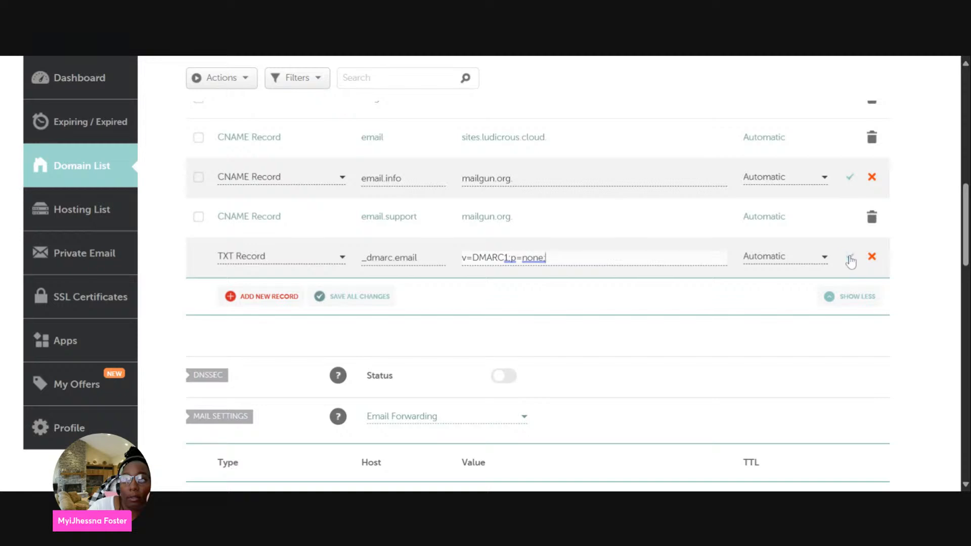
left_click(850, 257)
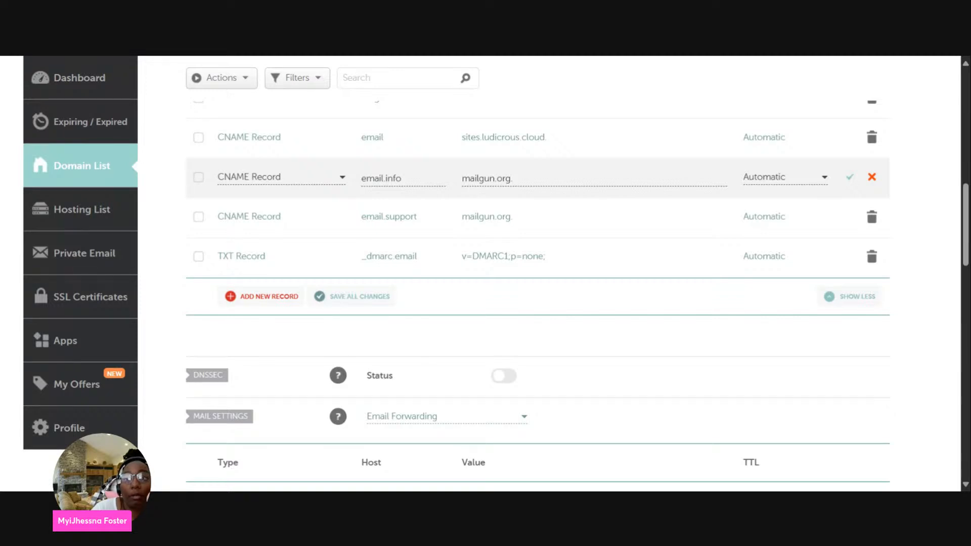
left_click(851, 180)
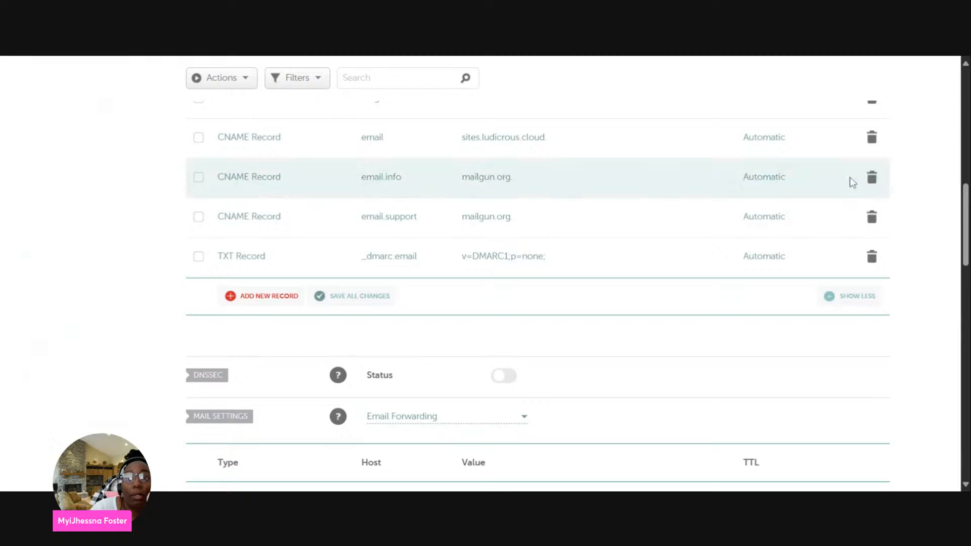
Add a TXT Record with the host email and the SPF value v=spf1 include:mailgun.org ~all
left_click(271, 298)
scroll(343, 289, "down", 5)
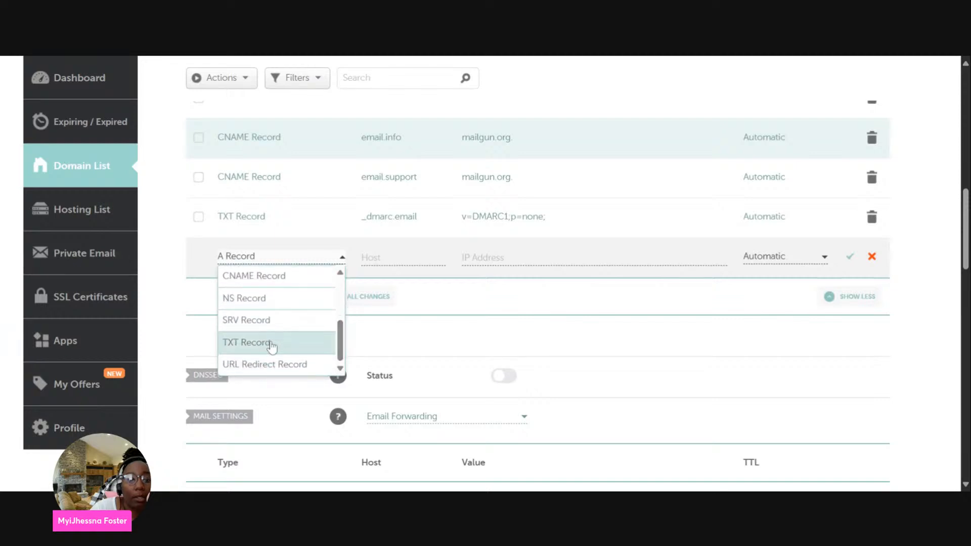
left_click(272, 344)
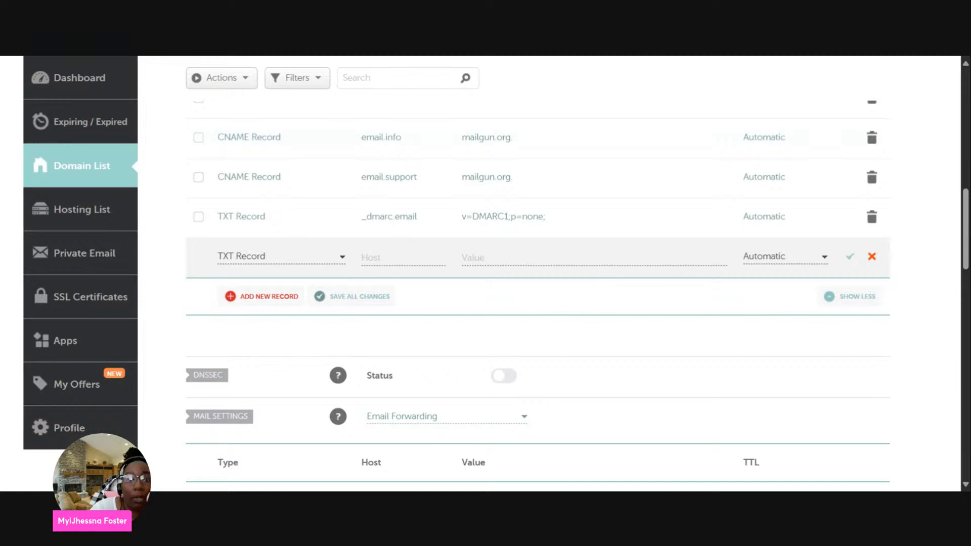
left_click(372, 259)
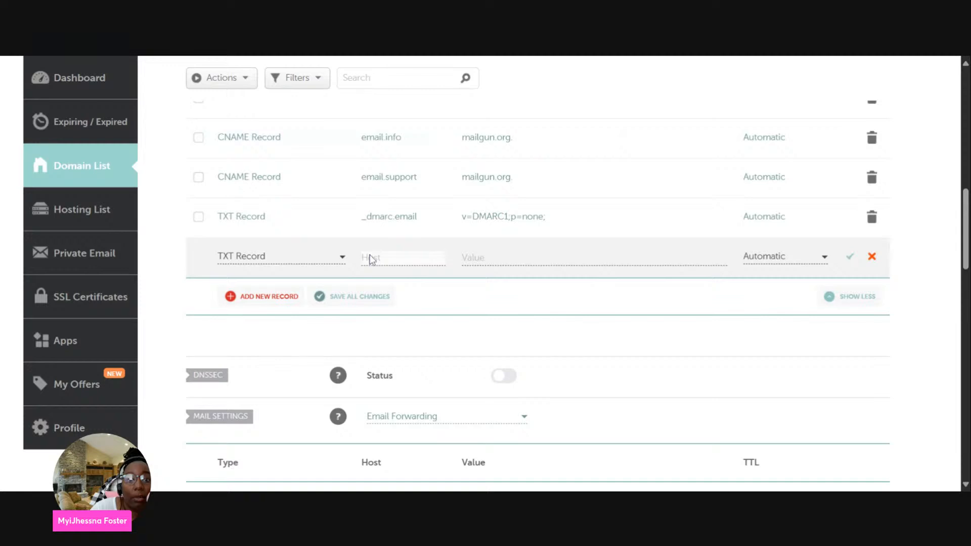
type("email")
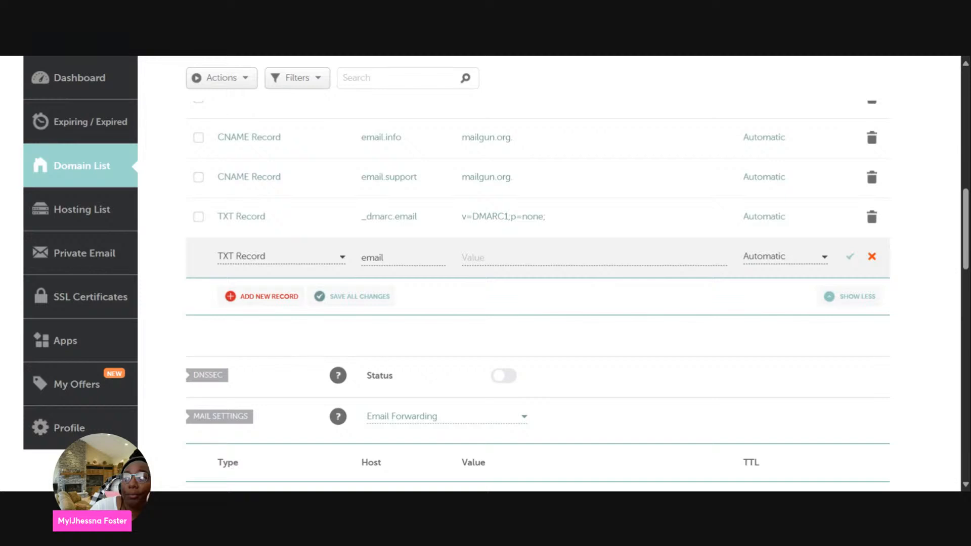
type("v=spf1 include:mailgun.org ~all")
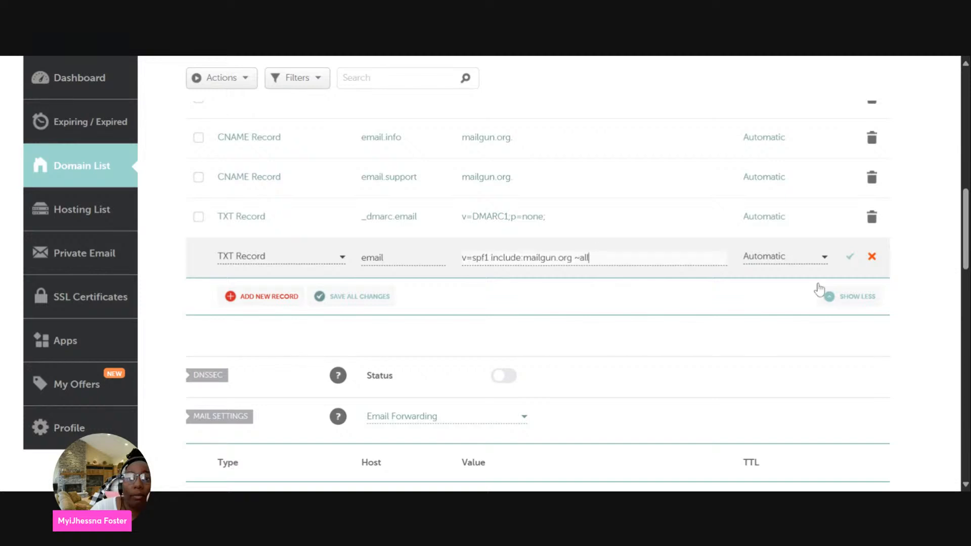
Add a TXT Record with the host info and the value v=spf1 include:mailgun.org ~all, and save it
left_click(242, 297)
scroll(344, 300, "down", 4)
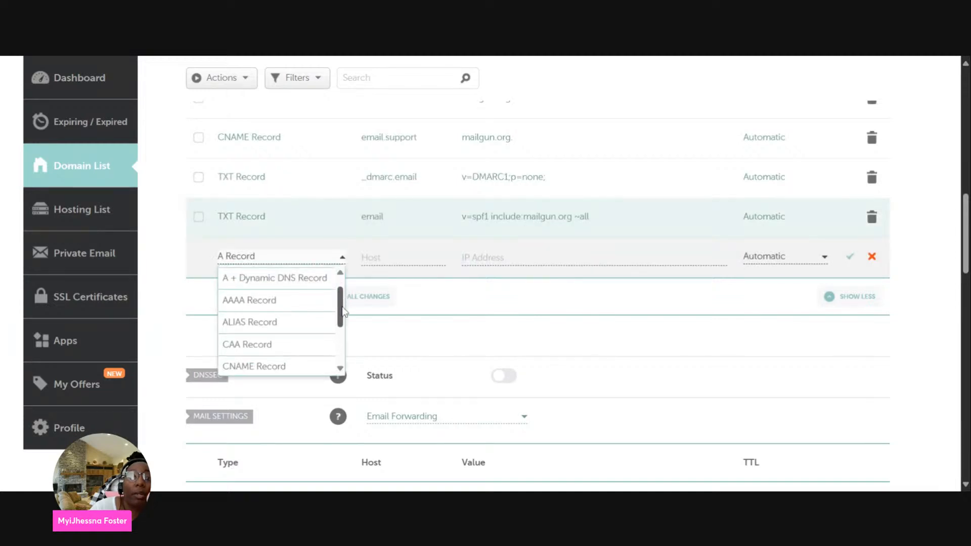
left_click(319, 356)
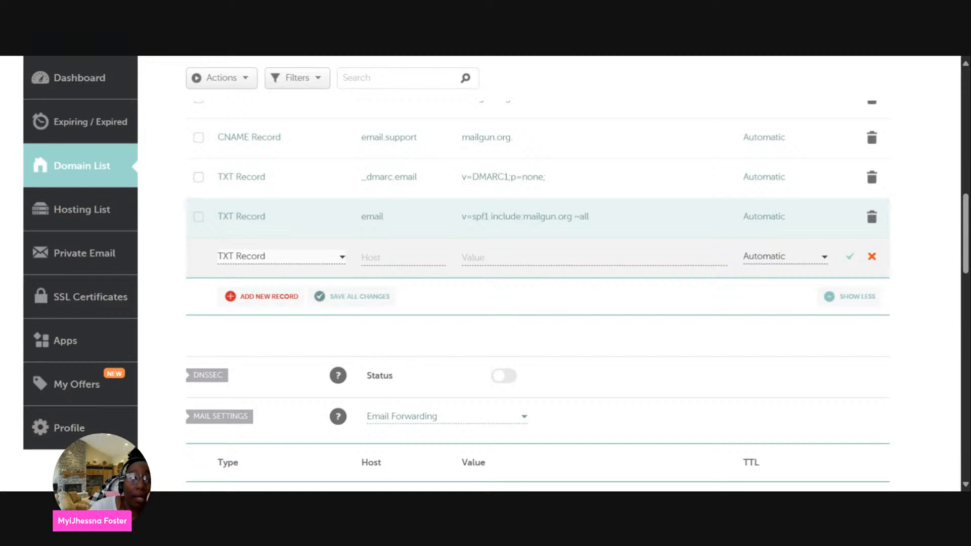
left_click(403, 258)
type("info")
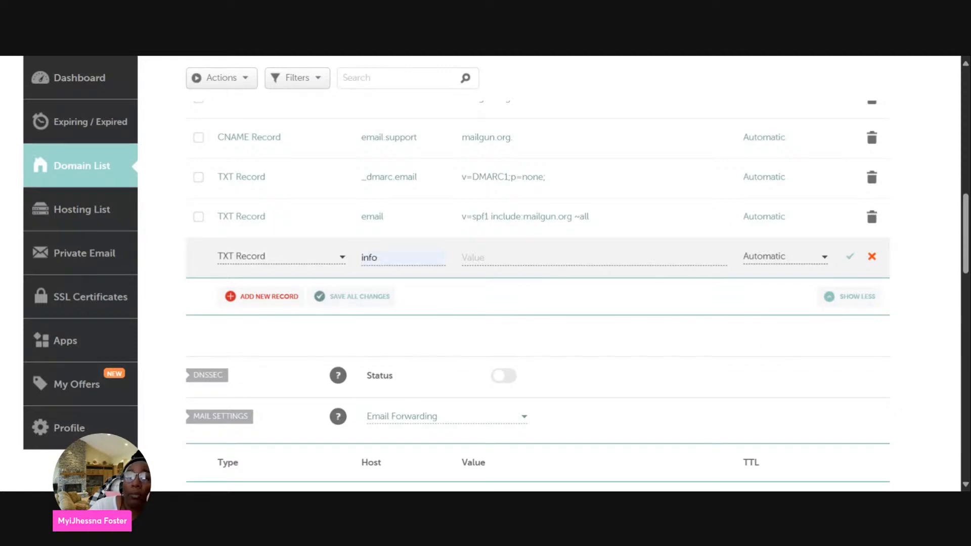
left_click(476, 262)
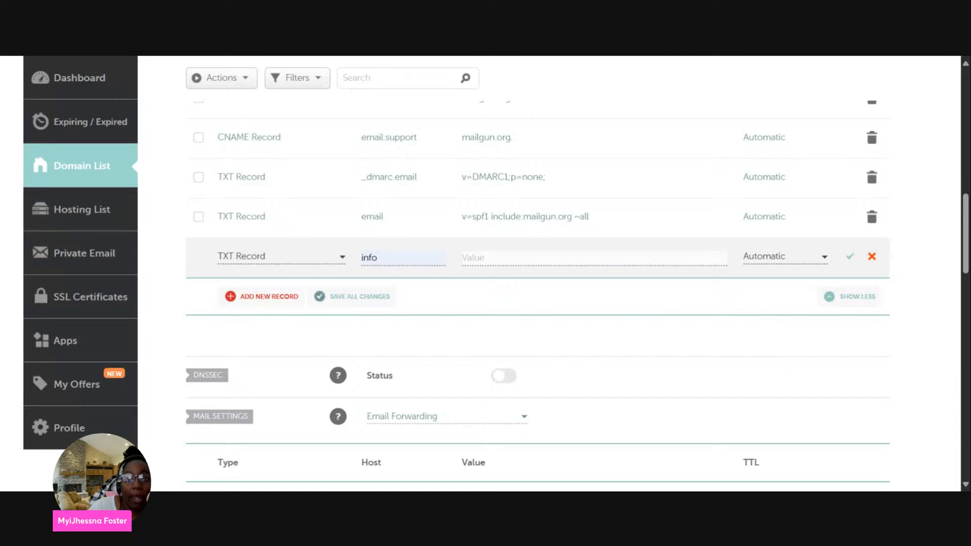
type("v=spf1 include:mailgun.org ~all")
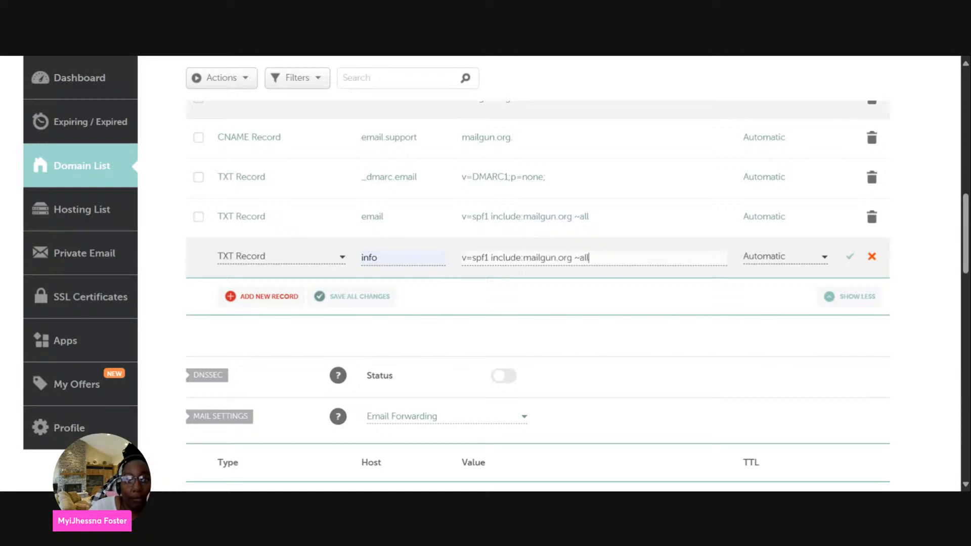
left_click(851, 261)
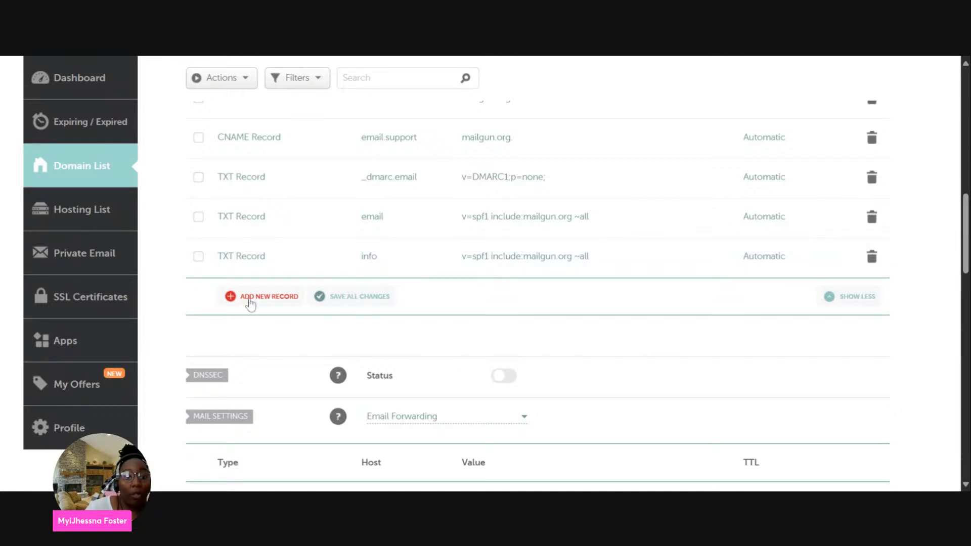
Add a TXT Record with the host krs._domainkey.support, paste its k=rsa domain key as the value, and save it
left_click(252, 298)
left_click_drag(341, 296, 343, 337)
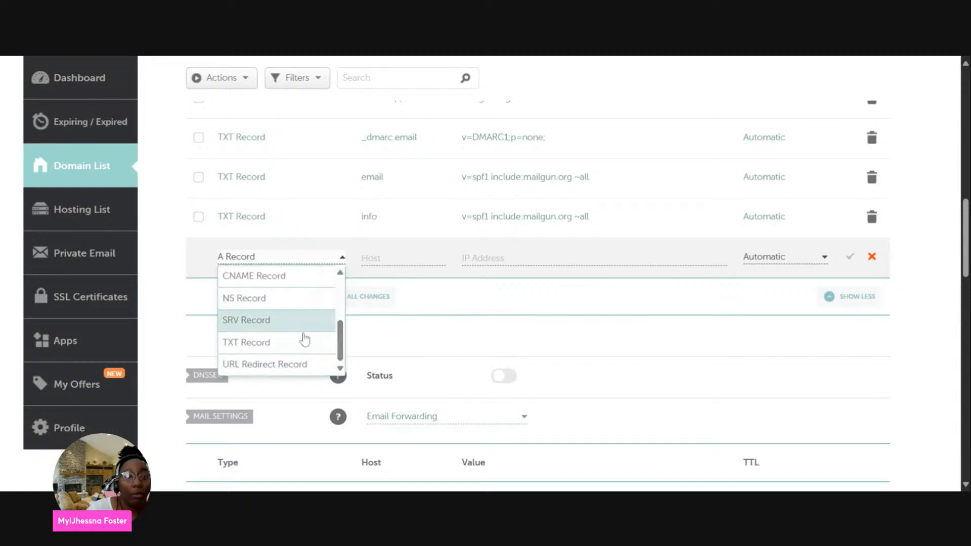
left_click(290, 348)
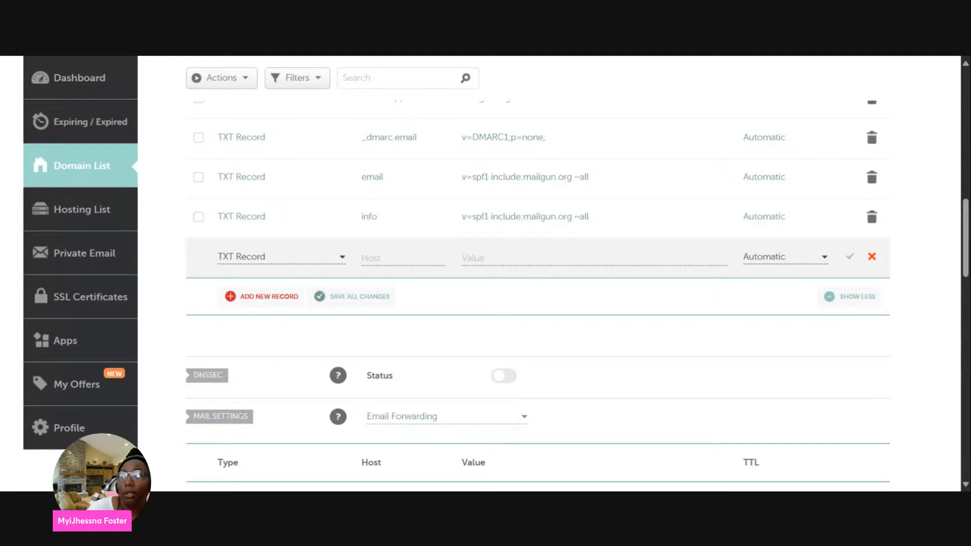
left_click(378, 260)
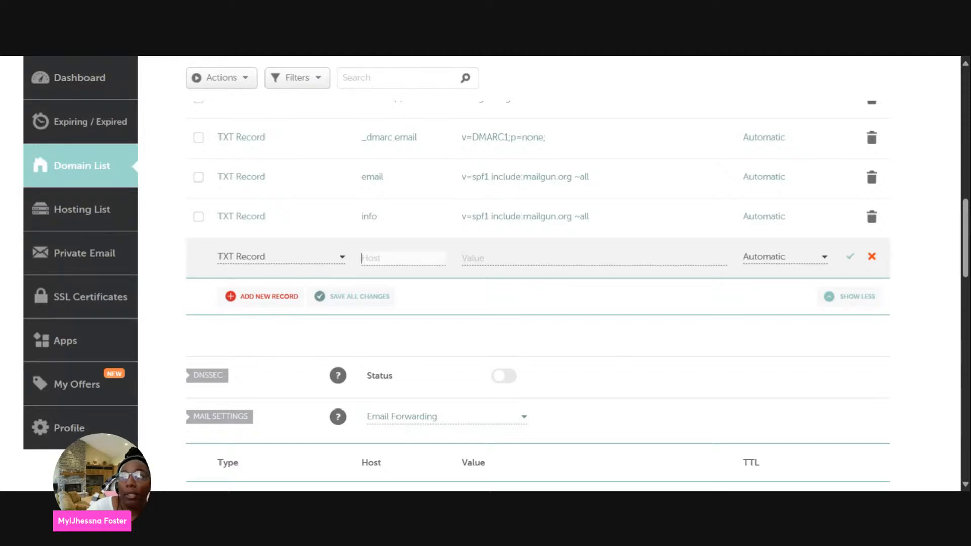
type("_domainkey.support")
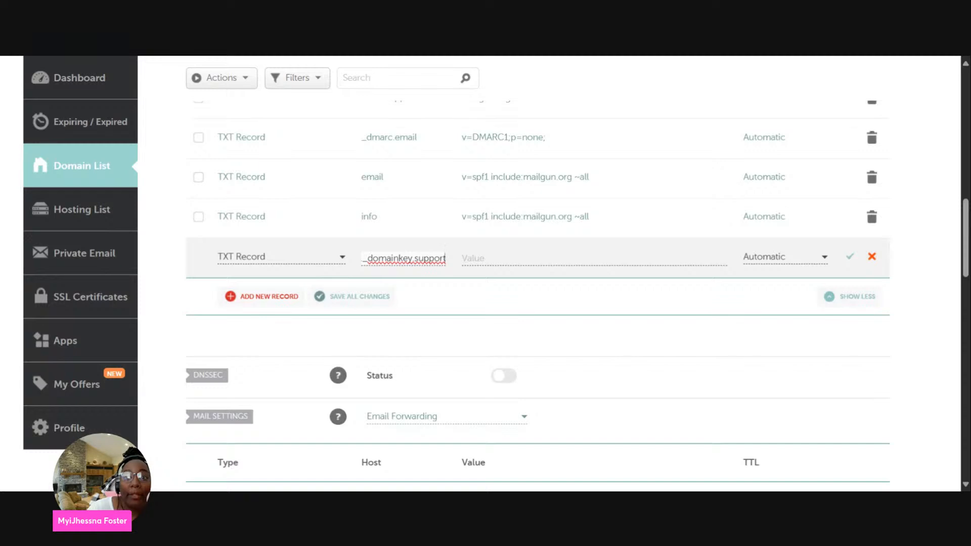
key("Home")
type("krs.")
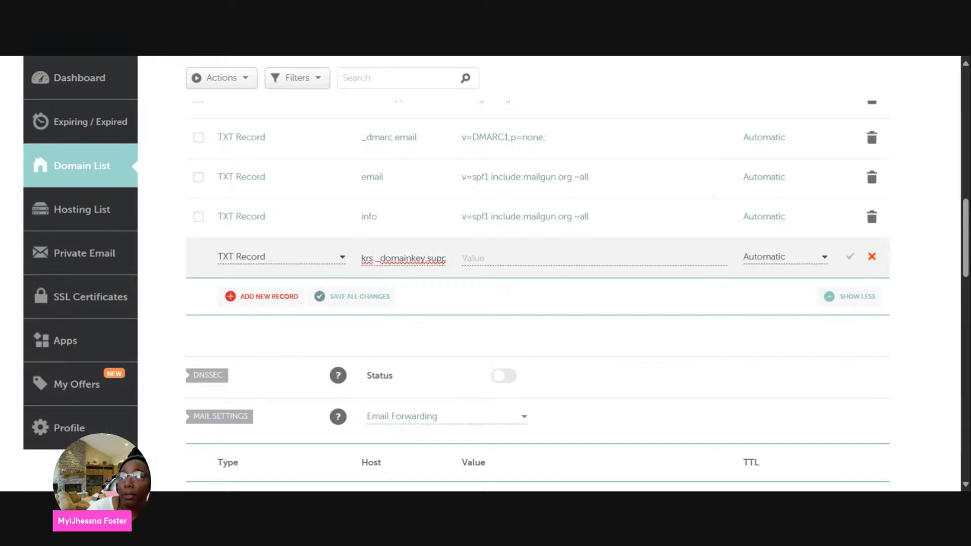
left_click(473, 263)
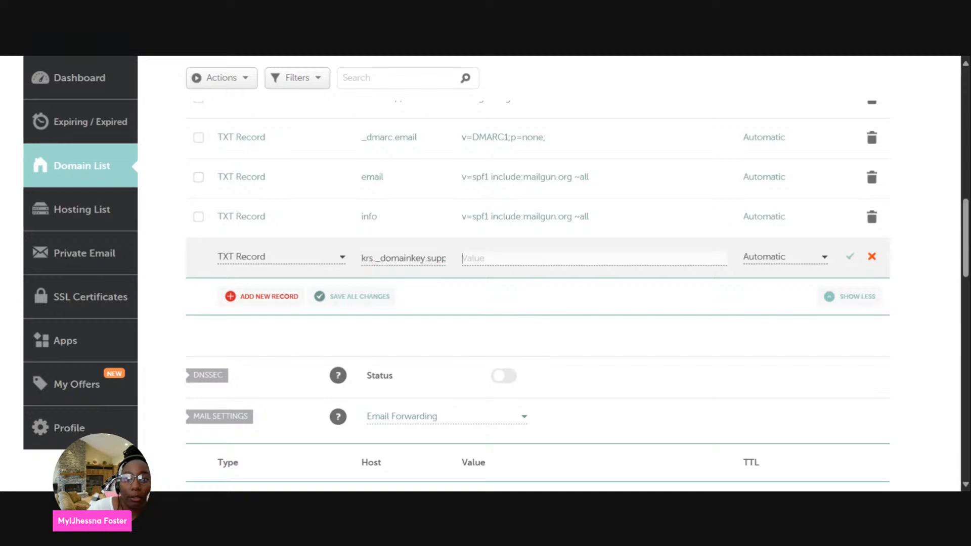
key("ctrl+v")
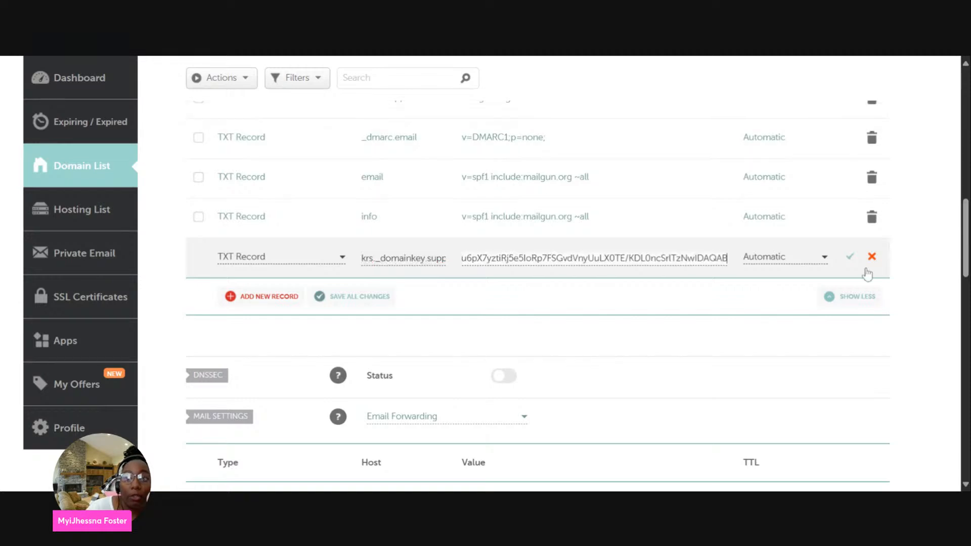
left_click(852, 259)
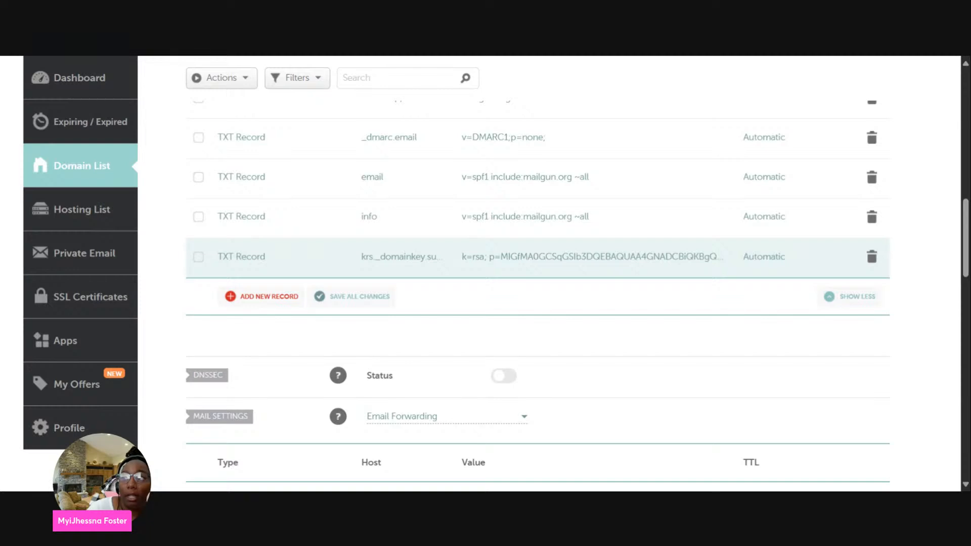
Add a TXT Record with the copied mailo._domainkey host, paste its k=rsa domain key as the value, and save it
left_click(247, 304)
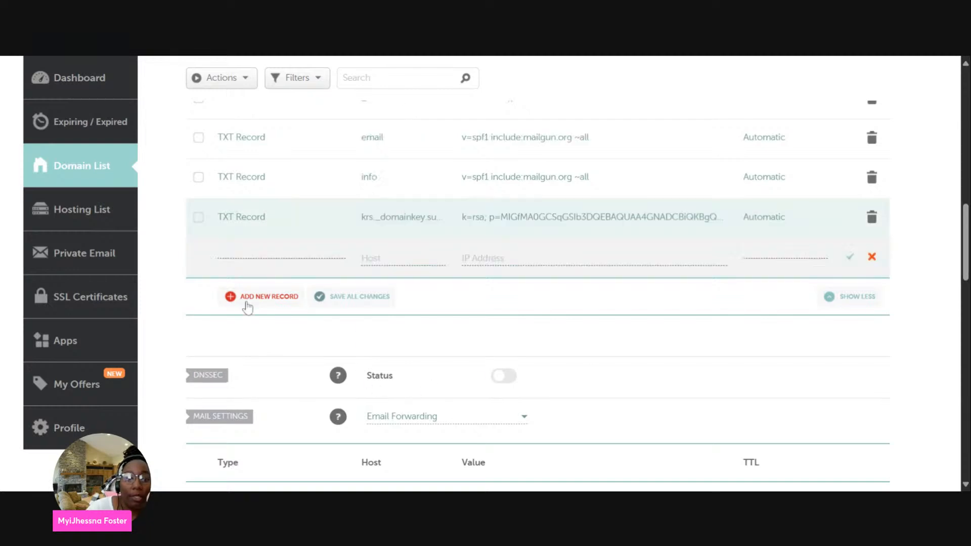
scroll(338, 317, "down", 1)
scroll(338, 324, "down", 2)
left_click(303, 350)
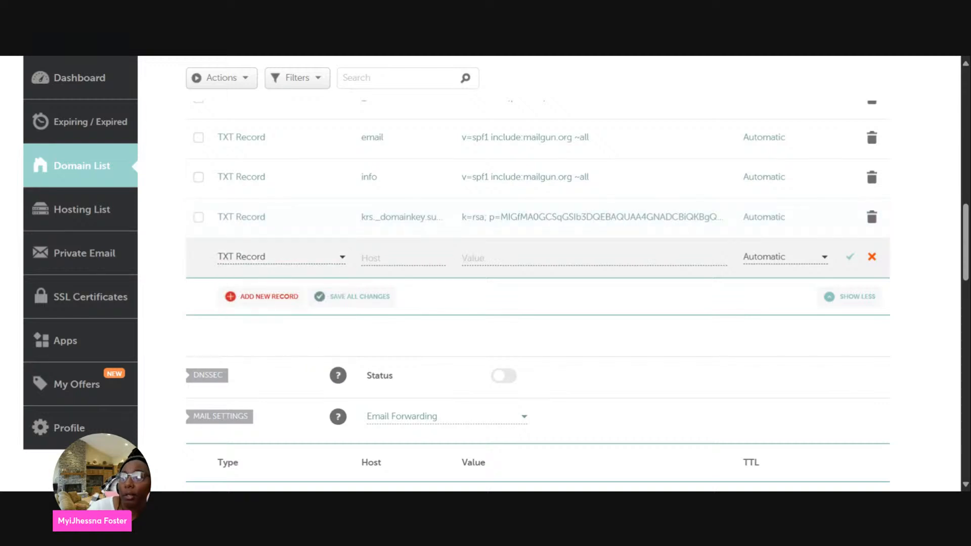
left_click(403, 258)
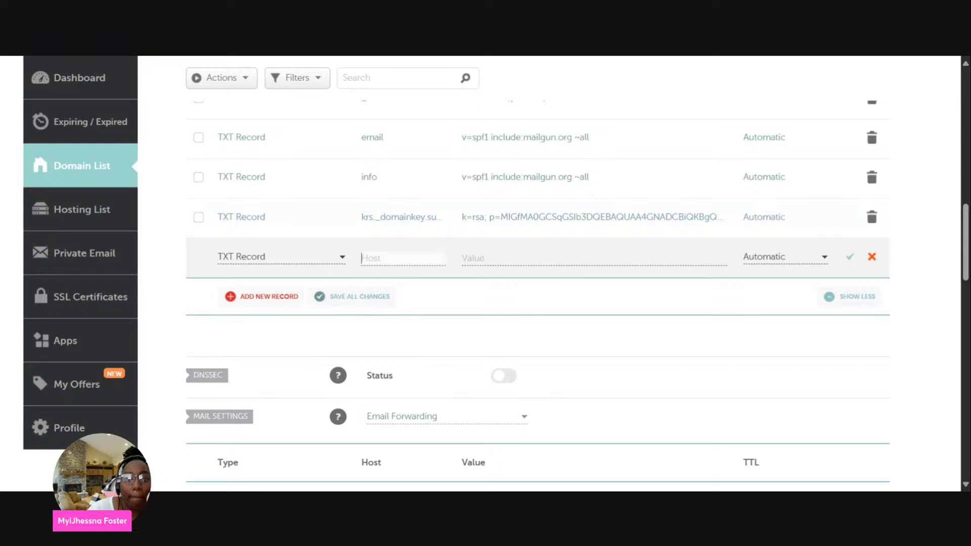
key("ctrl+v")
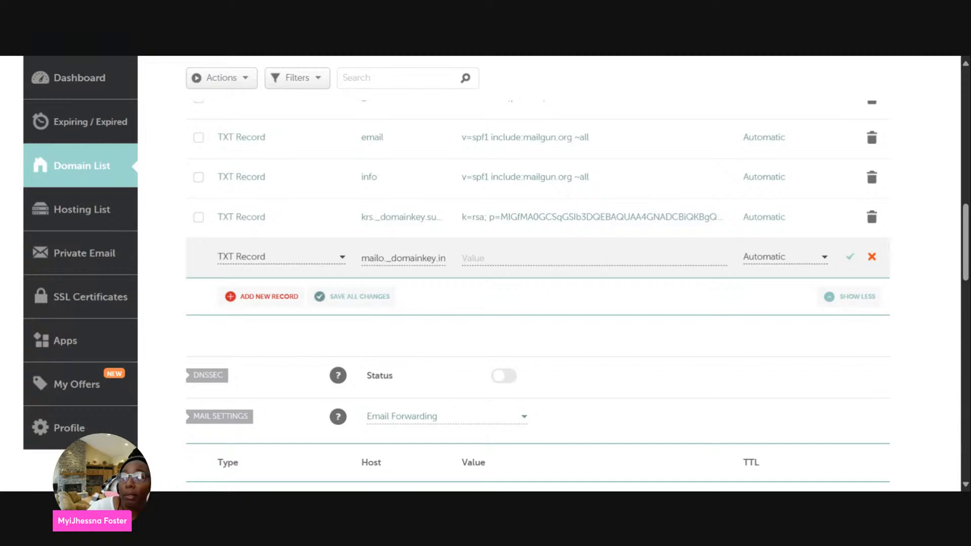
left_click(526, 259)
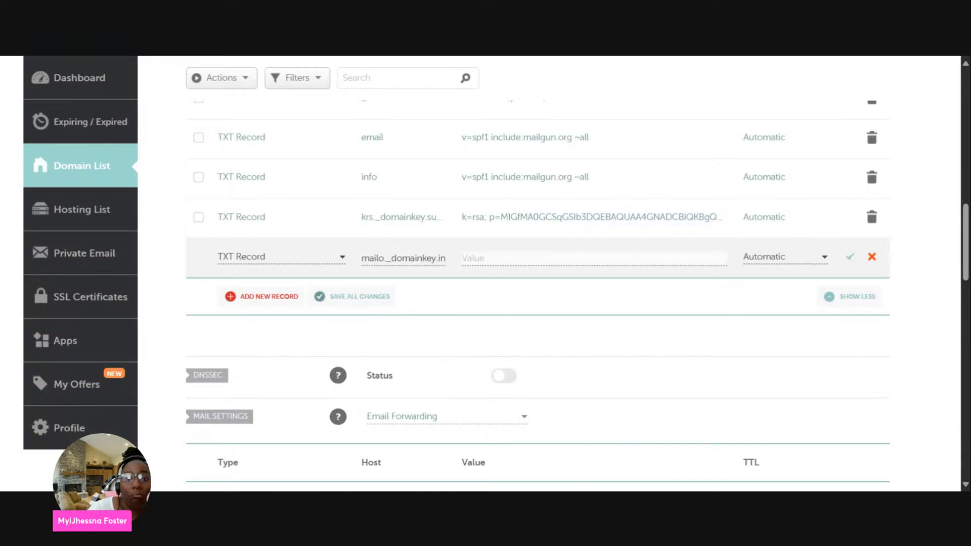
key("ctrl+v")
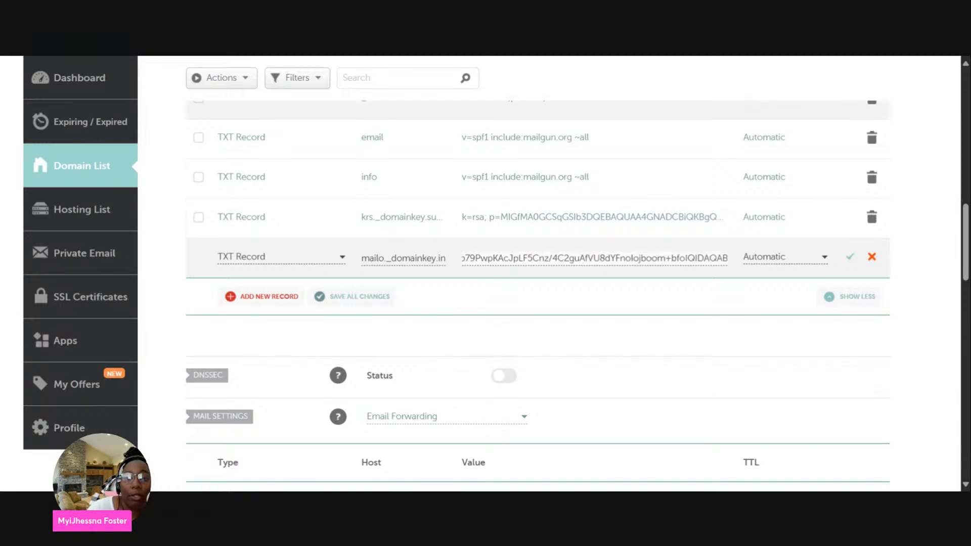
left_click(851, 257)
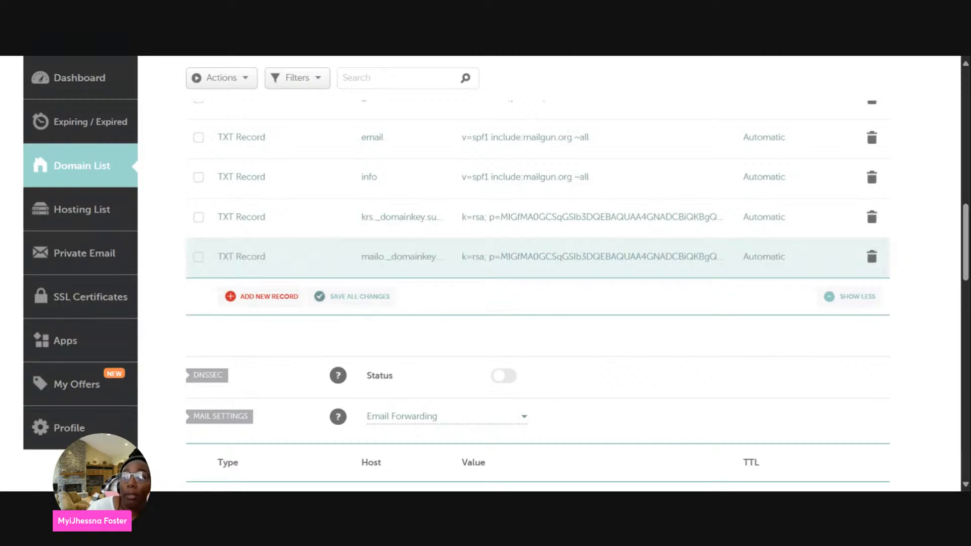
Add a TXT Record with the host smtp._domainkey.email, paste its k=rsa domain key as the value, and save it
left_click(241, 297)
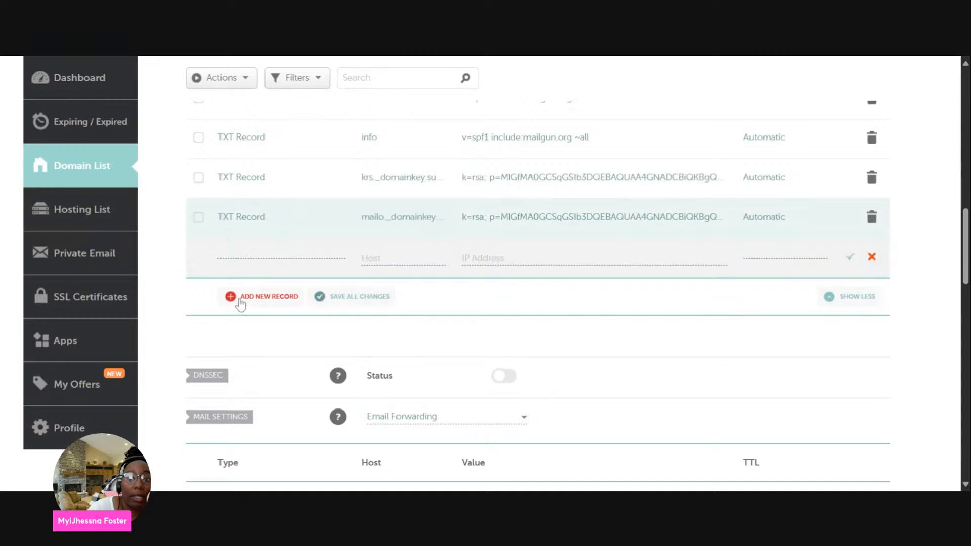
left_click(273, 257)
left_click_drag(342, 292, 338, 327)
left_click(297, 343)
left_click(362, 258)
type("tp._domainkey.email")
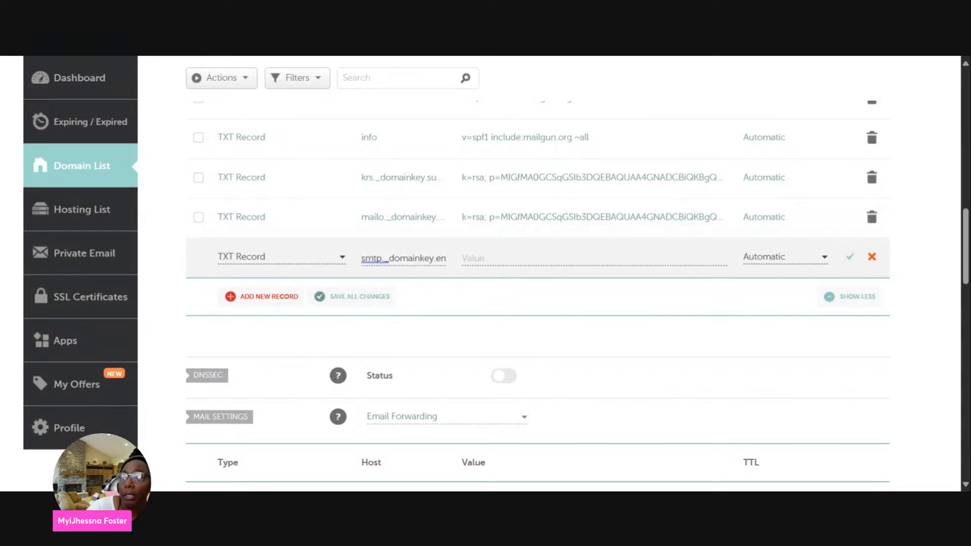
left_click(486, 258)
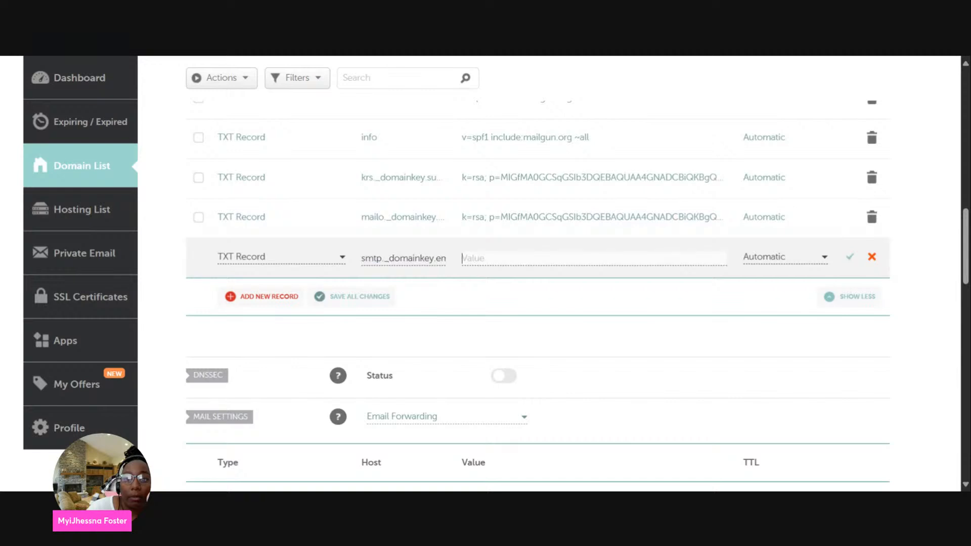
key("ctrl+v")
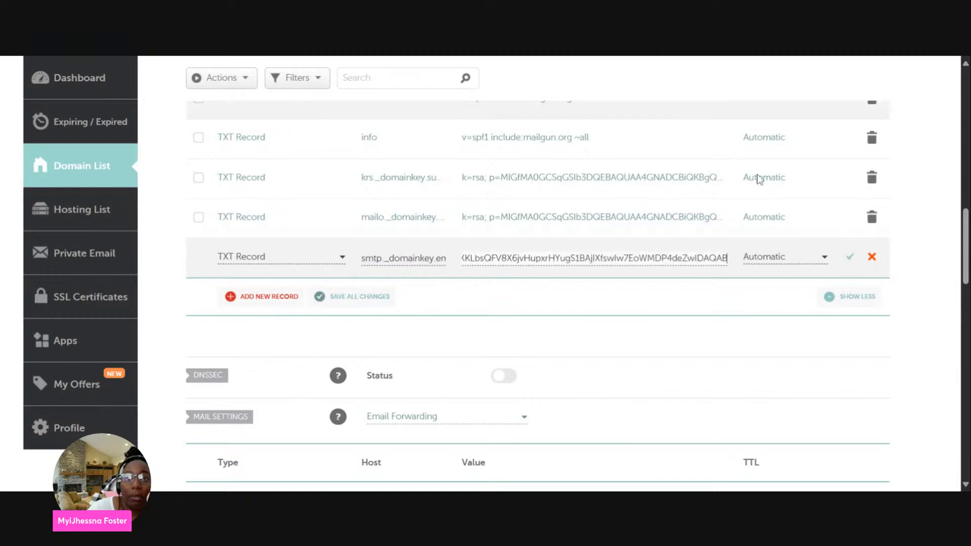
left_click(853, 257)
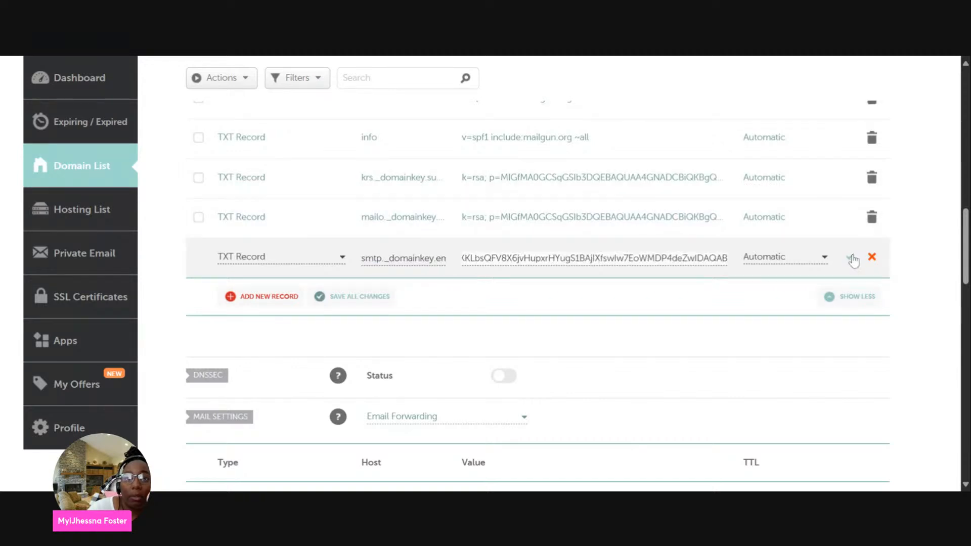
Add a TXT Record with the host support and the value v=spf1 include:mailgun.org ~all, and save it
left_click(261, 297)
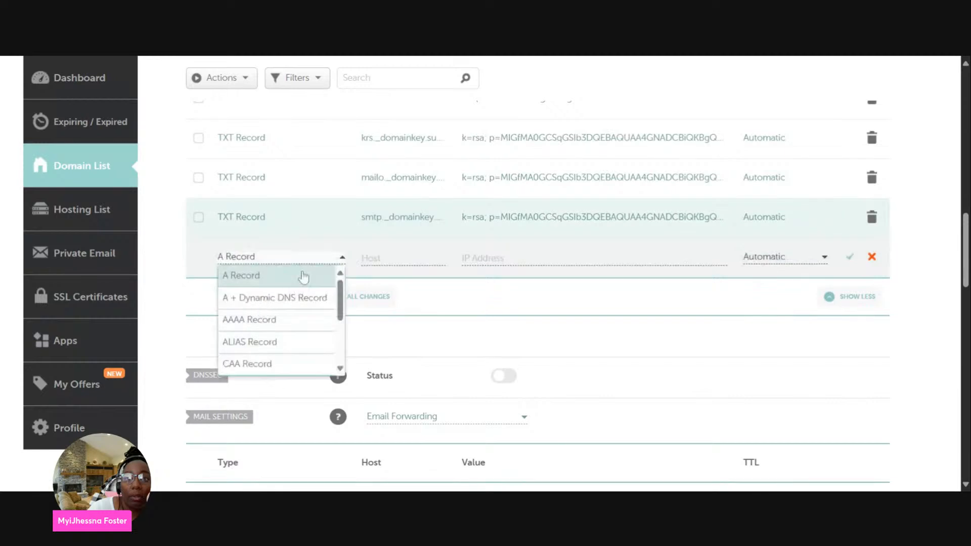
scroll(344, 293, "down", 5)
left_click(318, 350)
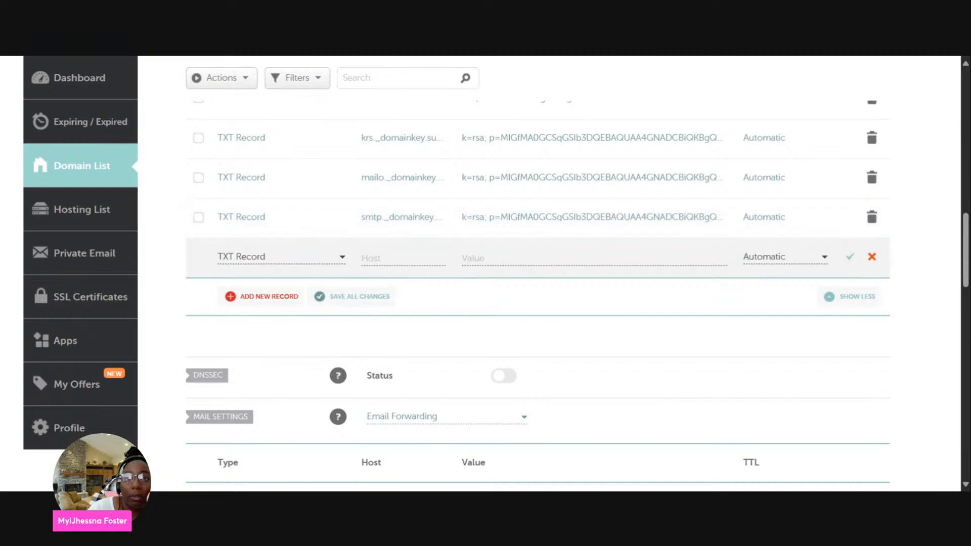
left_click(383, 262)
type("support")
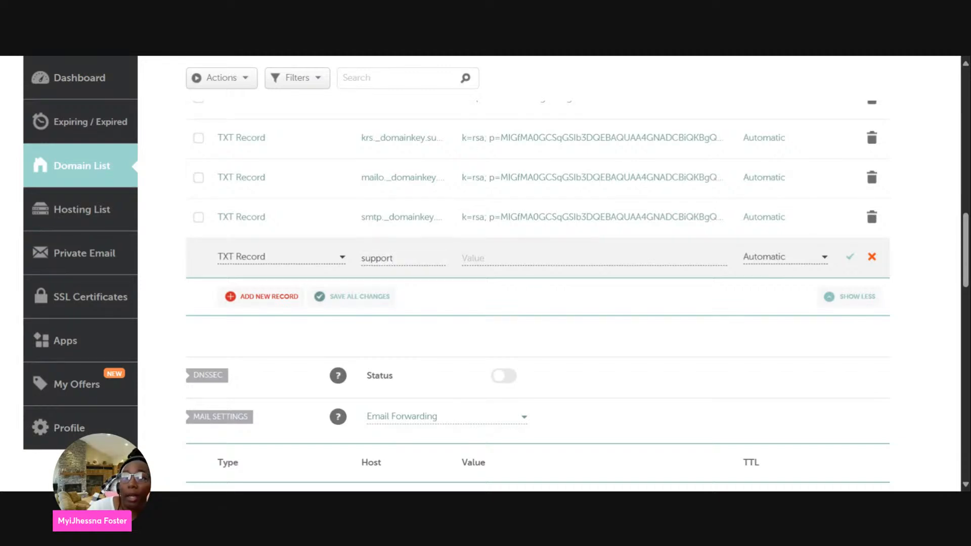
left_click(506, 259)
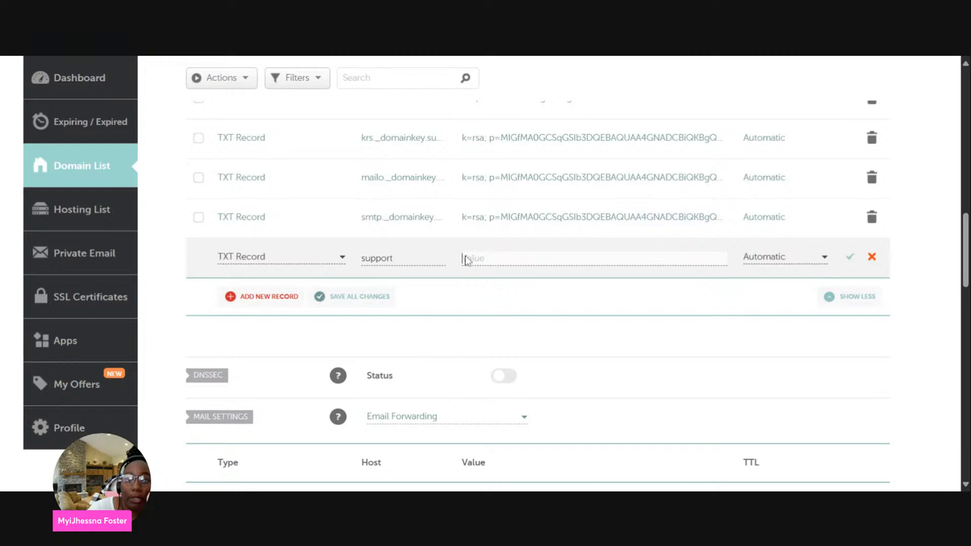
type("v=spf1 include:mailgun.org ~all")
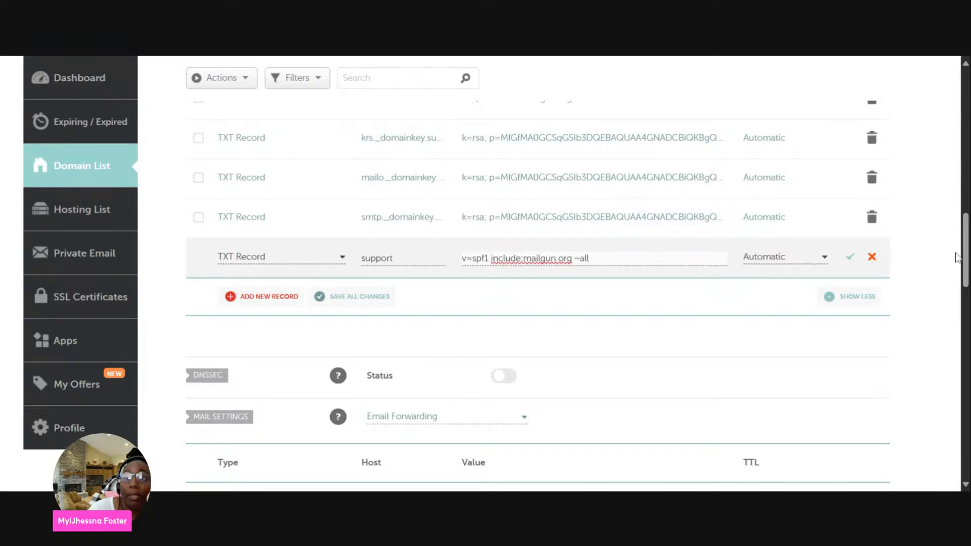
left_click(845, 259)
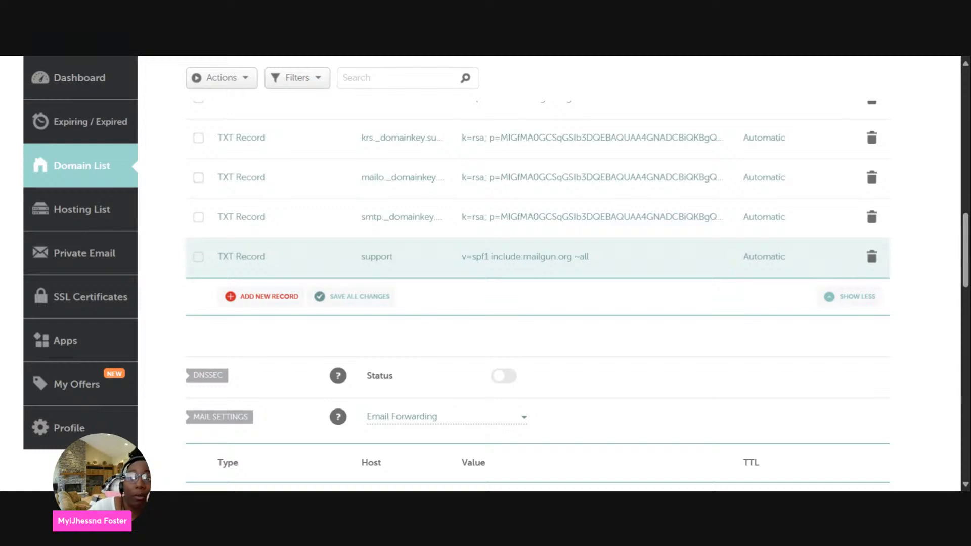
Switch the domain's mail settings to Custom MX
scroll(966, 487, "down", 1)
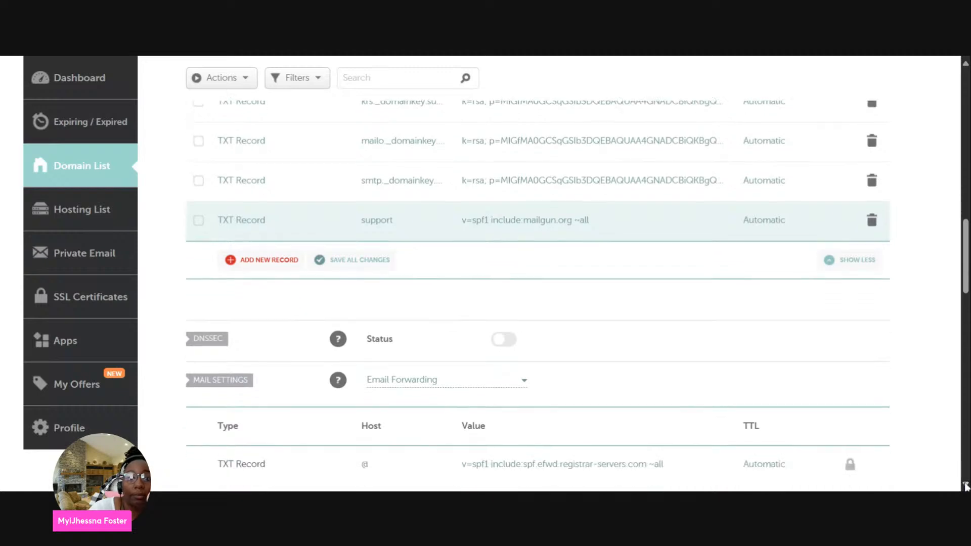
left_click(966, 487)
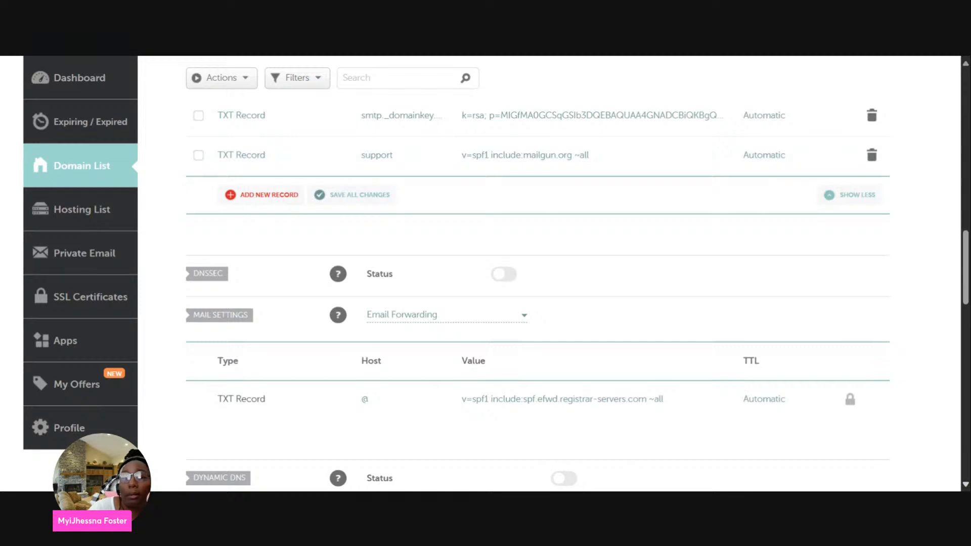
left_click(966, 486)
left_click(966, 485)
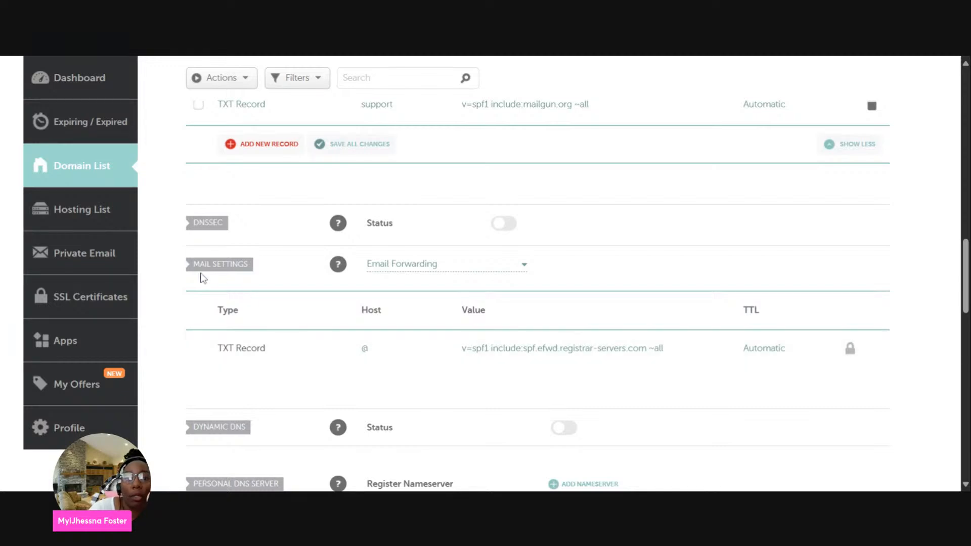
left_click(523, 272)
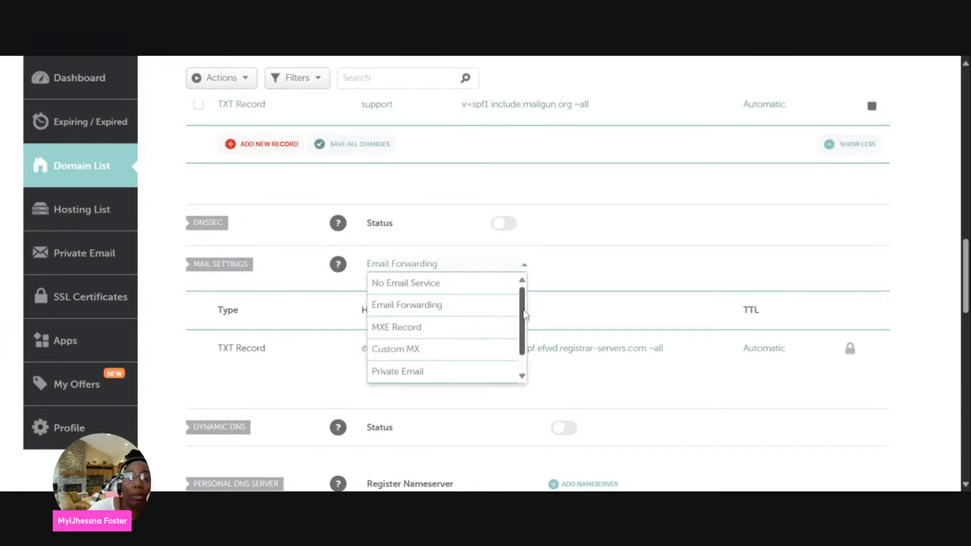
left_click(397, 347)
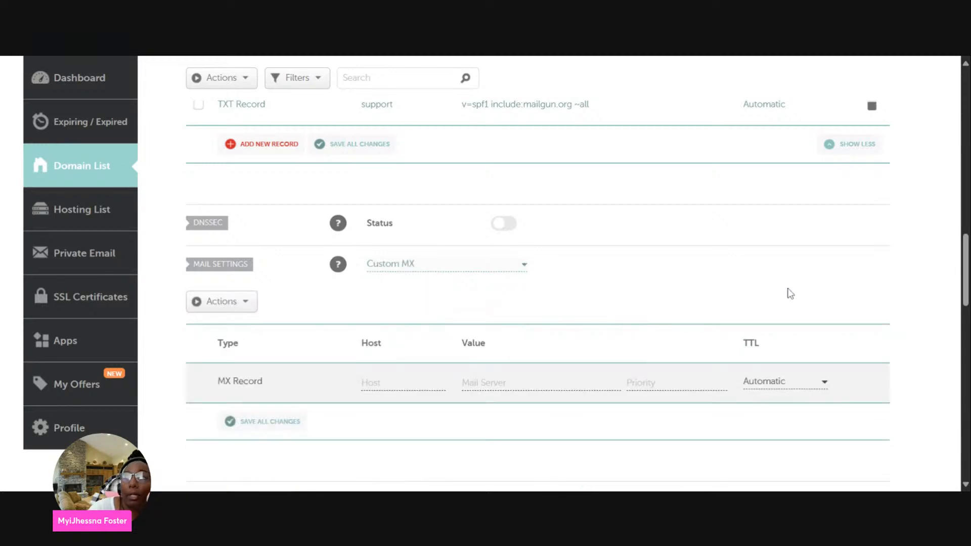
Fill in the MX Record with host email, mail server mxb.mailgun.org., priority 10 and Automatic TTL, and save the mail settings
scroll(579, 271, "down", 2)
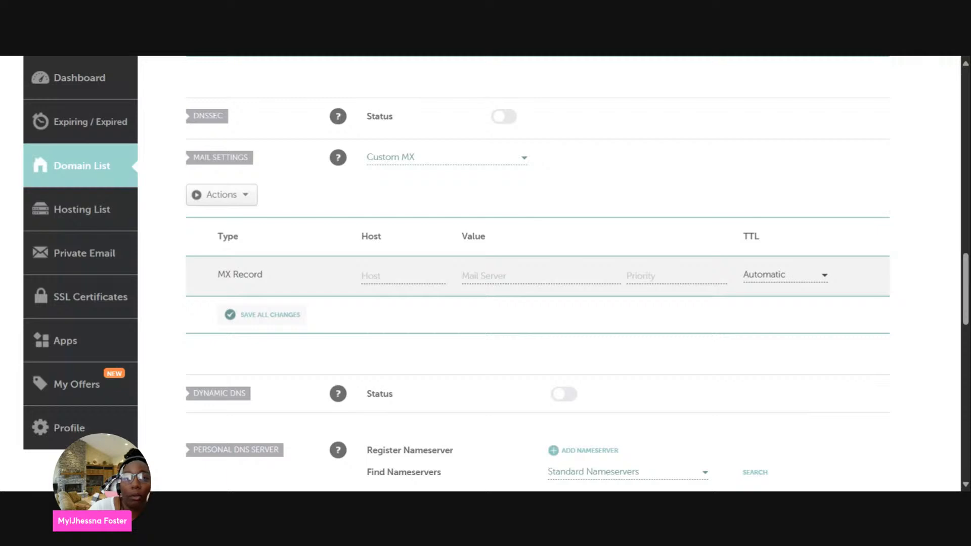
left_click(404, 276)
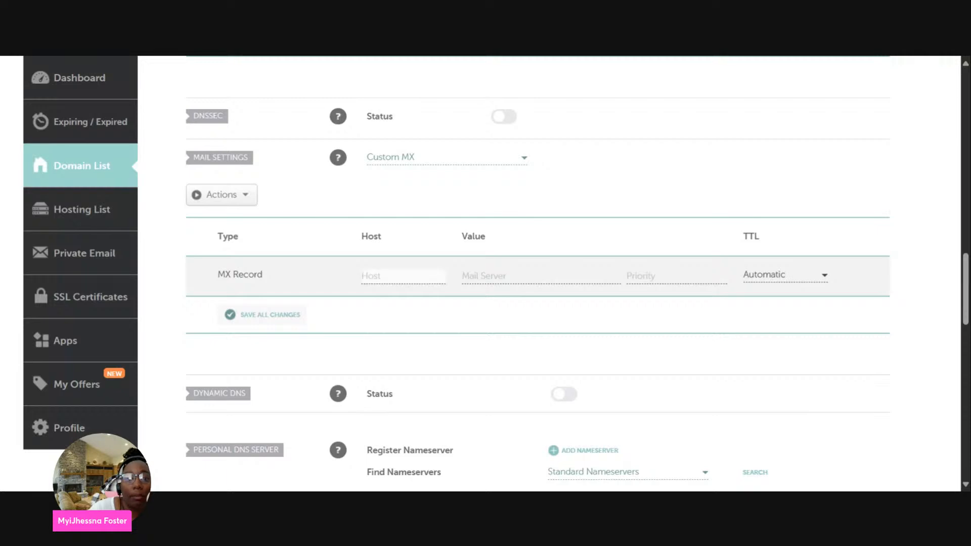
type("email")
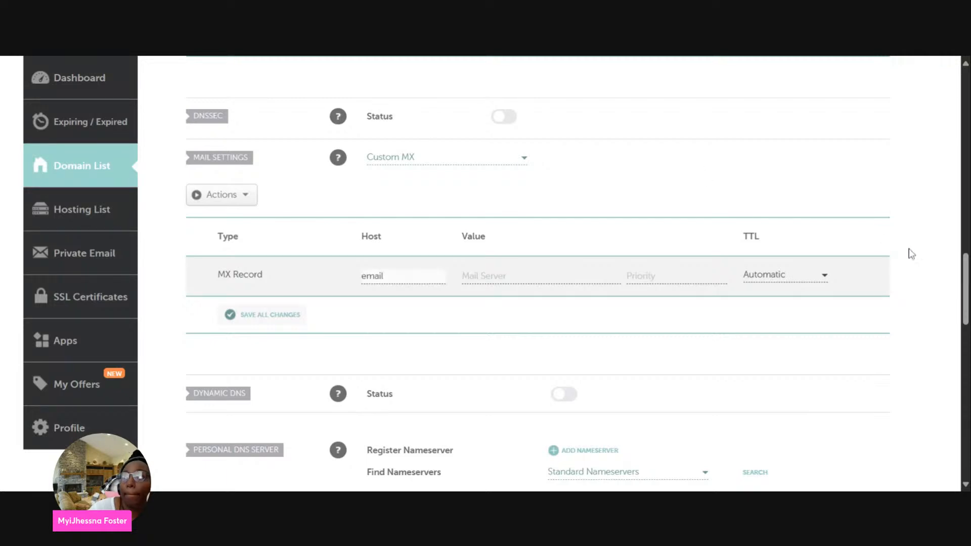
left_click(624, 244)
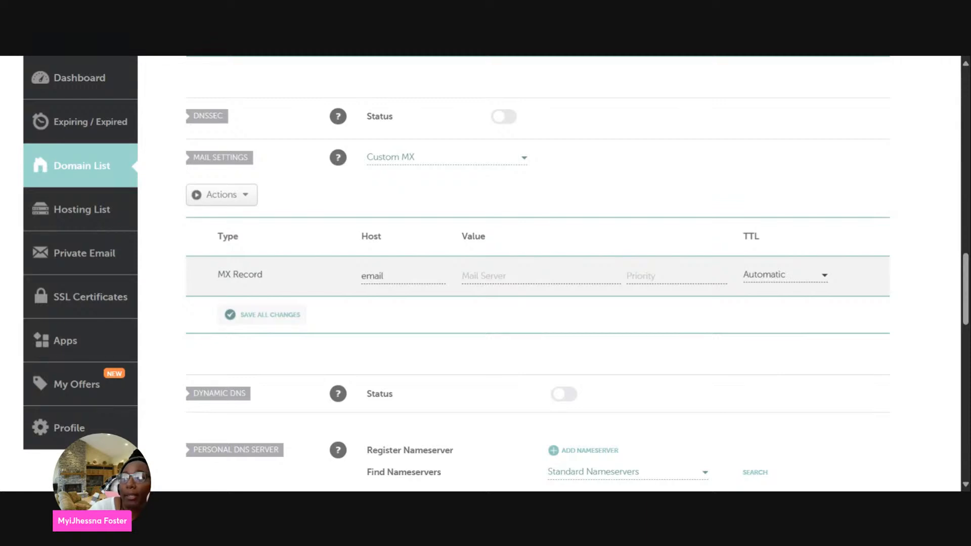
left_click(482, 278)
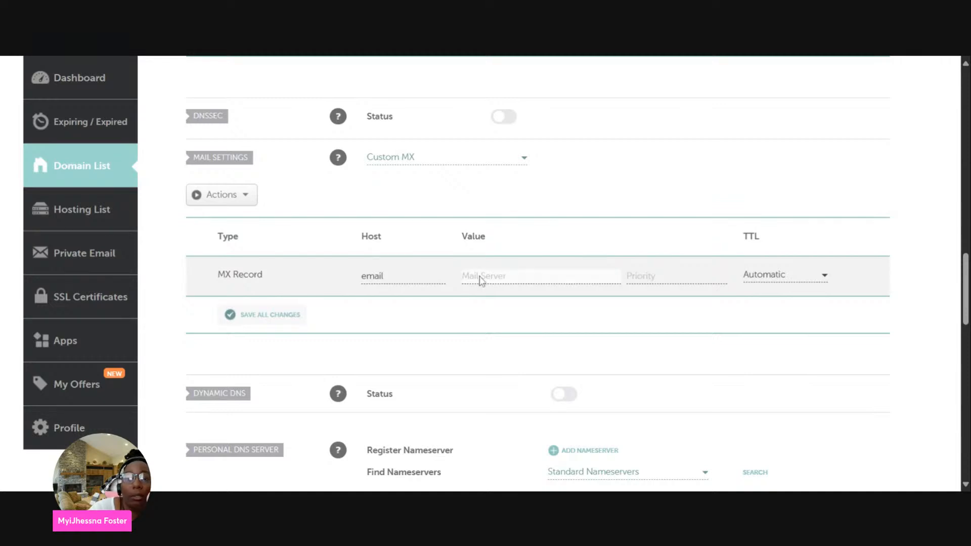
type("mxb.mailgun.org.")
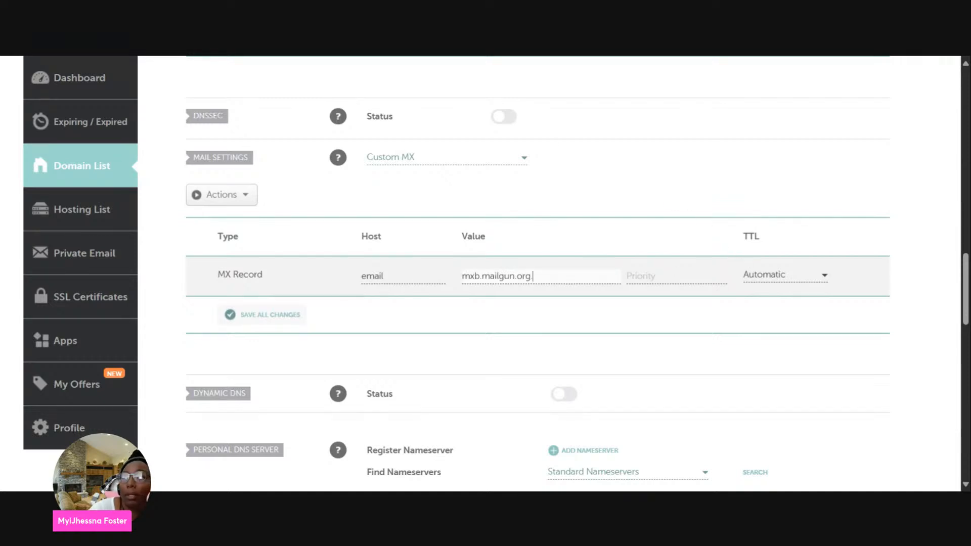
key("Tab")
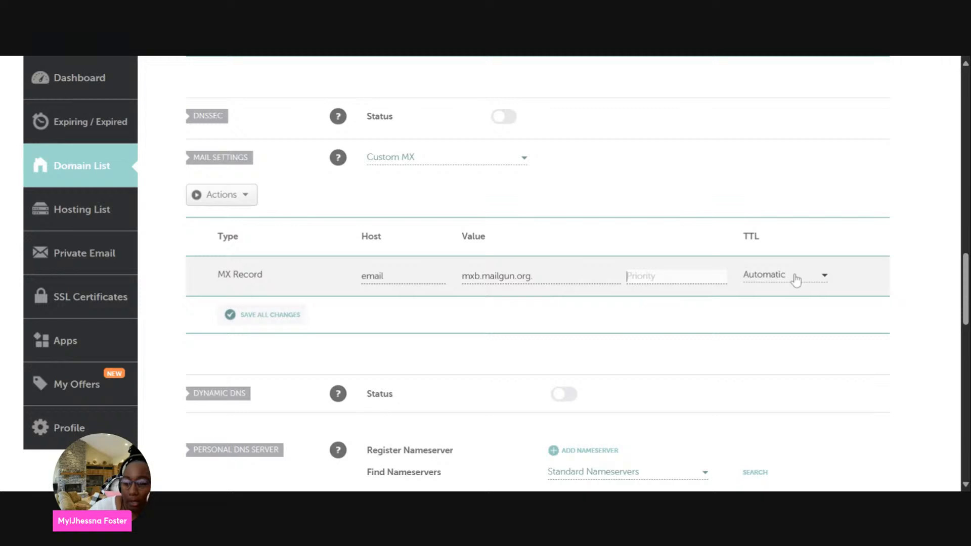
type("10")
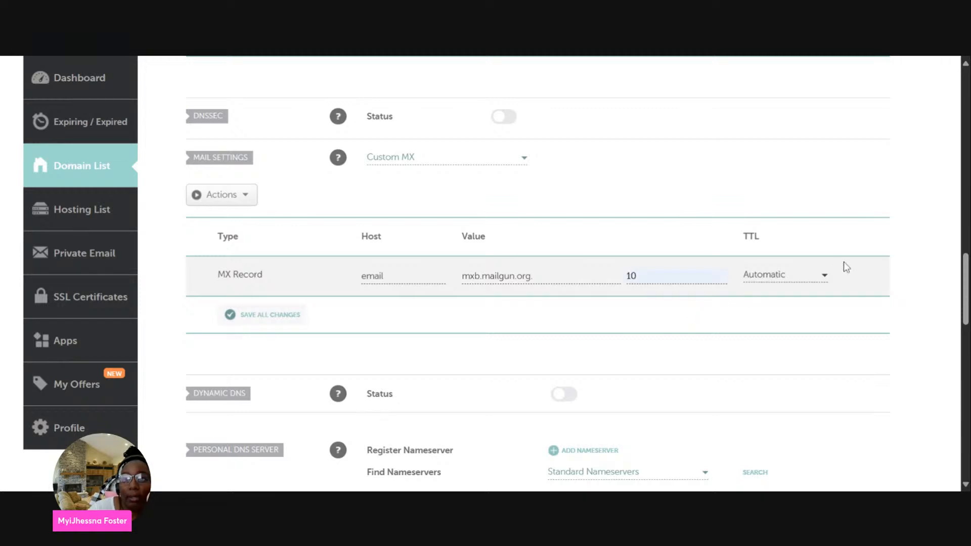
triple_click(859, 257)
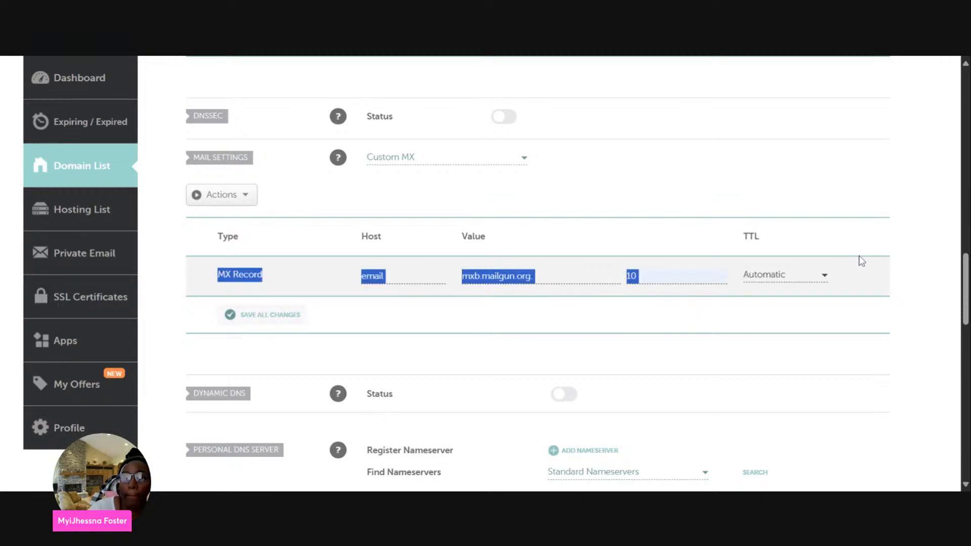
left_click(809, 239)
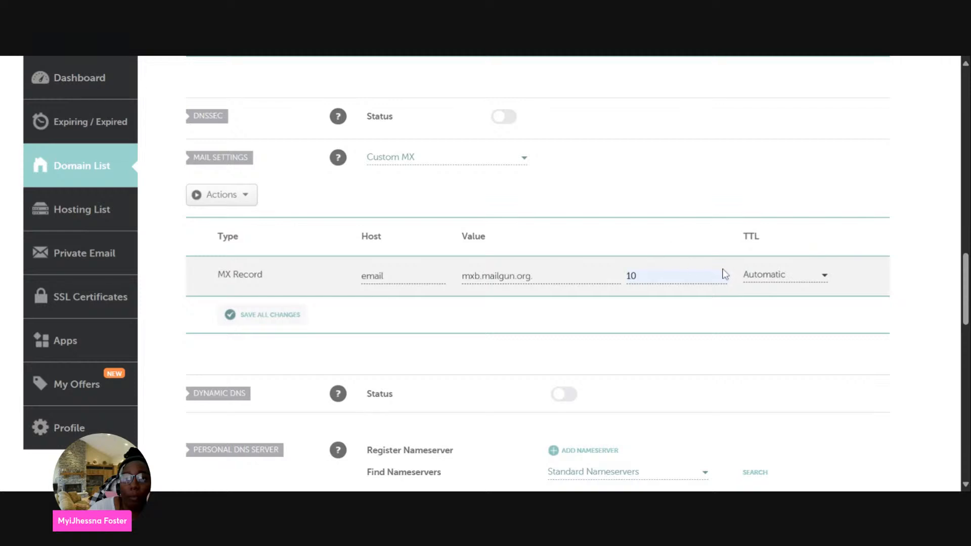
left_click(823, 277)
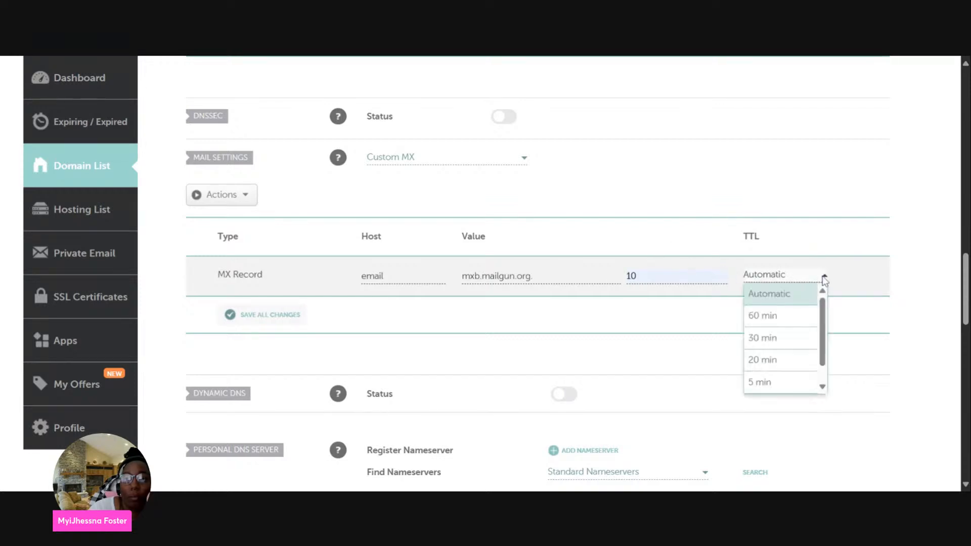
left_click(788, 295)
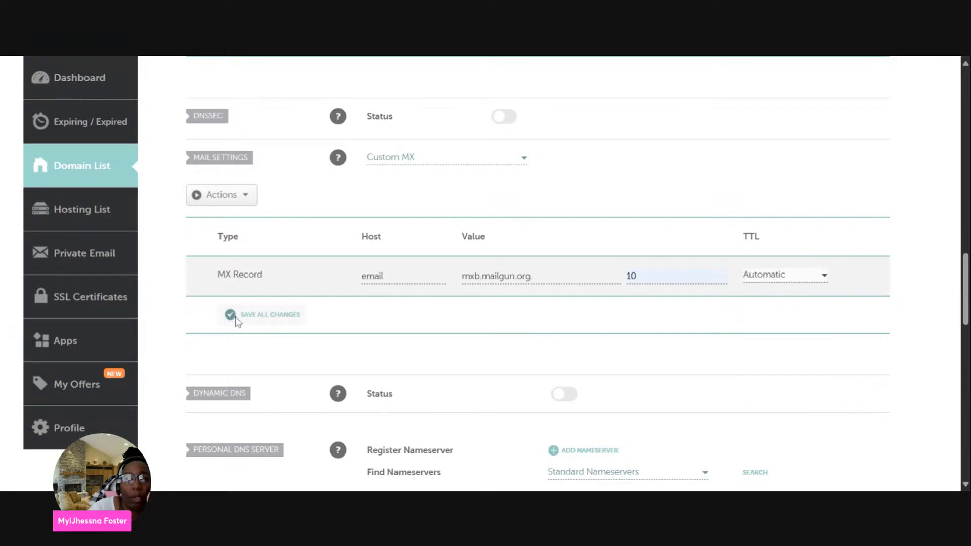
left_click(278, 317)
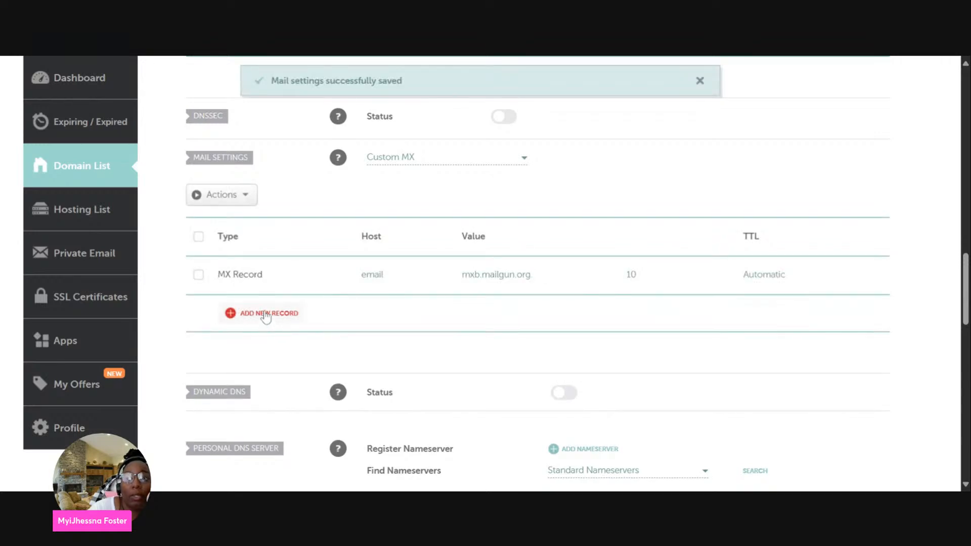
Try to add another MX Record with host email, mail server mxb.mailgun.org. and priority 10
left_click(265, 313)
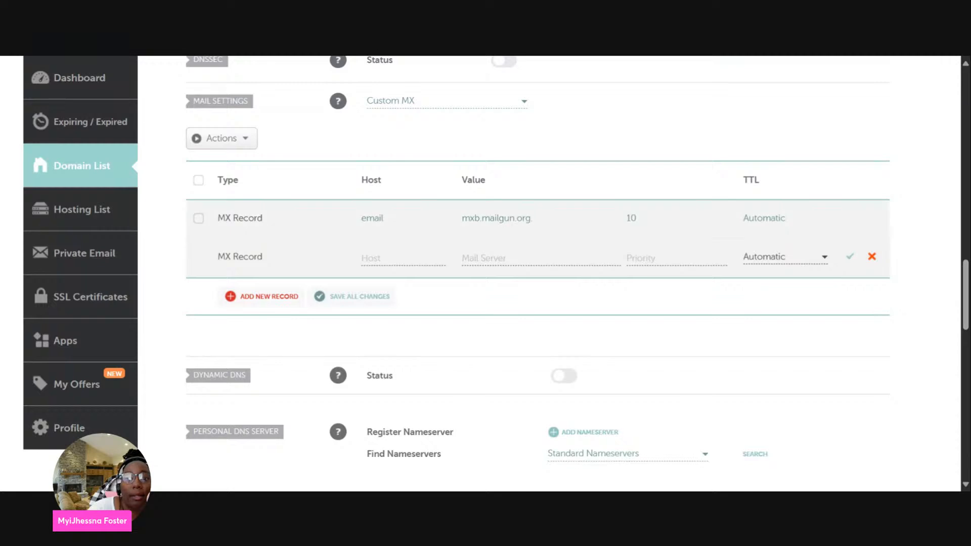
left_click(403, 259)
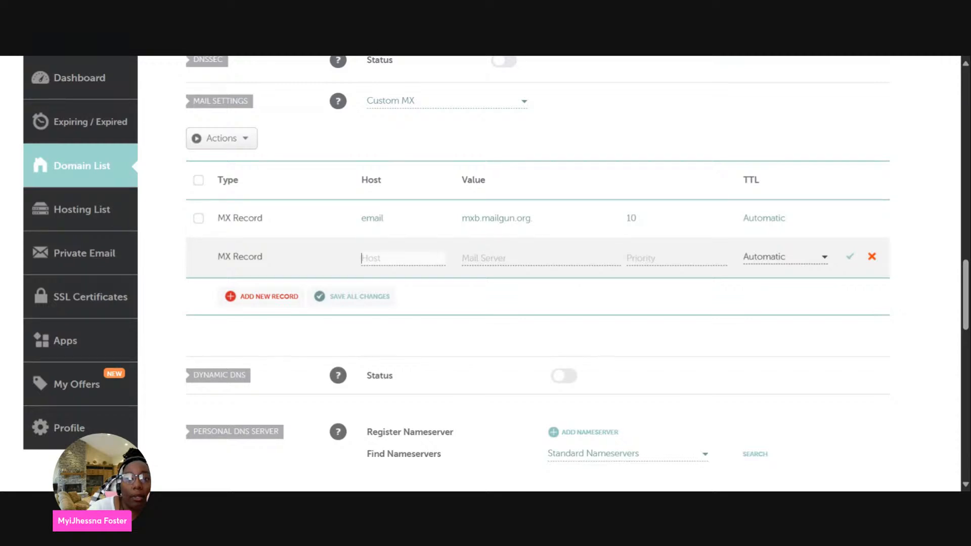
type("email")
left_click(532, 219)
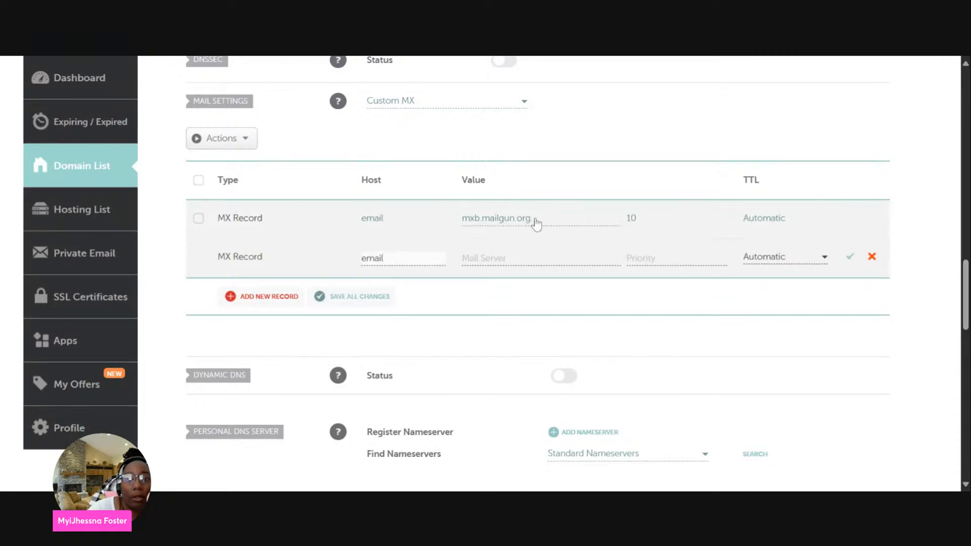
double_click(526, 219)
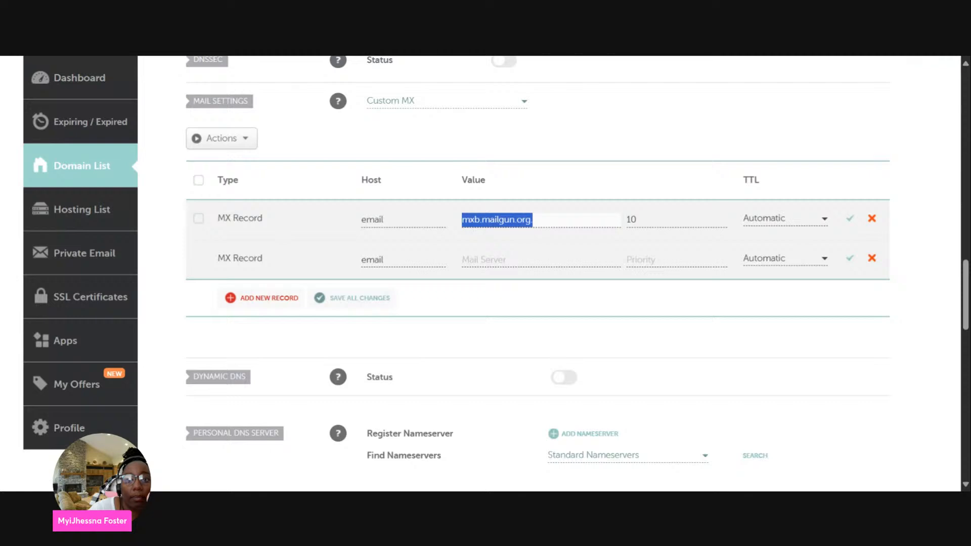
left_click(505, 260)
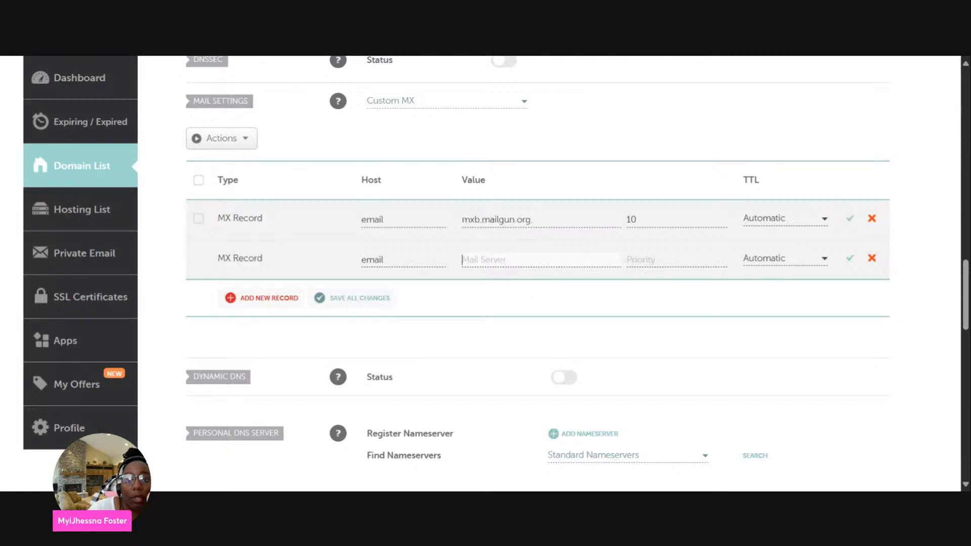
type("mxb.mailgun.org.")
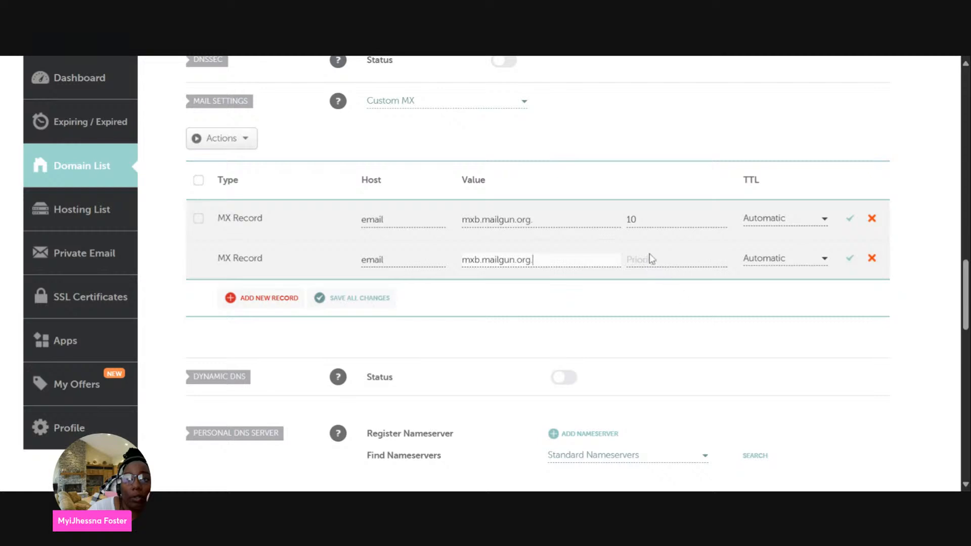
left_click(651, 258)
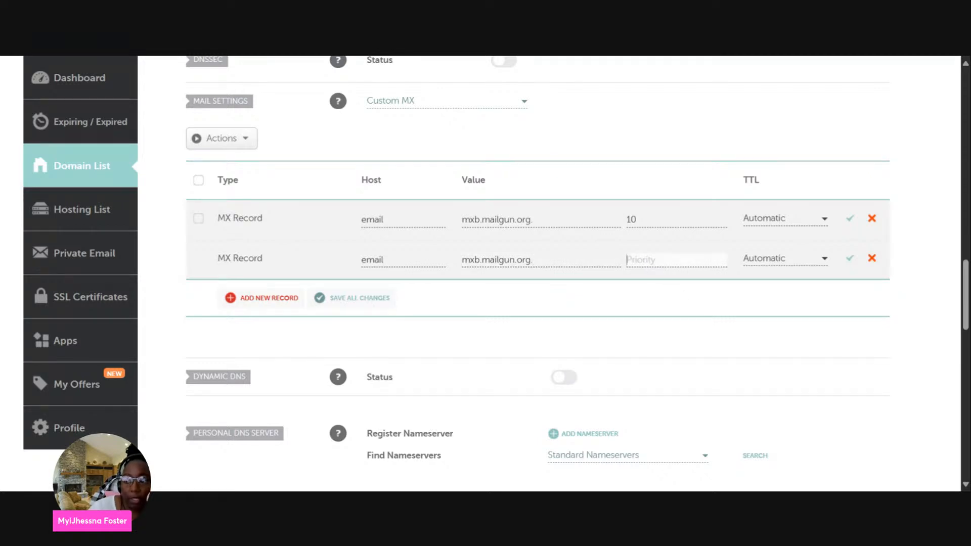
type("10")
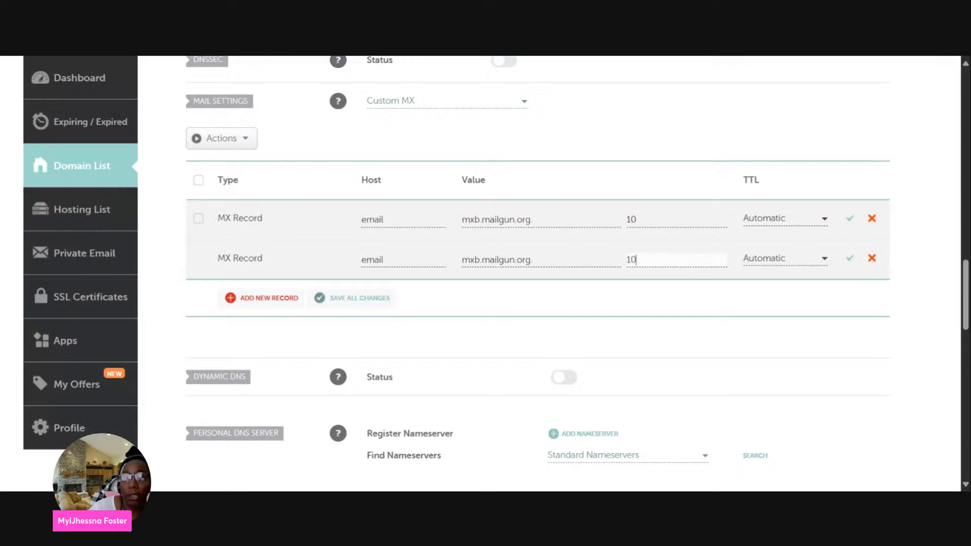
left_click(851, 260)
left_click(850, 222)
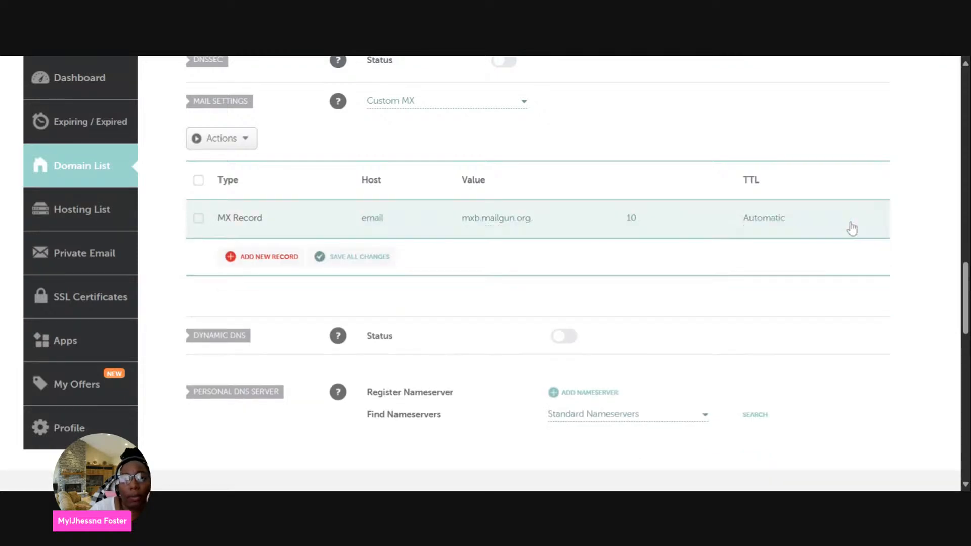
Add an MX Record with host email, mail server mxa.mailgun.org. and priority 10, and save it
left_click(278, 258)
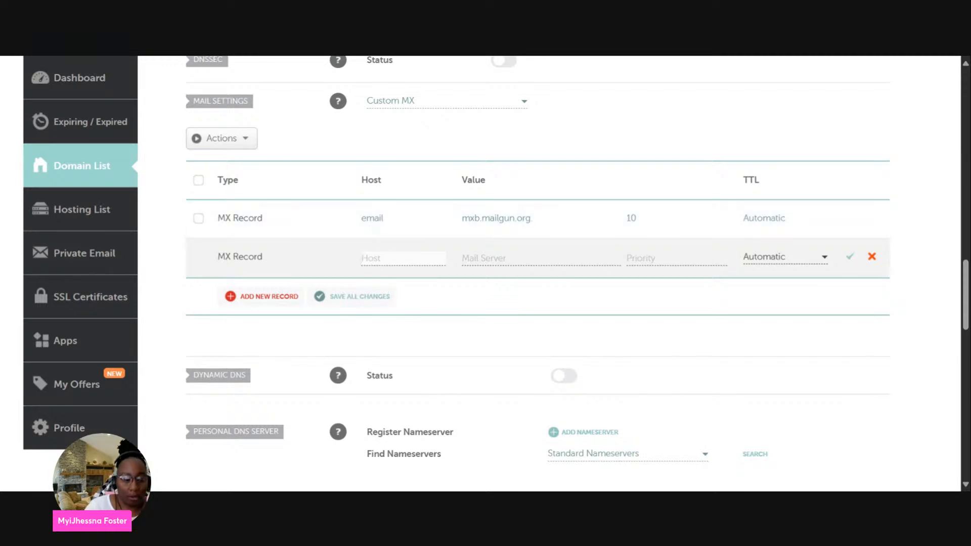
type("EMA")
key("BackSpace")
key("BackSpace")
key("BackSpace")
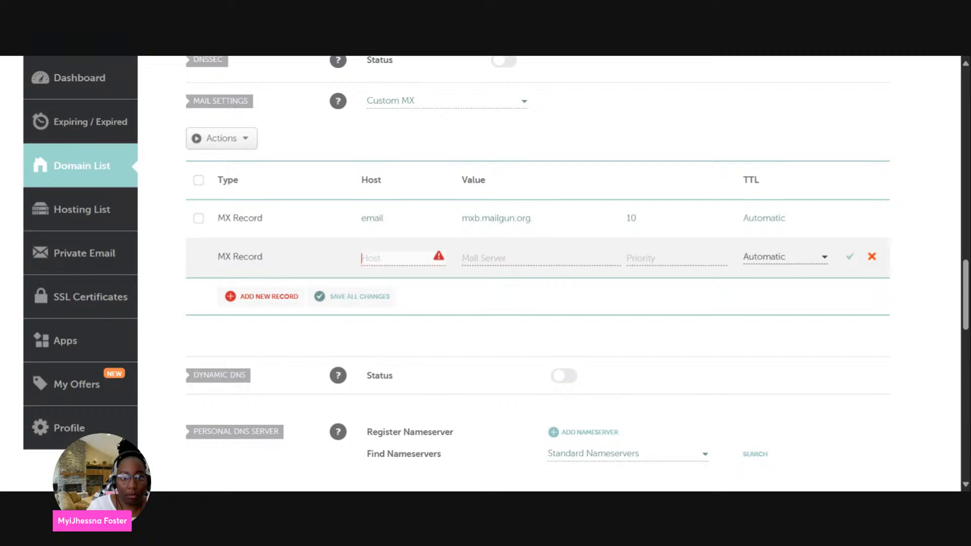
type("email")
key("Return")
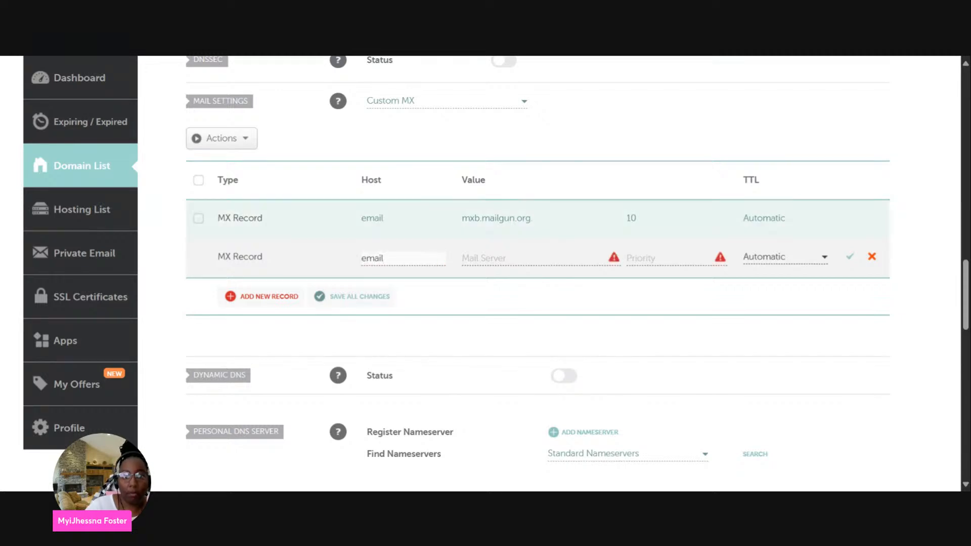
left_click(500, 254)
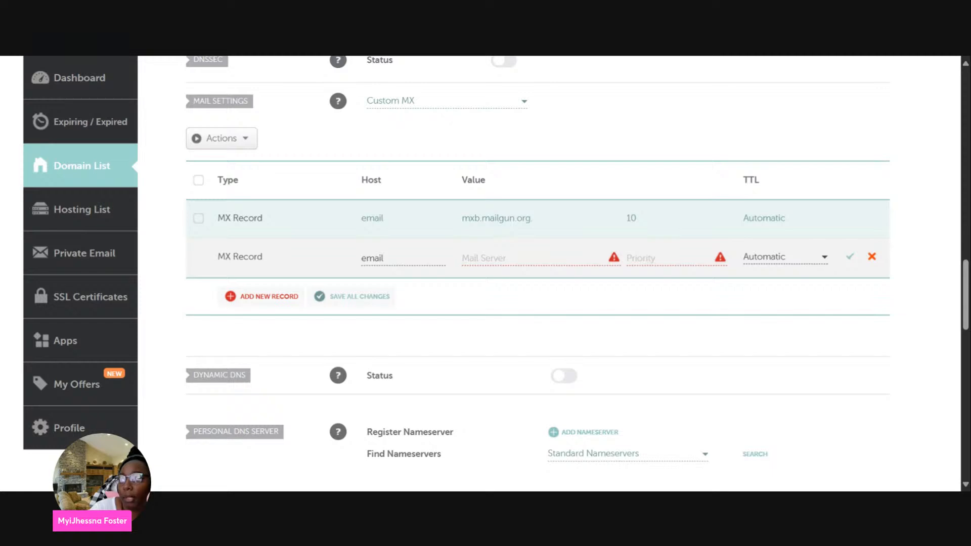
left_click(487, 262)
type("mxa.mailgun.org.")
key("Tab")
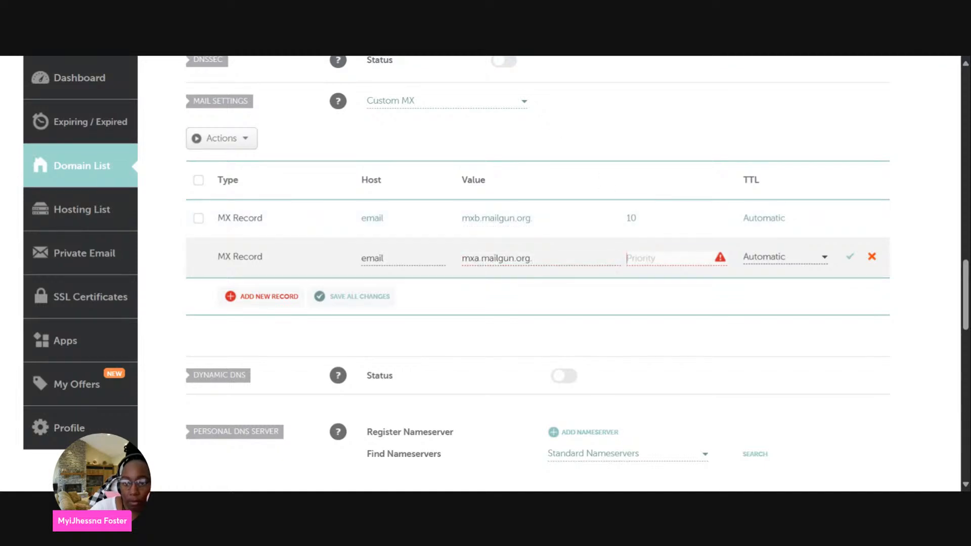
type("10")
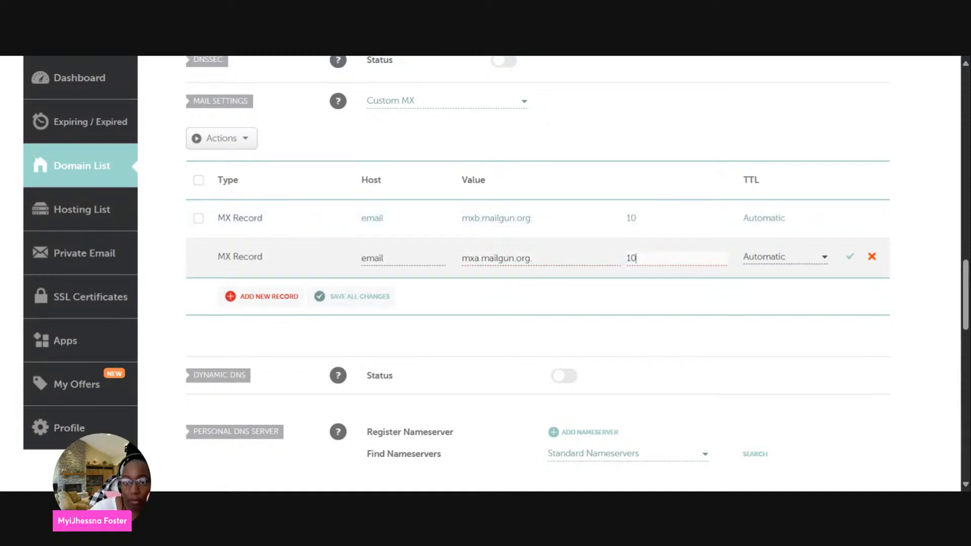
left_click(850, 258)
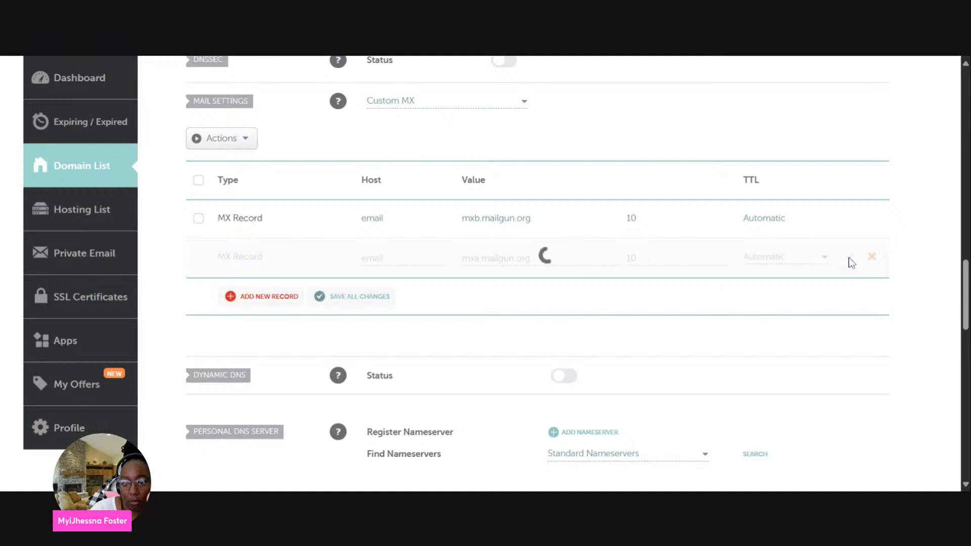
Add an MX Record with host info, mail server mxb.mailgun.org. and priority 10, and save it
left_click(248, 297)
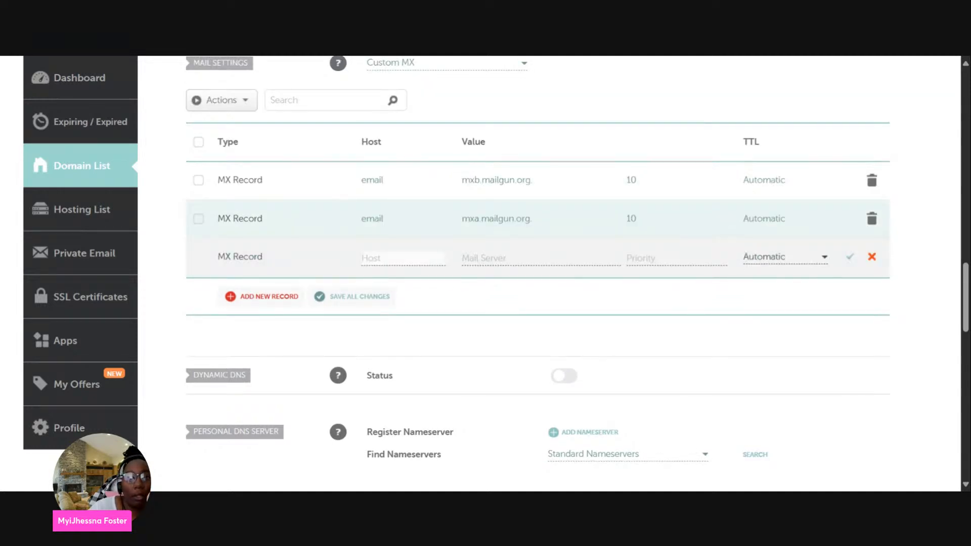
type("info")
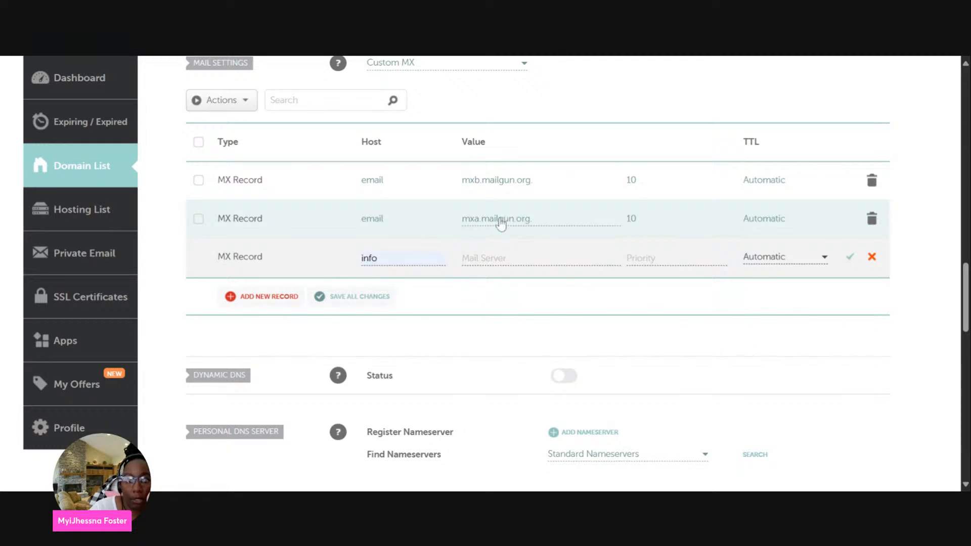
triple_click(497, 183)
key("ctrl+c")
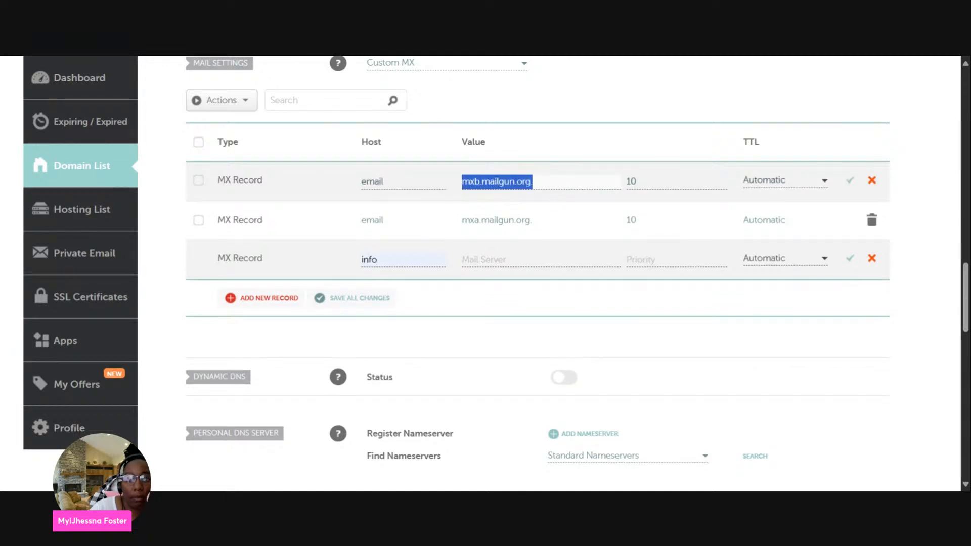
left_click(497, 260)
key("ctrl+v")
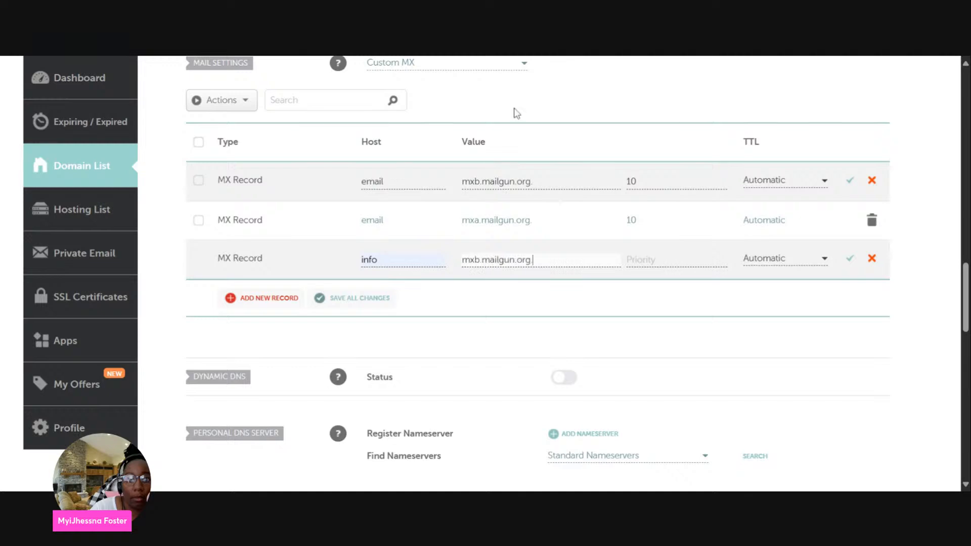
key("Tab")
type("10")
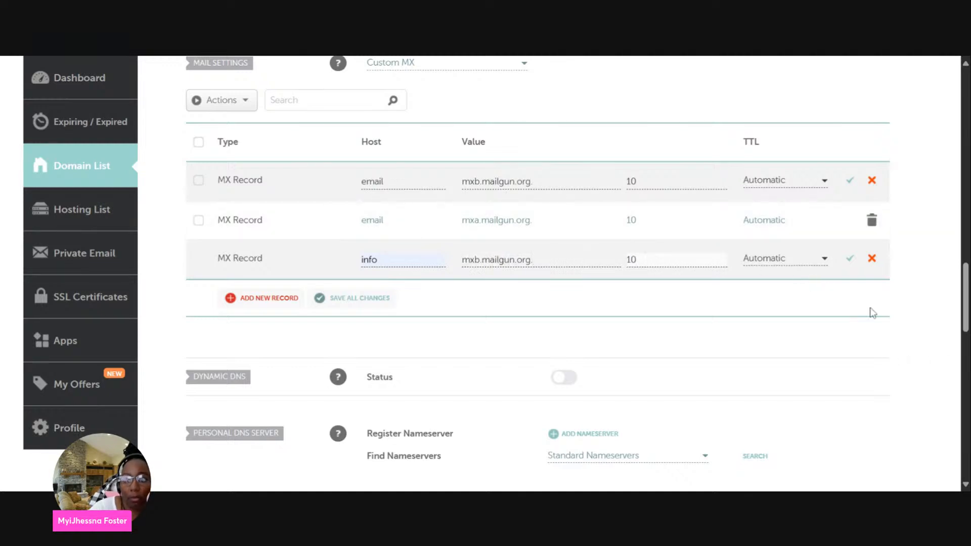
left_click(850, 260)
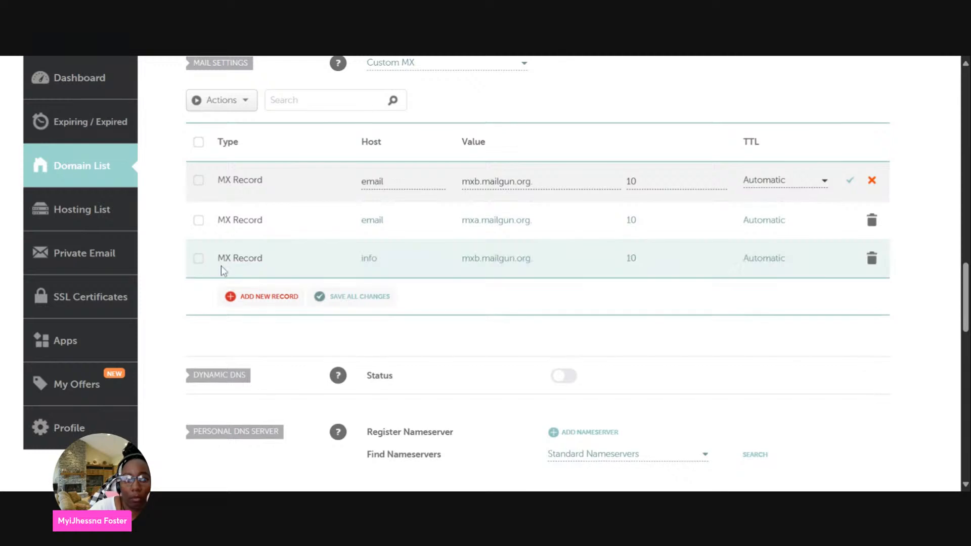
Try to add a second MX Record with host info, mail server mxb.mailgun.org. and priority 10
left_click(244, 302)
type("info")
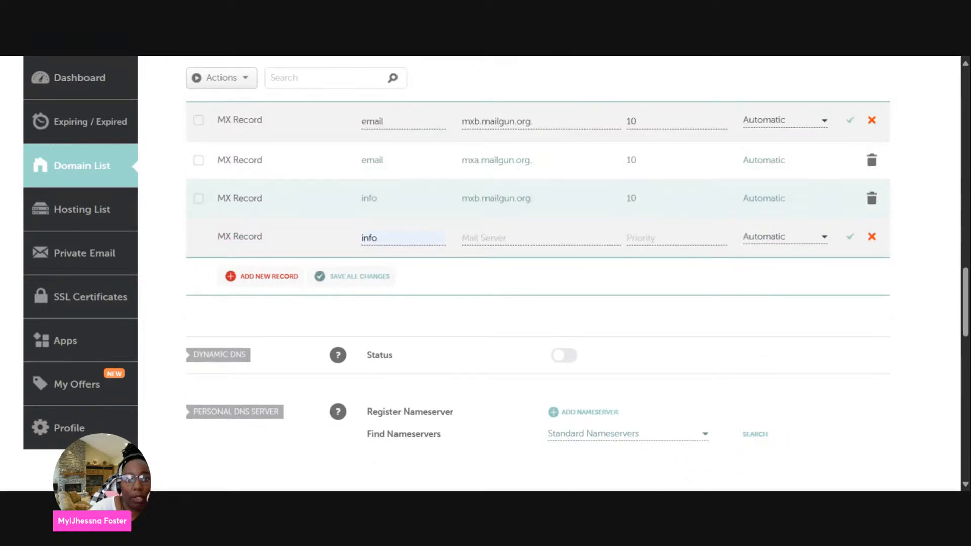
left_click(506, 205)
key("ctrl+c")
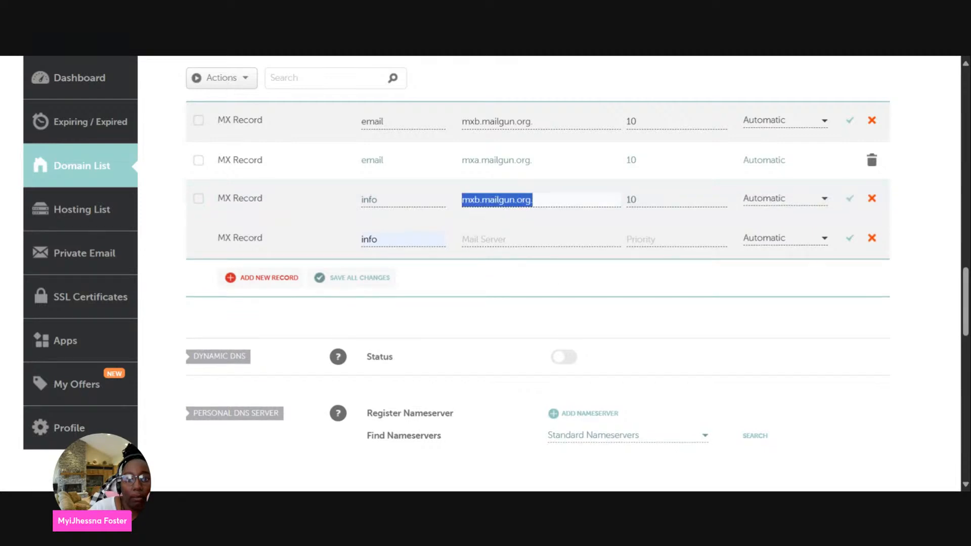
left_click(508, 242)
key("ctrl+v")
left_click(640, 240)
type("10")
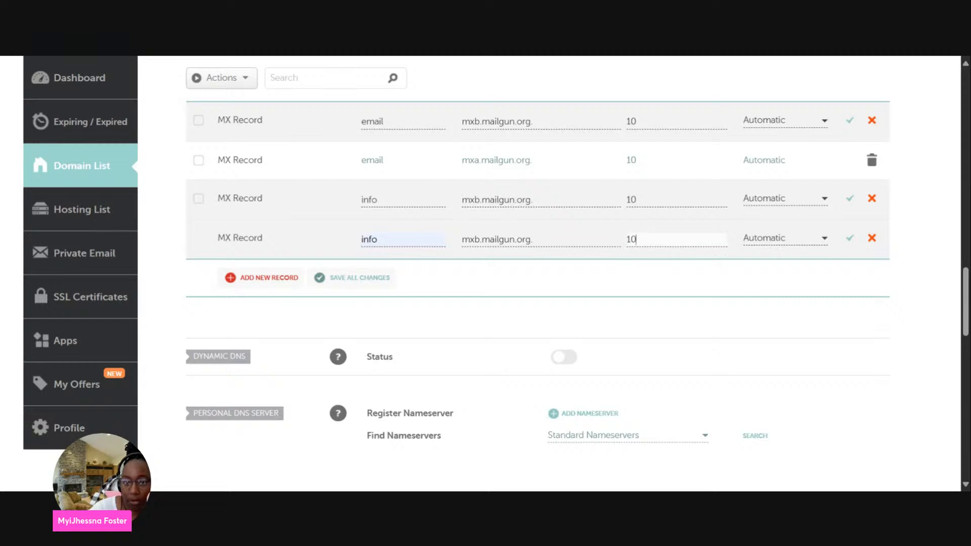
left_click(852, 240)
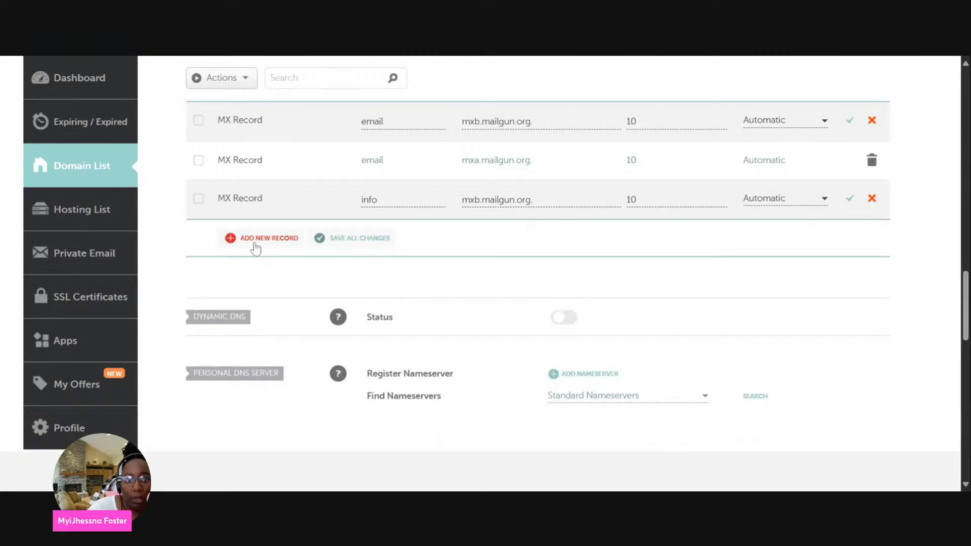
Add an MX Record with host info, mail server mxa.mailgun.org. and priority 10, and save it
left_click(263, 238)
left_click(367, 259)
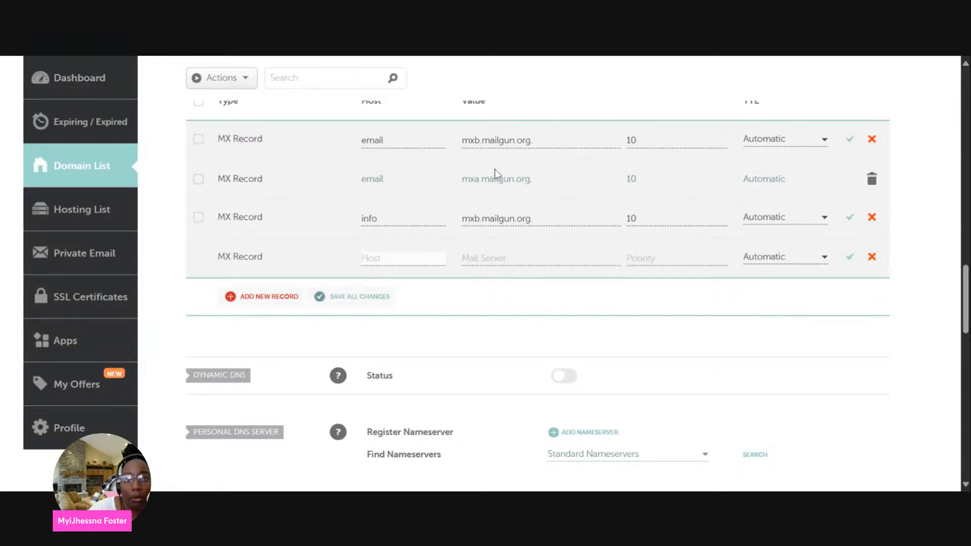
type("info")
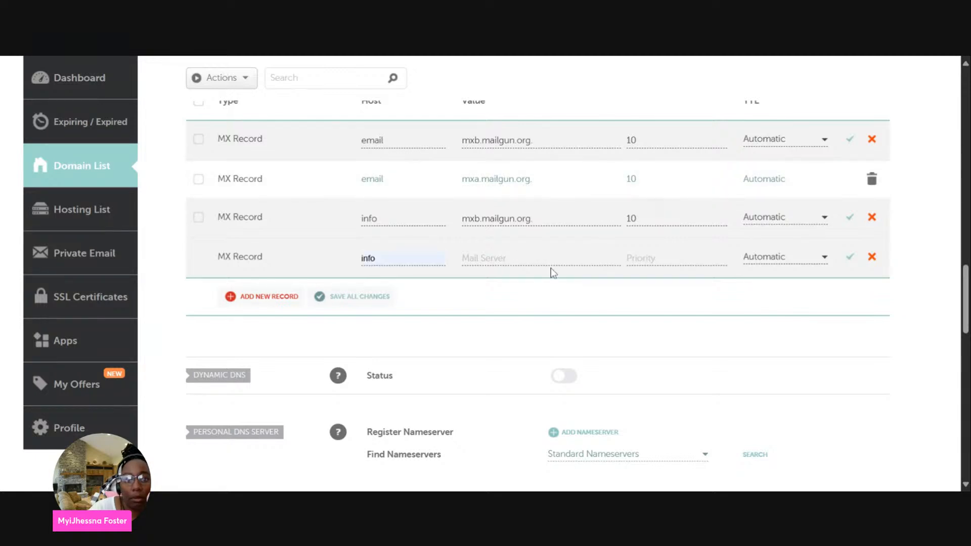
left_click(493, 174)
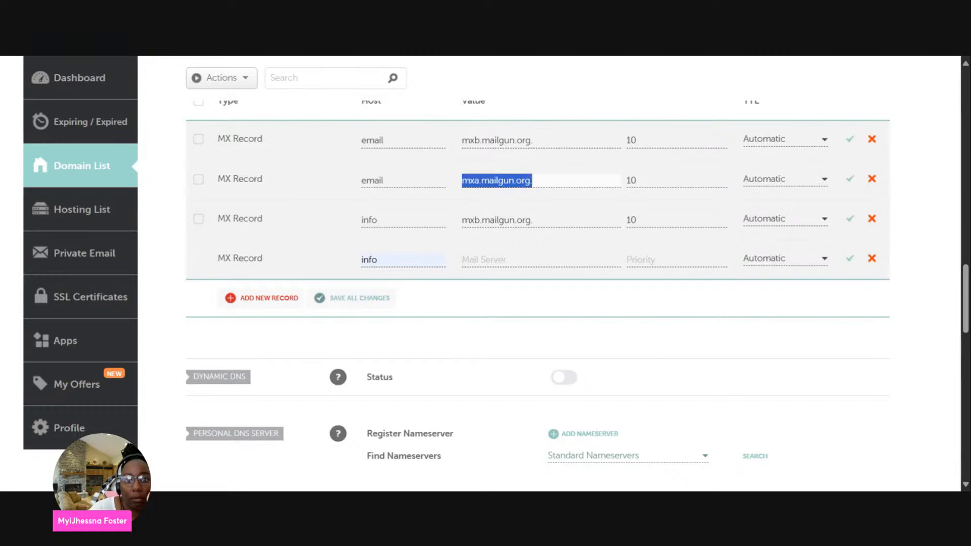
left_click(494, 260)
type("mxa.mailgun.org.")
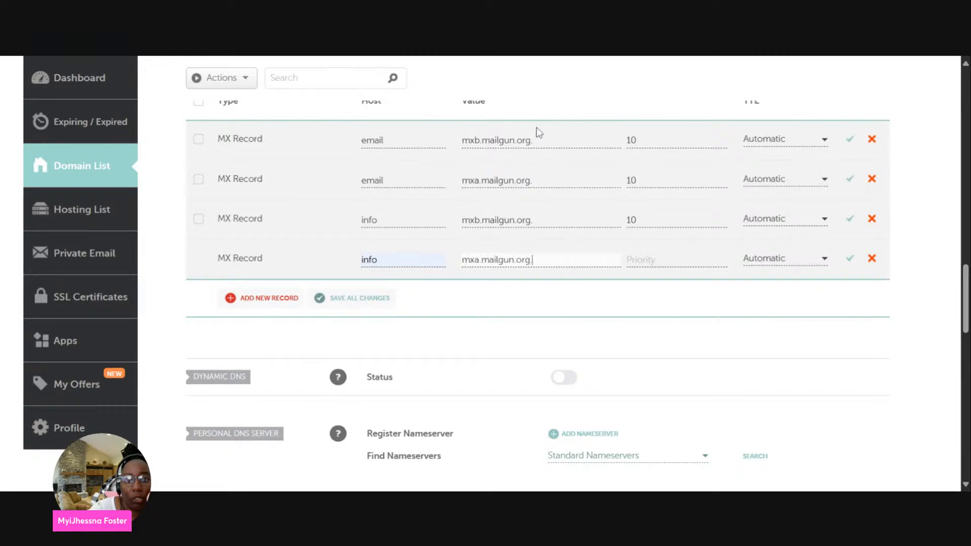
key("Tab")
type("10")
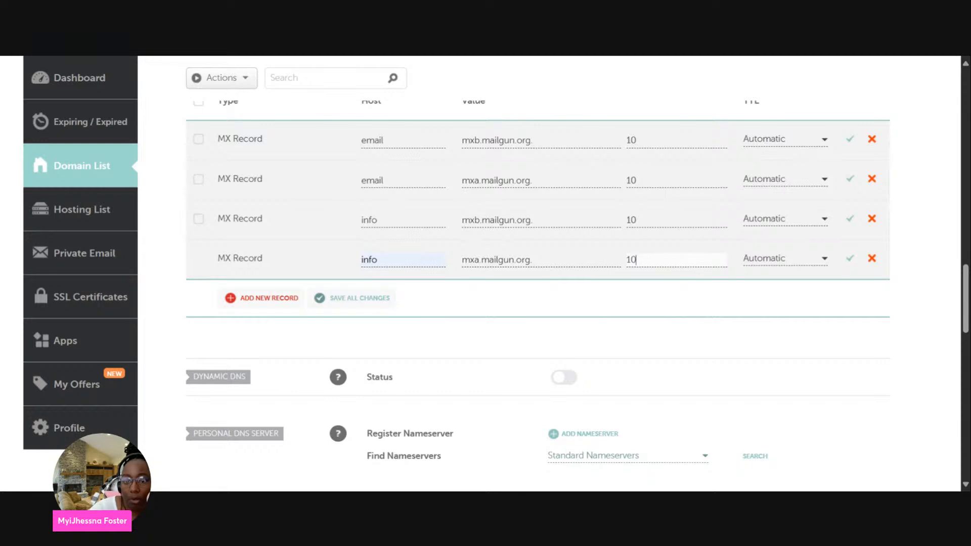
left_click(851, 258)
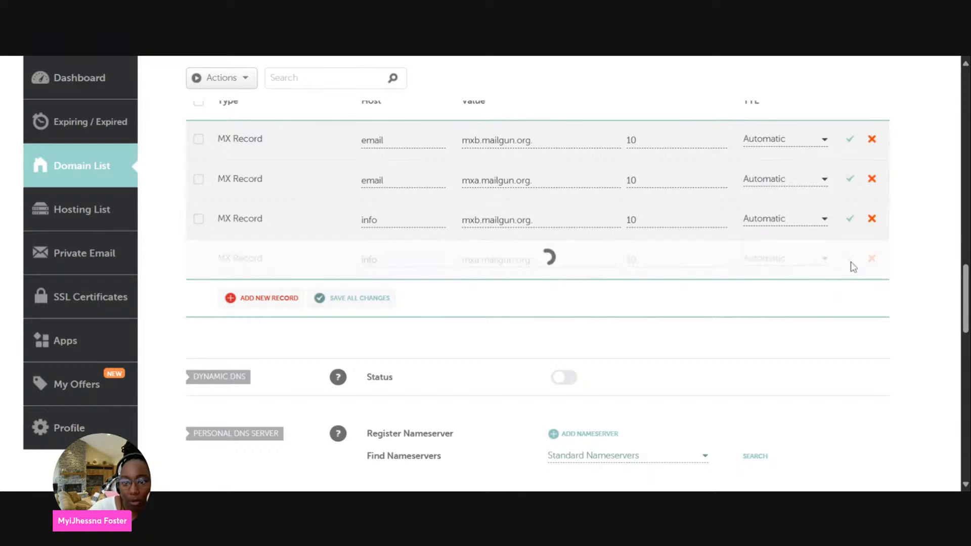
Add an MX Record with host support, mail server mxa.mailgun.org. and priority 10, and save it
left_click(263, 298)
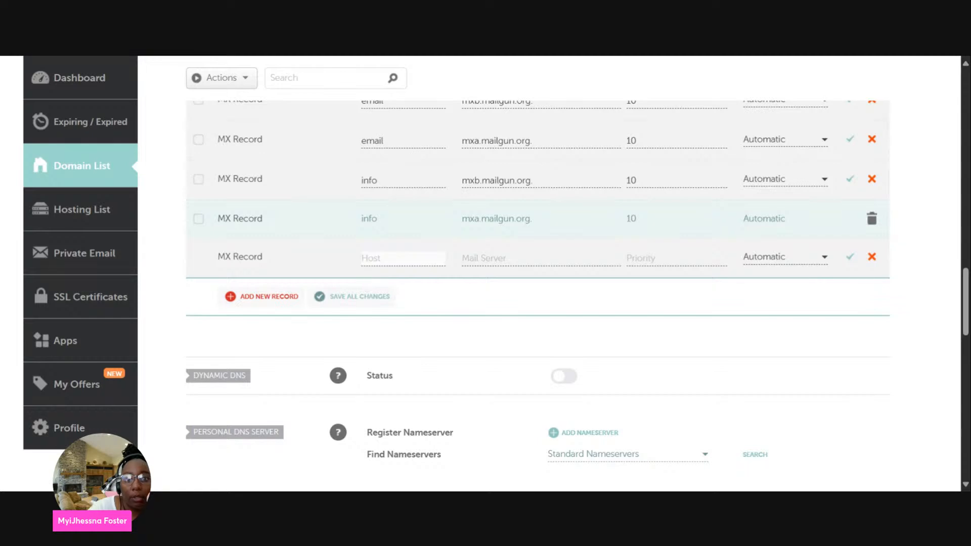
type("support")
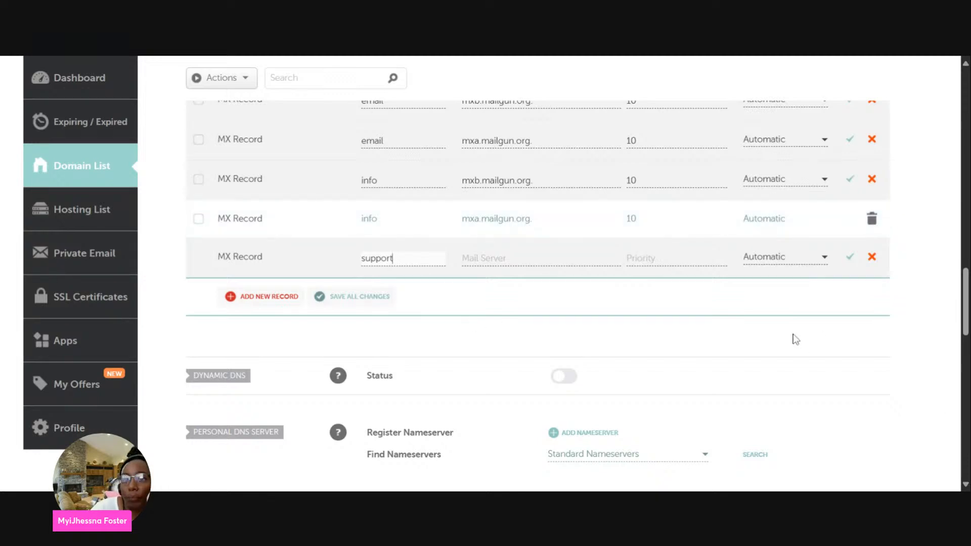
left_click(516, 221)
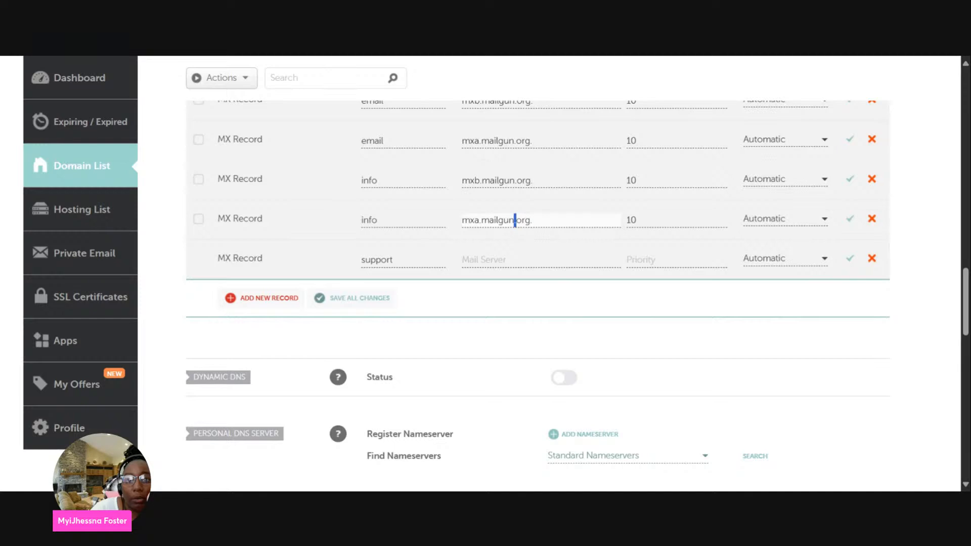
left_click_drag(535, 220, 461, 221)
key("ctrl+c")
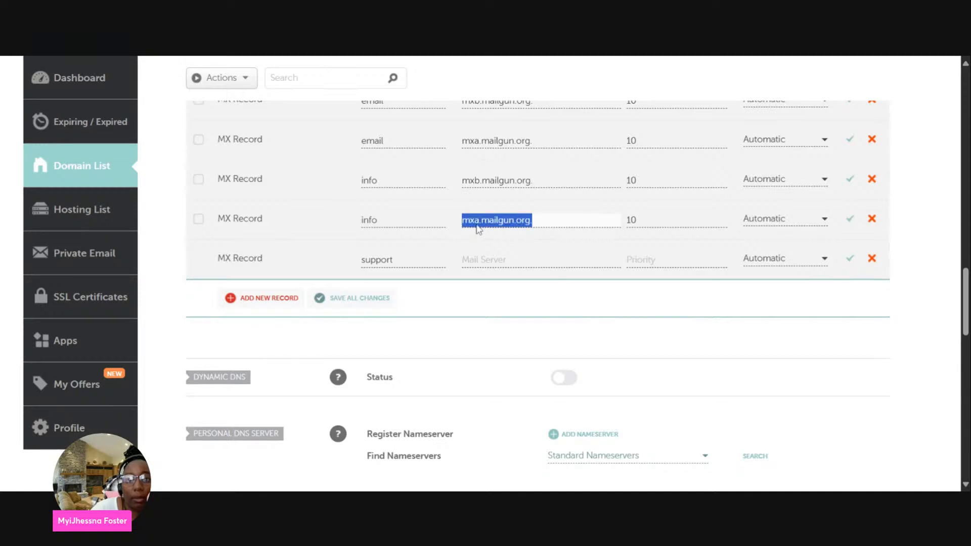
left_click(512, 260)
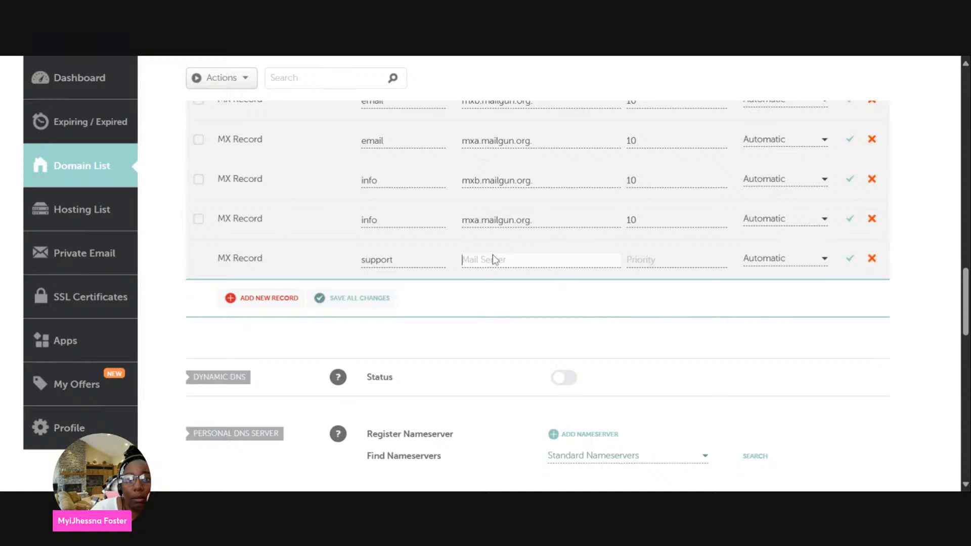
key("ctrl+v")
key("Tab")
type("10")
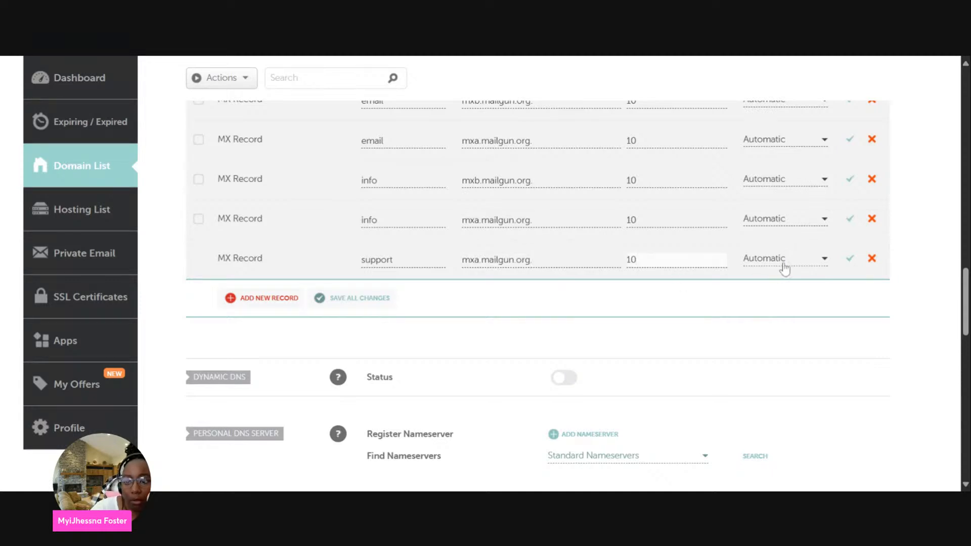
left_click(850, 259)
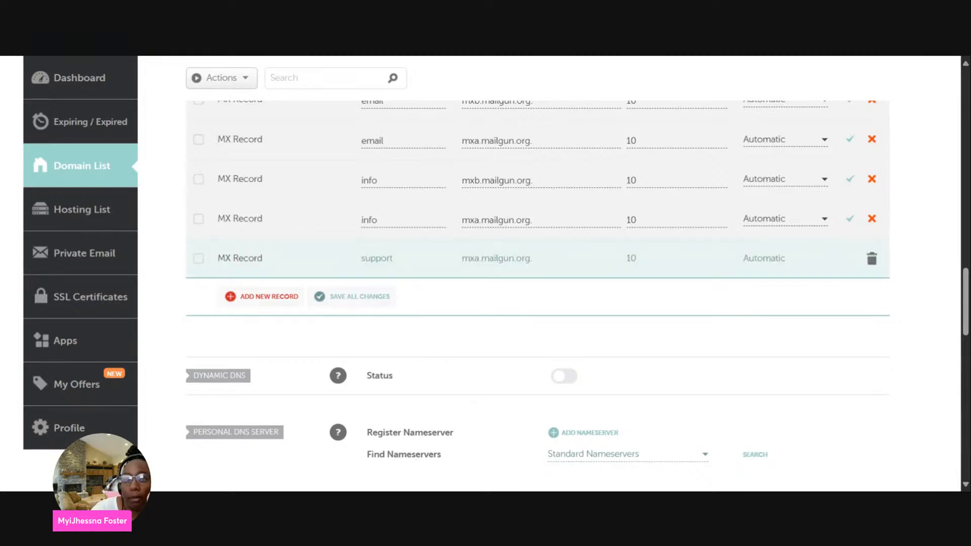
Add an MX Record with host support, mail server mxb.mailgun.org. and priority 10, and save it
left_click(263, 296)
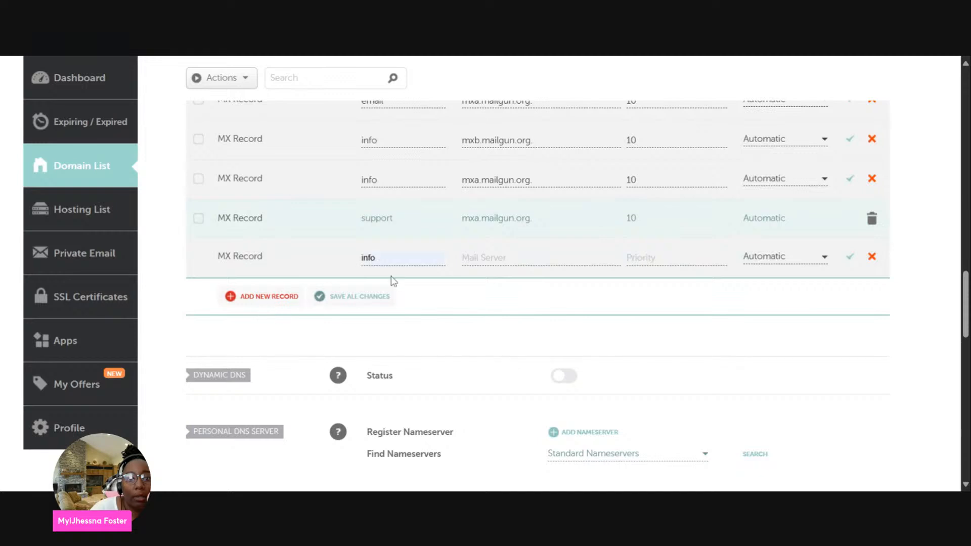
type("support")
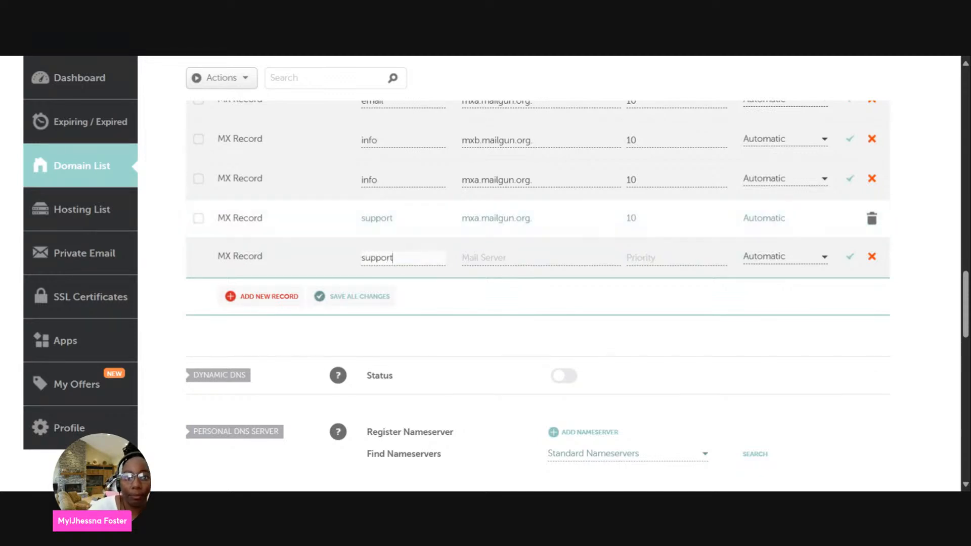
triple_click(498, 140)
key("ctrl+c")
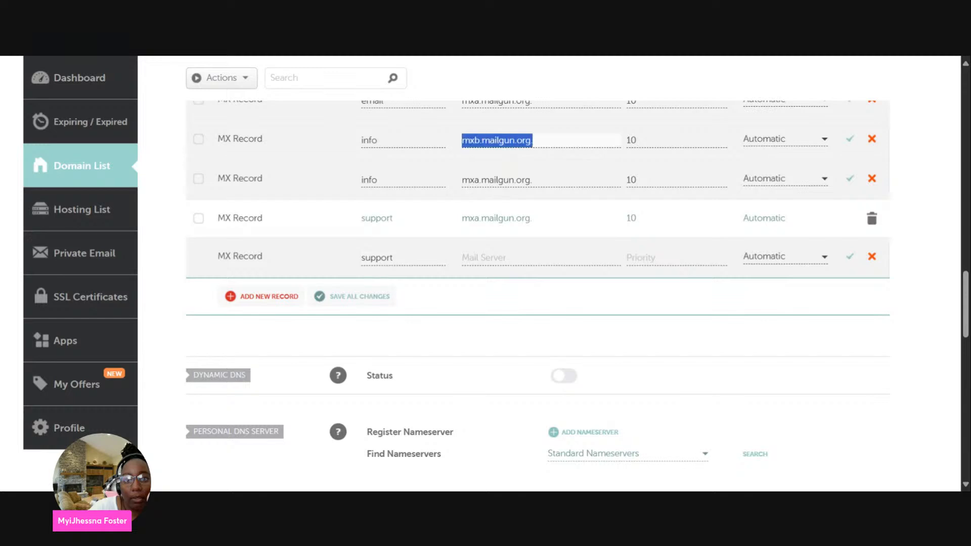
left_click(493, 259)
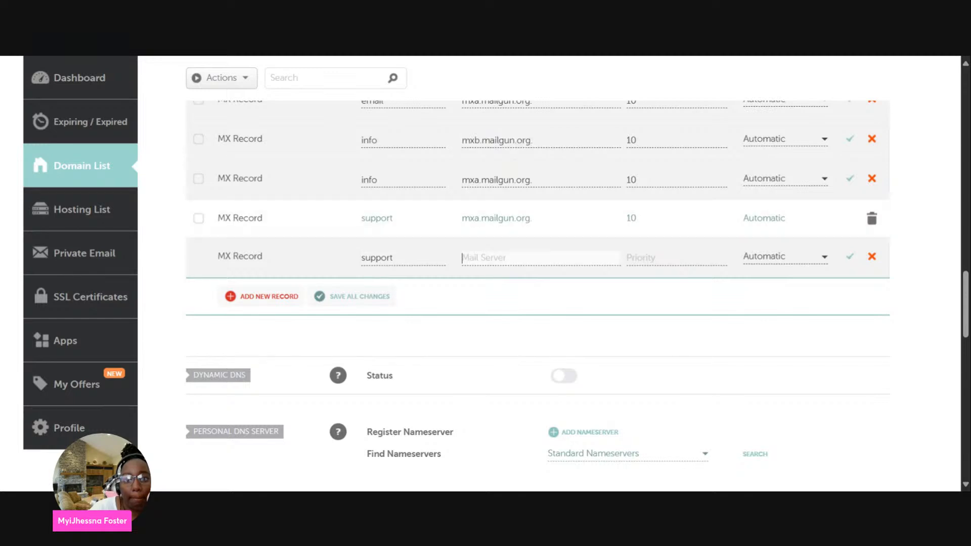
key("ctrl+v")
left_click(716, 258)
type("10")
left_click(850, 256)
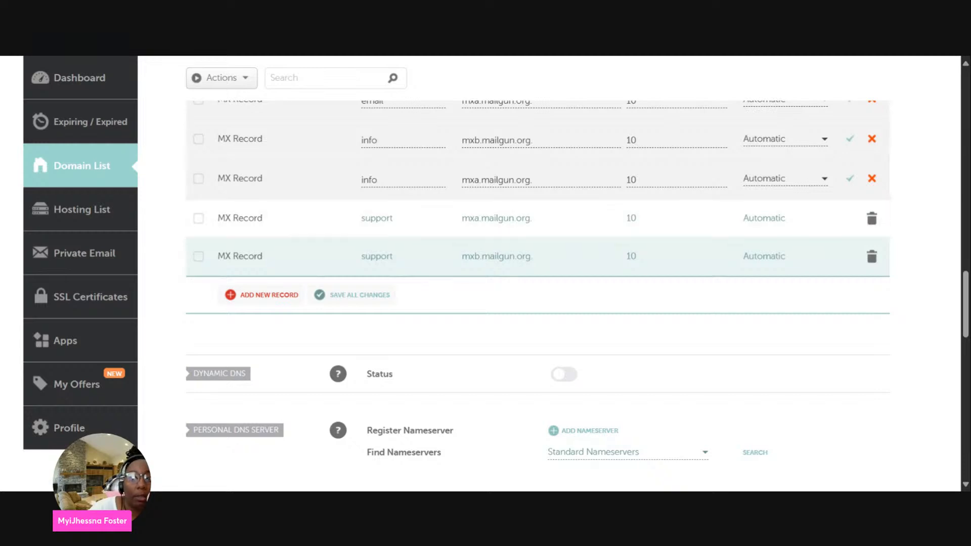
Review the domain's mail settings and host records up to the beginning of the Advanced DNS page
left_click(966, 65)
left_click(965, 65)
left_click(965, 66)
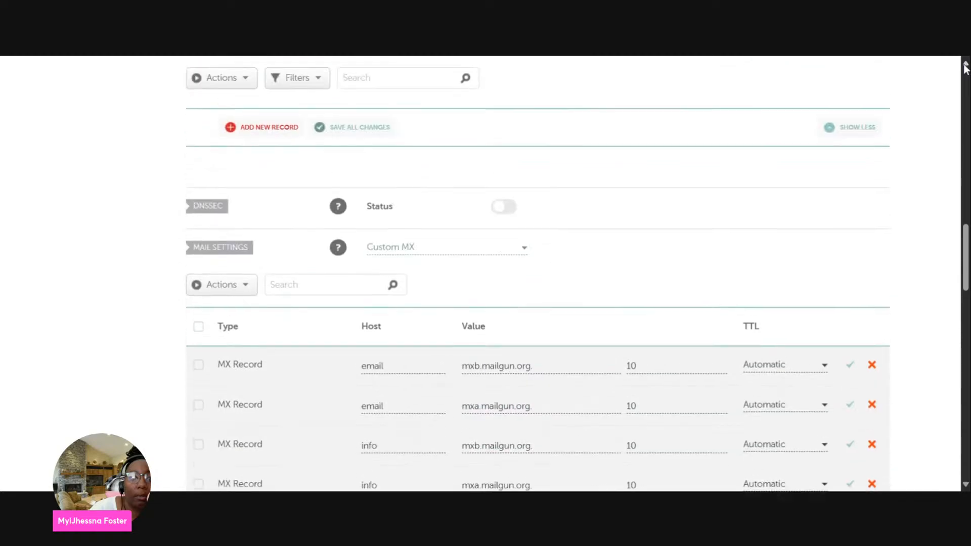
left_click(966, 66)
scroll(965, 66, "up", 9)
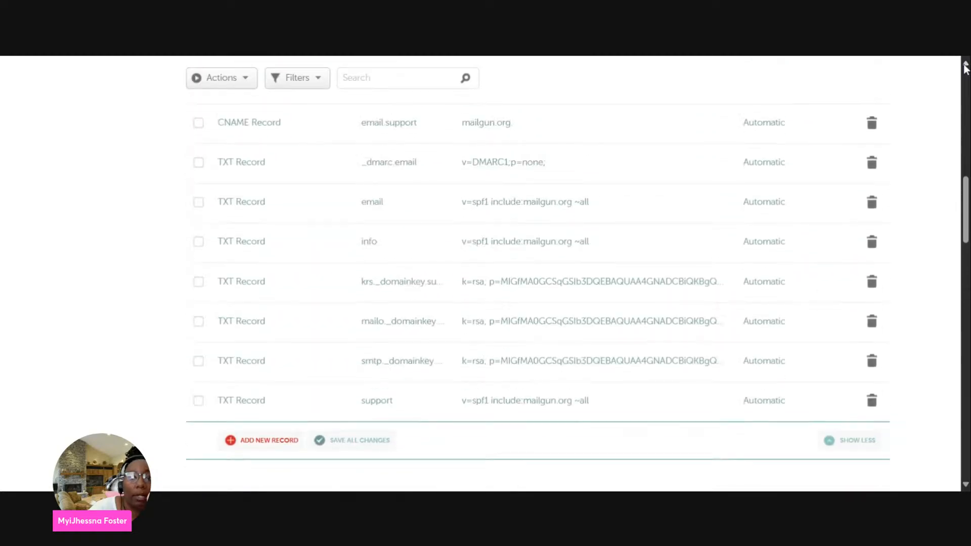
scroll(966, 66, "up", 8)
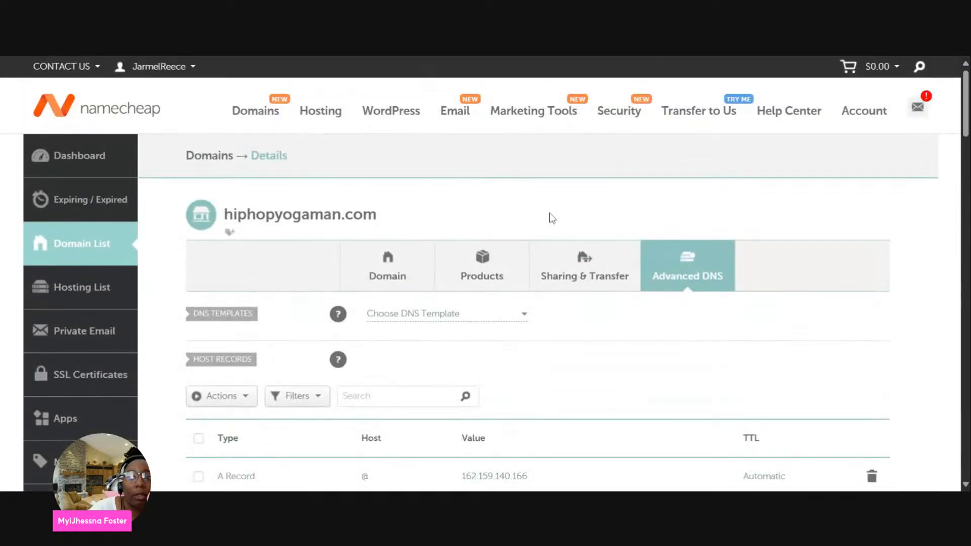
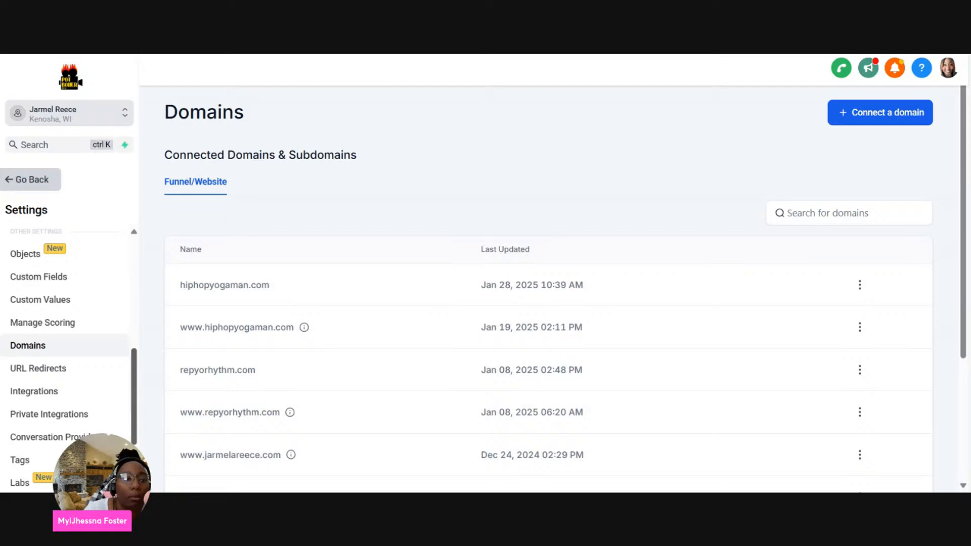
Open the Email Services settings and start adding a new dedicated sending domain
scroll(139, 360, "up", 2)
scroll(138, 360, "up", 2)
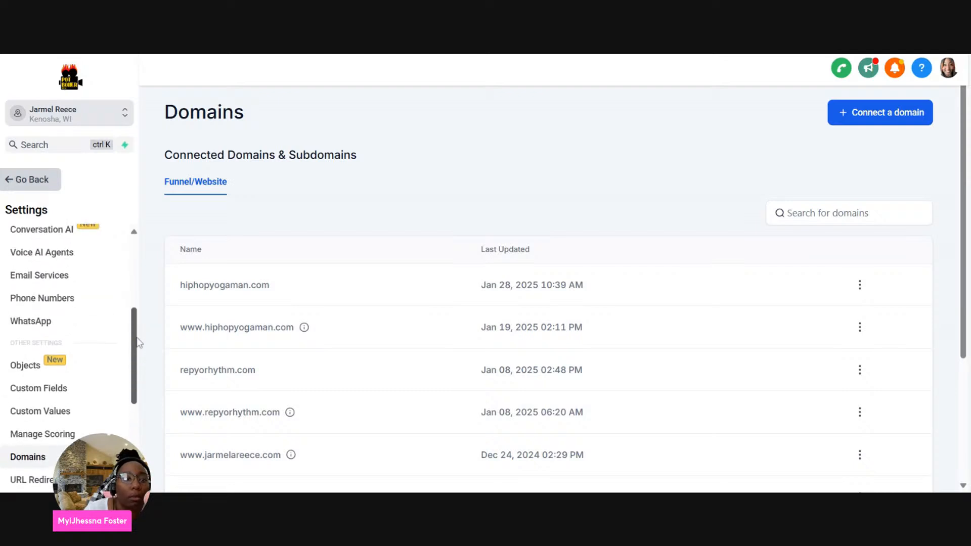
left_click(49, 280)
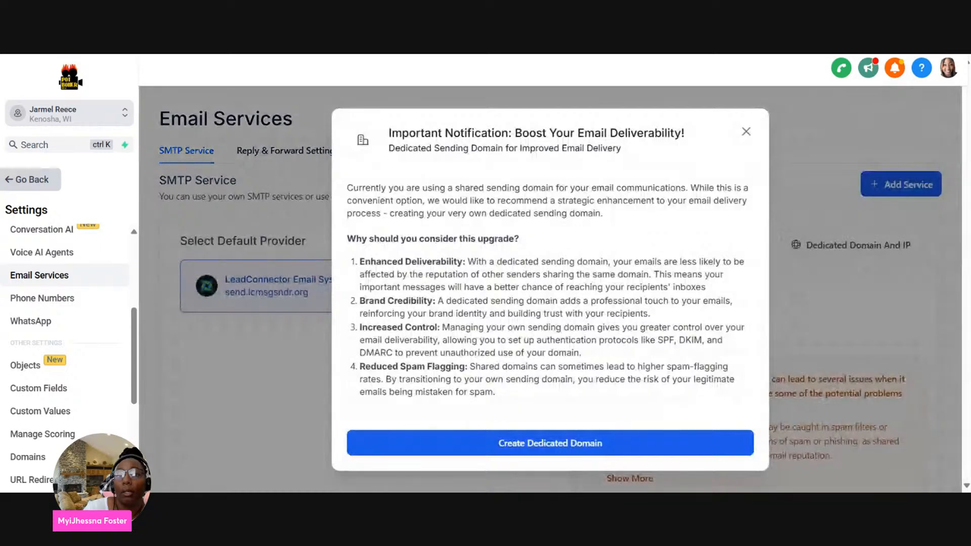
left_click(548, 443)
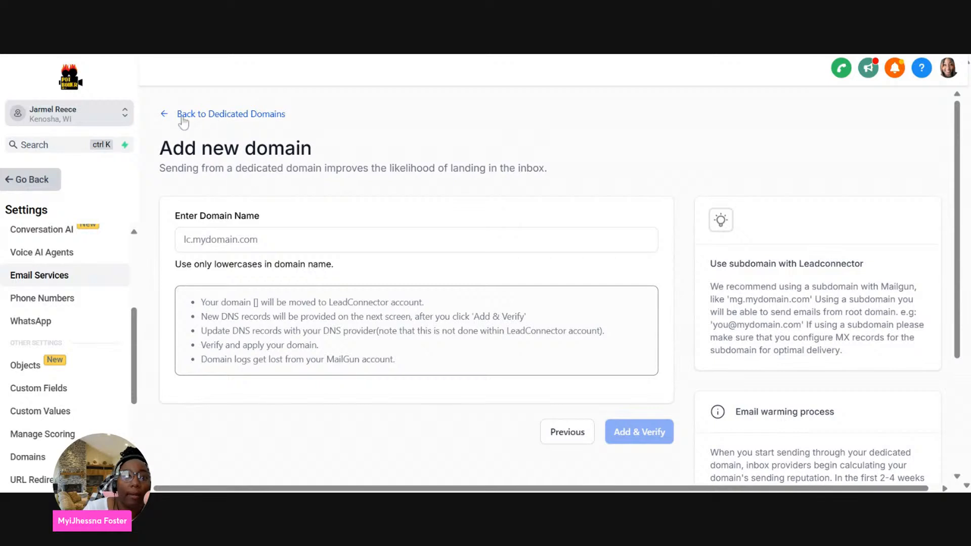
left_click(173, 114)
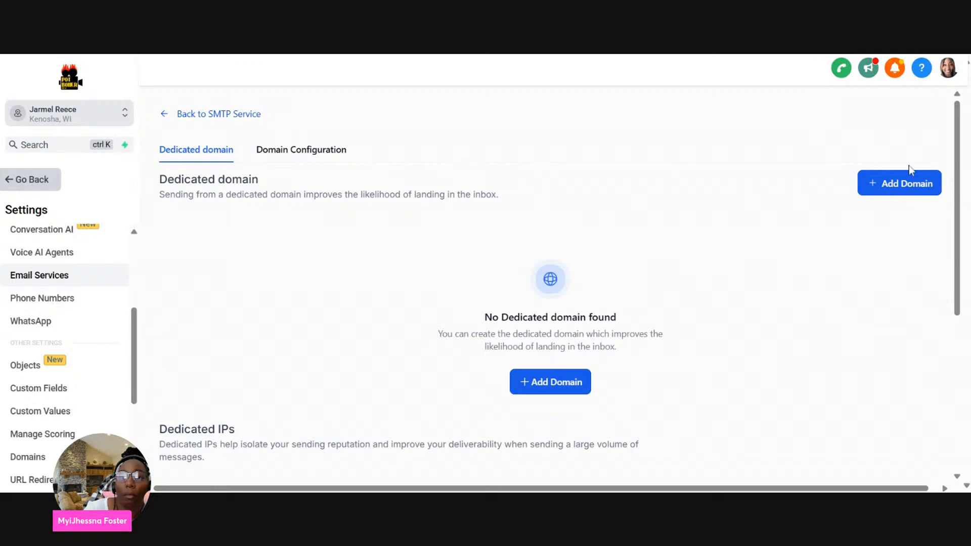
left_click(881, 182)
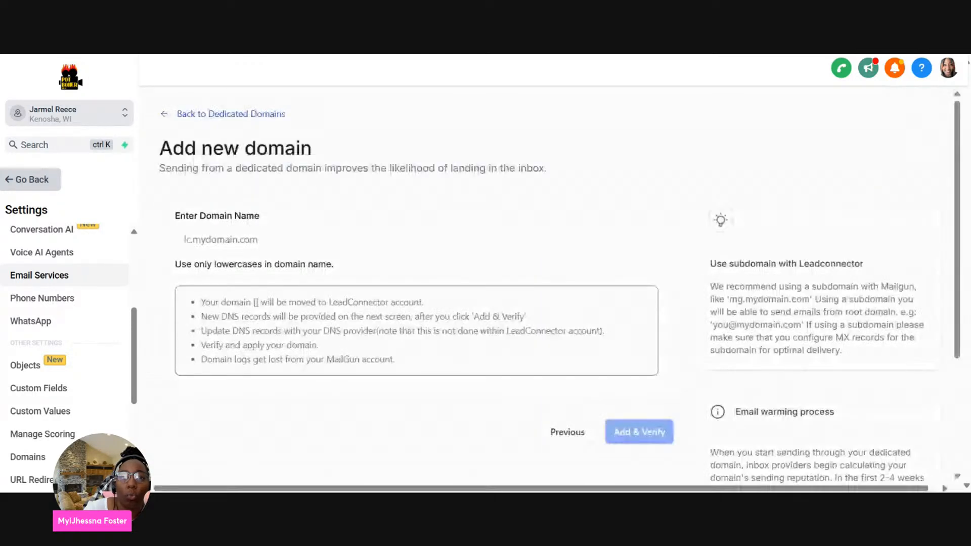
Try to add and verify support.hiphopyogaman.com as a dedicated sending domain
left_click(299, 237)
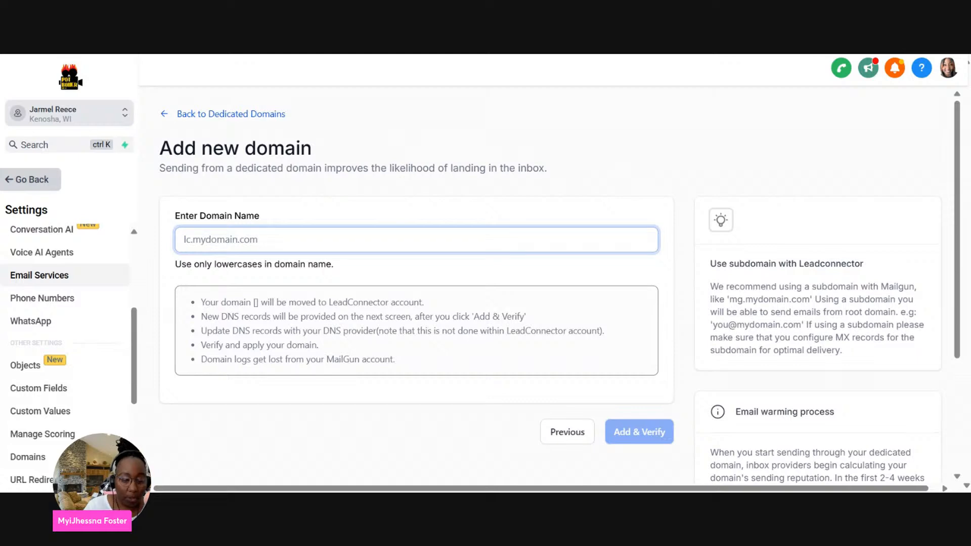
type("sup")
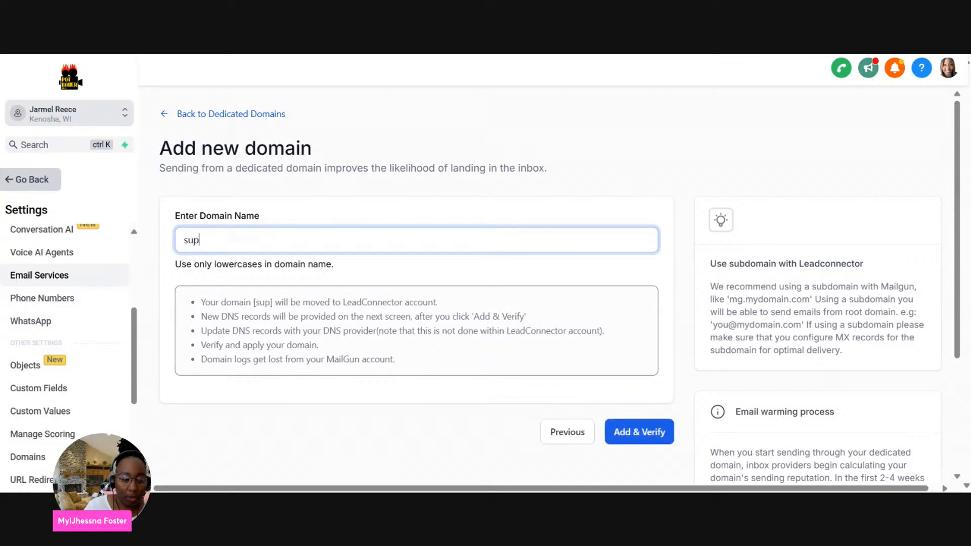
type("port.hiphopyogama")
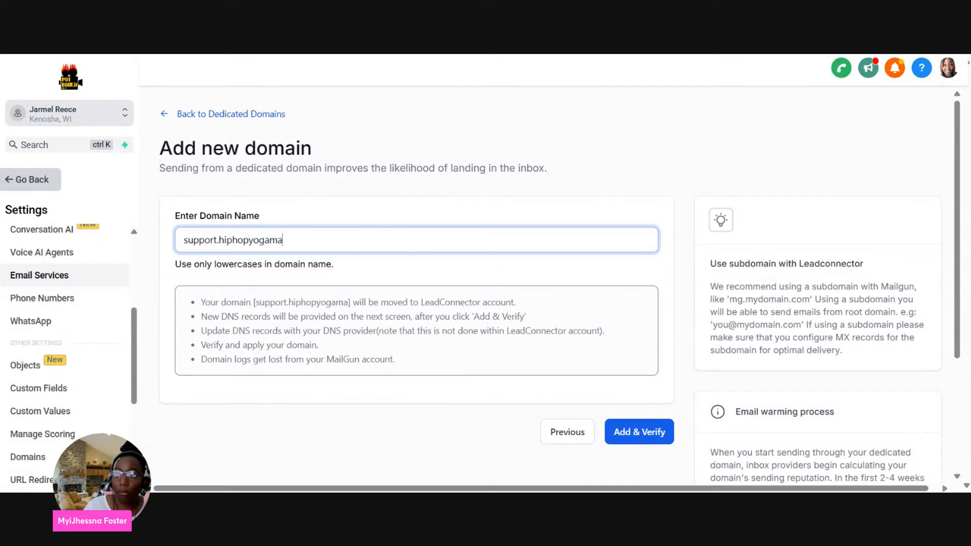
type("n.com")
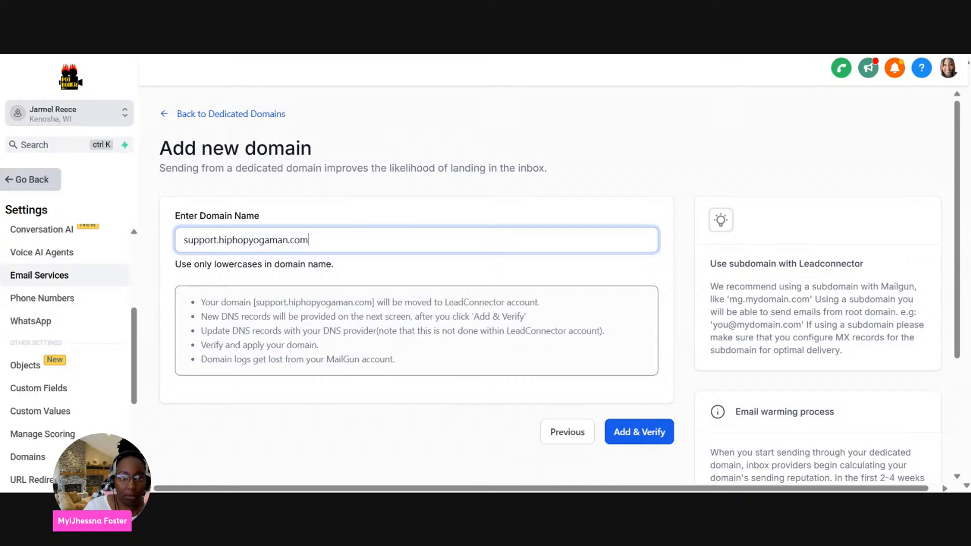
left_click(640, 433)
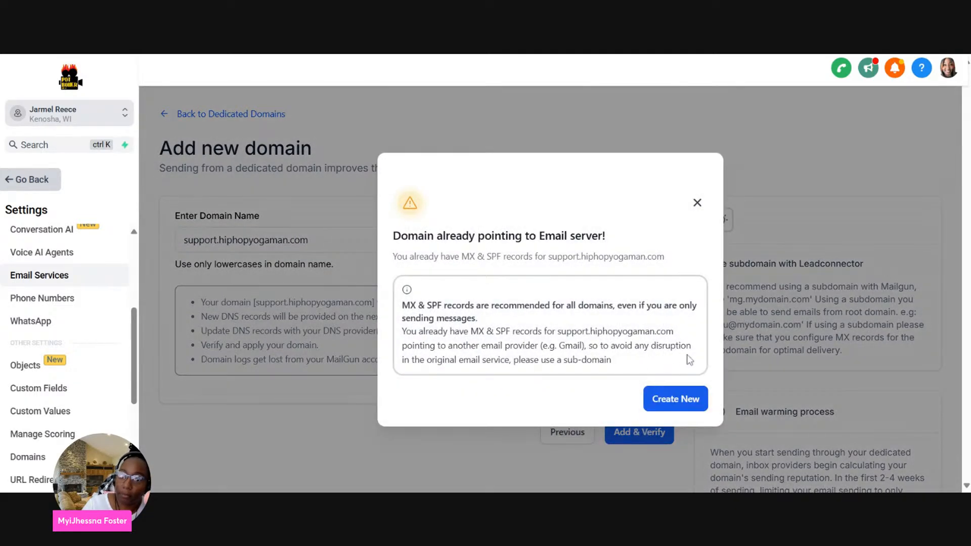
left_click(683, 407)
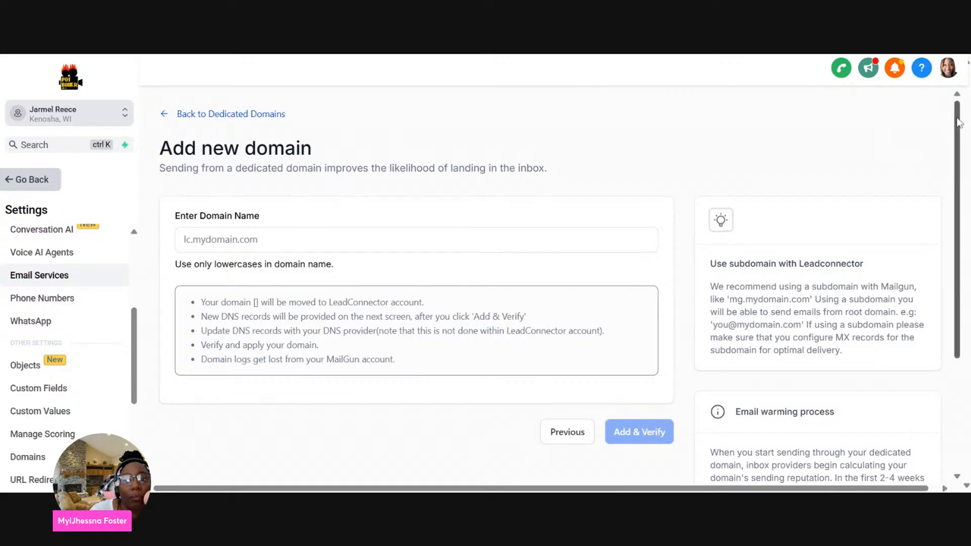
Read through the guidance on the new domain form and return to the dedicated domain overview
scroll(963, 152, "down", 1)
scroll(966, 157, "down", 1)
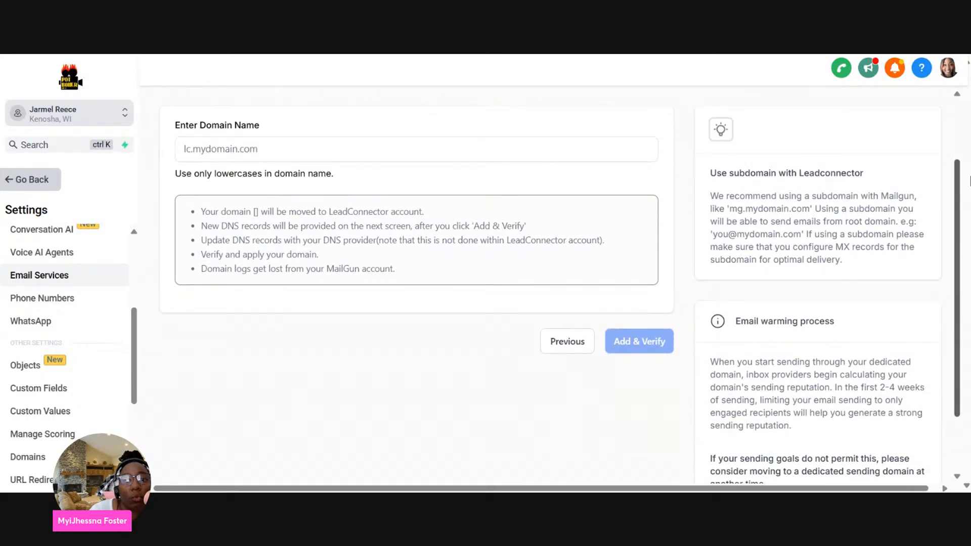
scroll(964, 181, "up", 2)
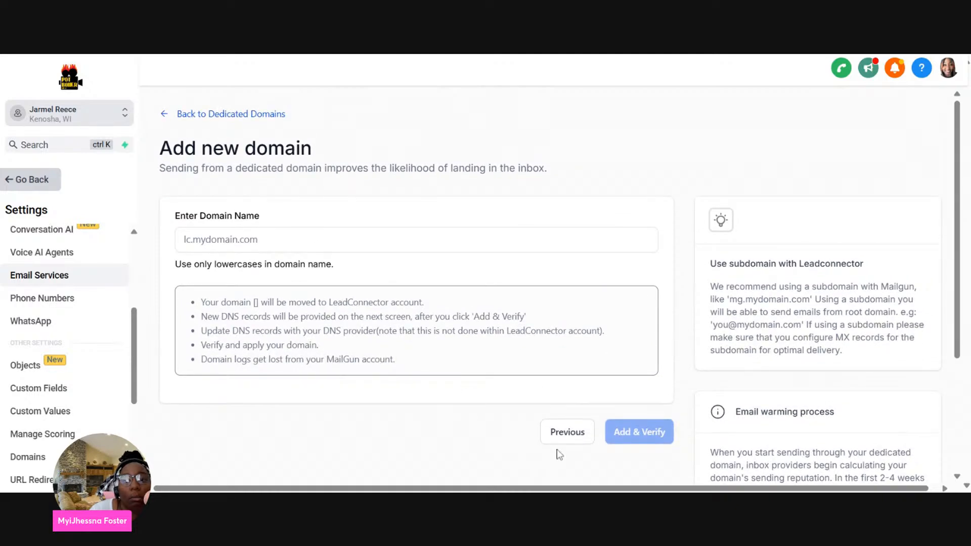
left_click(569, 433)
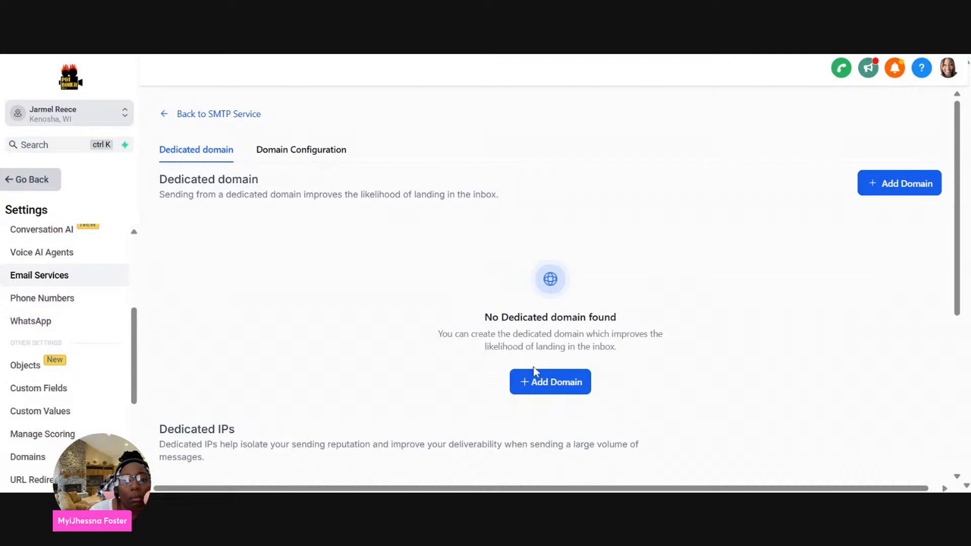
left_click(539, 376)
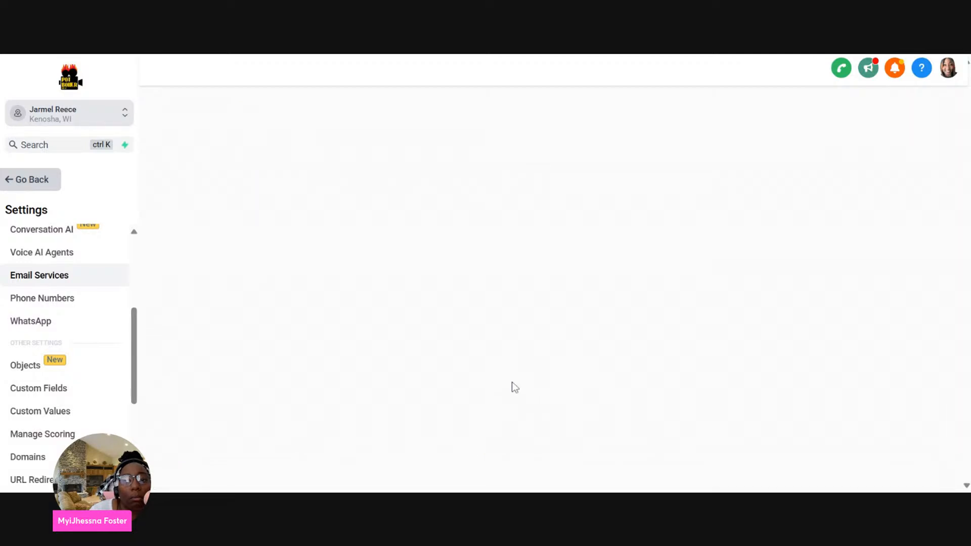
left_click(162, 118)
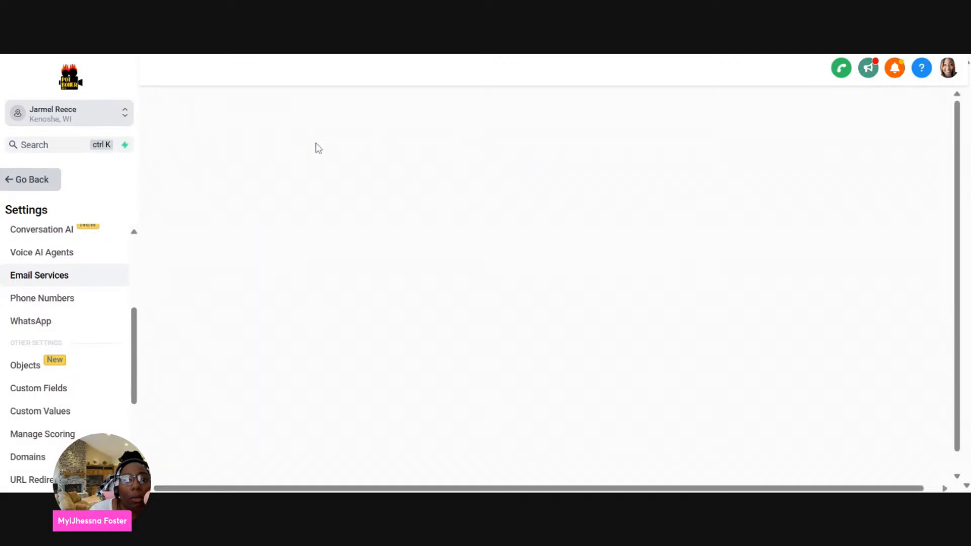
Check which domains the Domain Configuration offers for Workflow Domain, and return to the dedicated domain overview
left_click(312, 152)
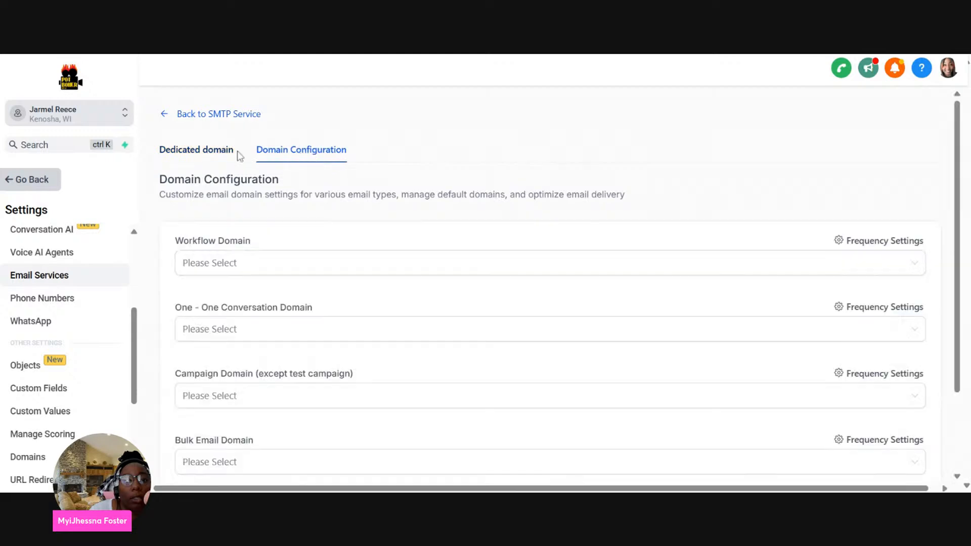
left_click(326, 272)
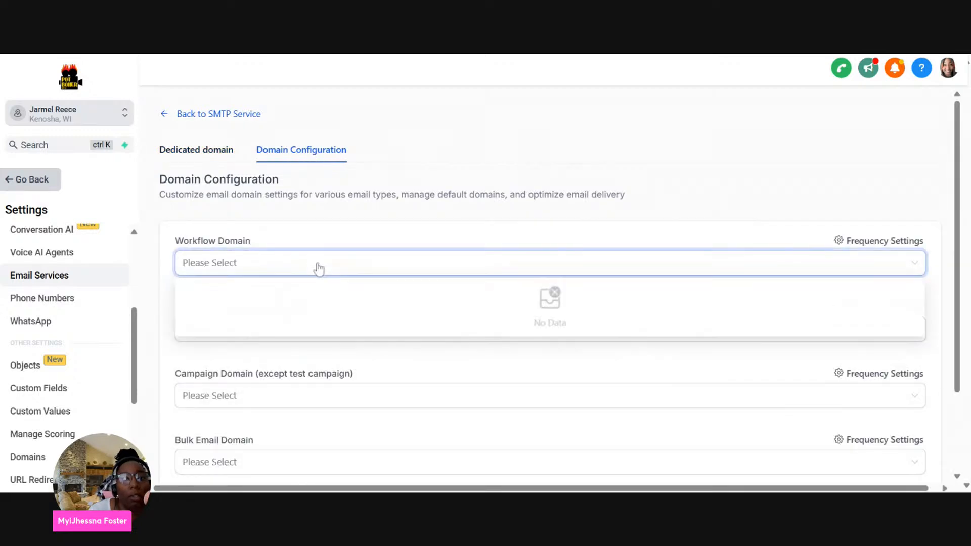
left_click(202, 151)
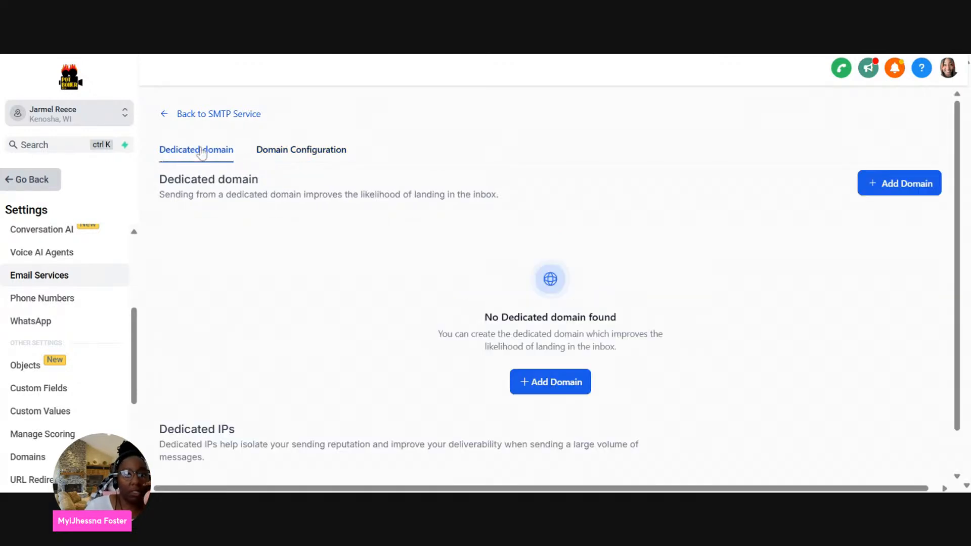
Try to add and verify info.hiphopyogaman.com as a dedicated sending domain, and return to a blank new domain form
left_click(548, 395)
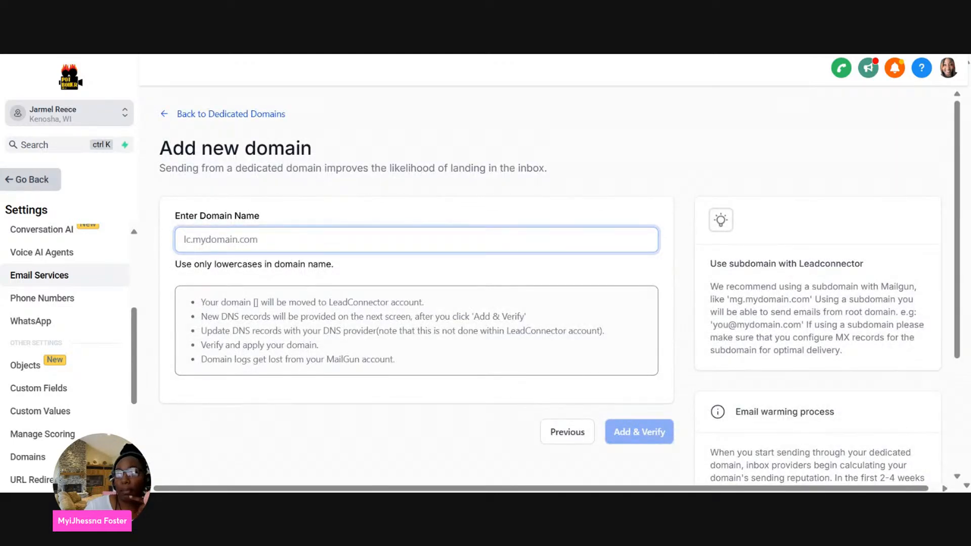
type("info")
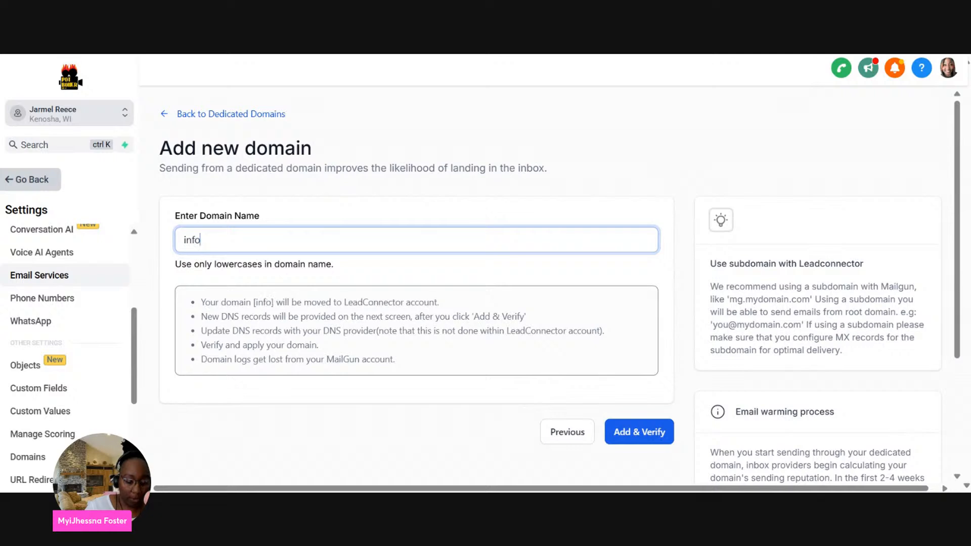
type(".hiphopyogaman")
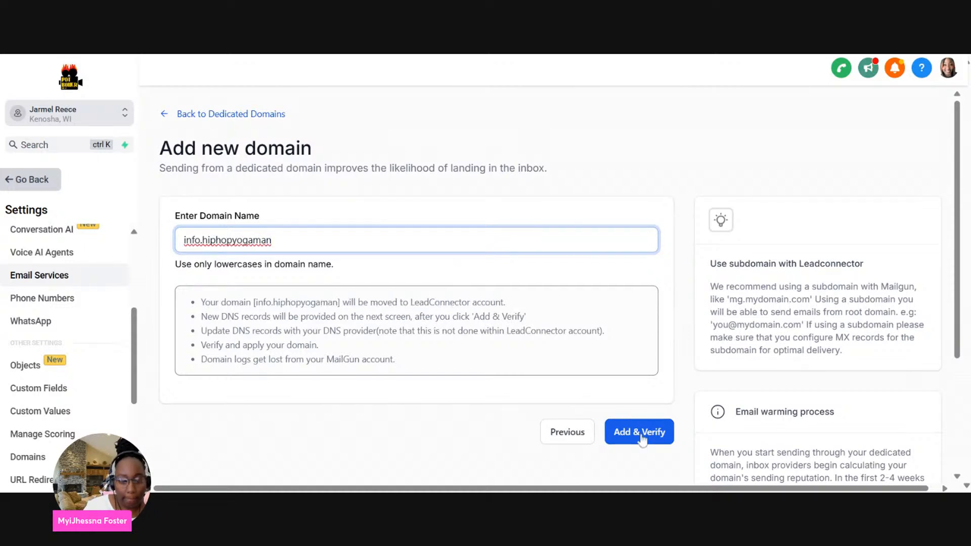
type(".com")
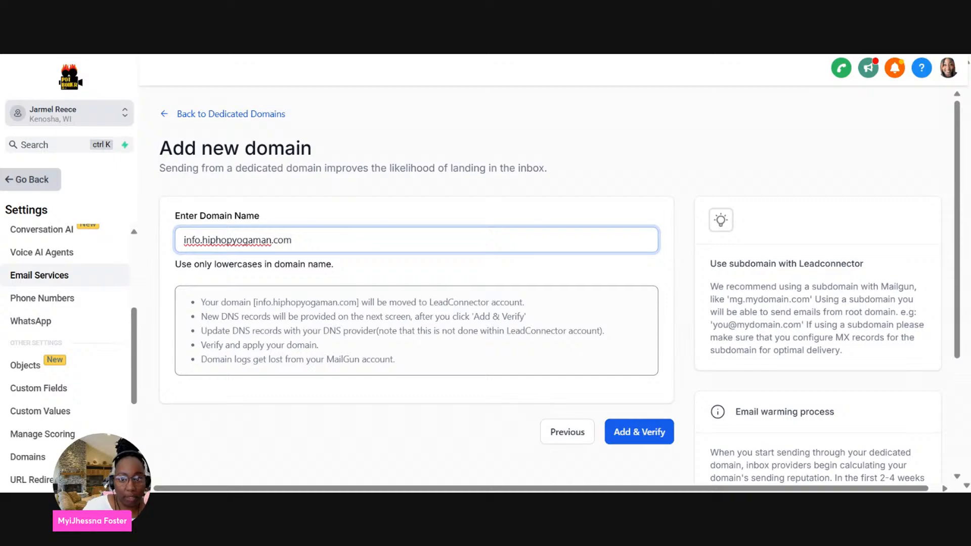
left_click(635, 433)
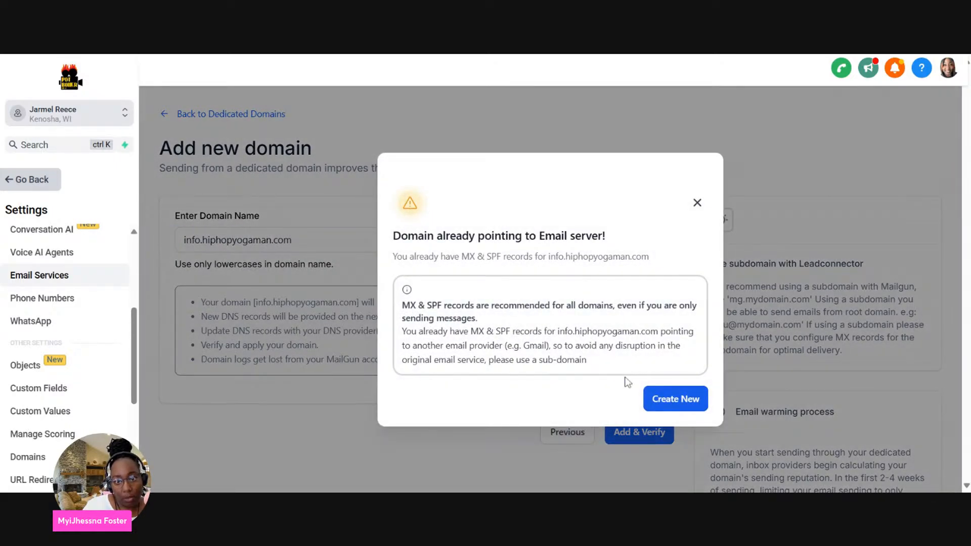
left_click(681, 401)
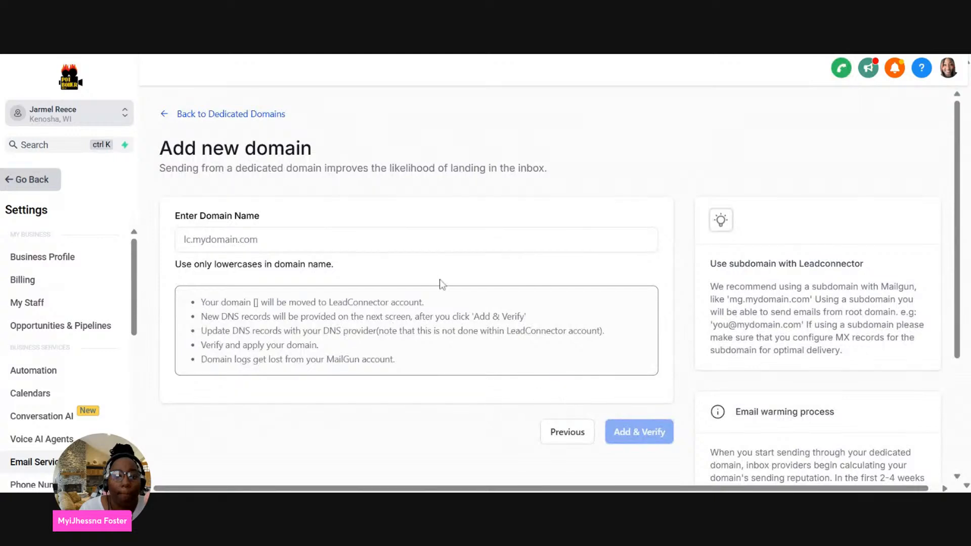
left_click(370, 239)
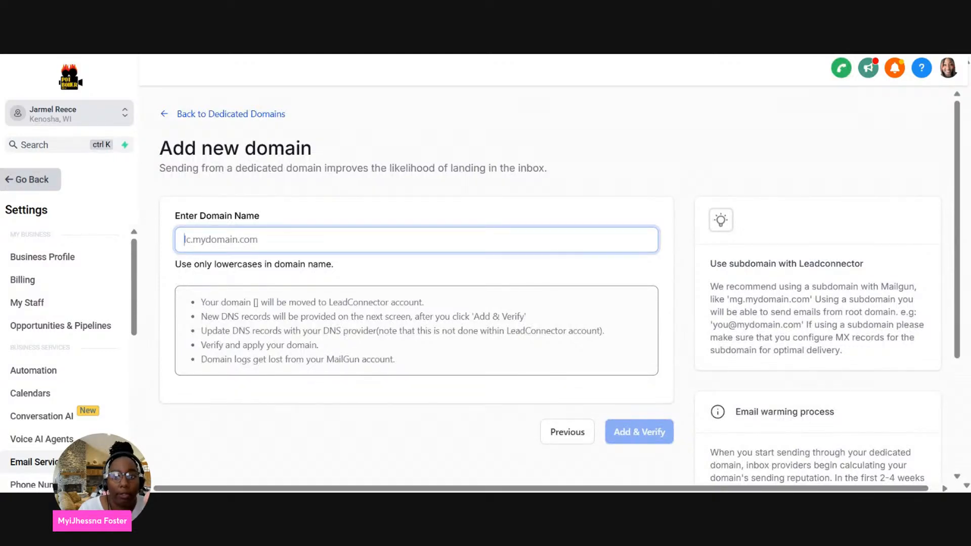
left_click(720, 60)
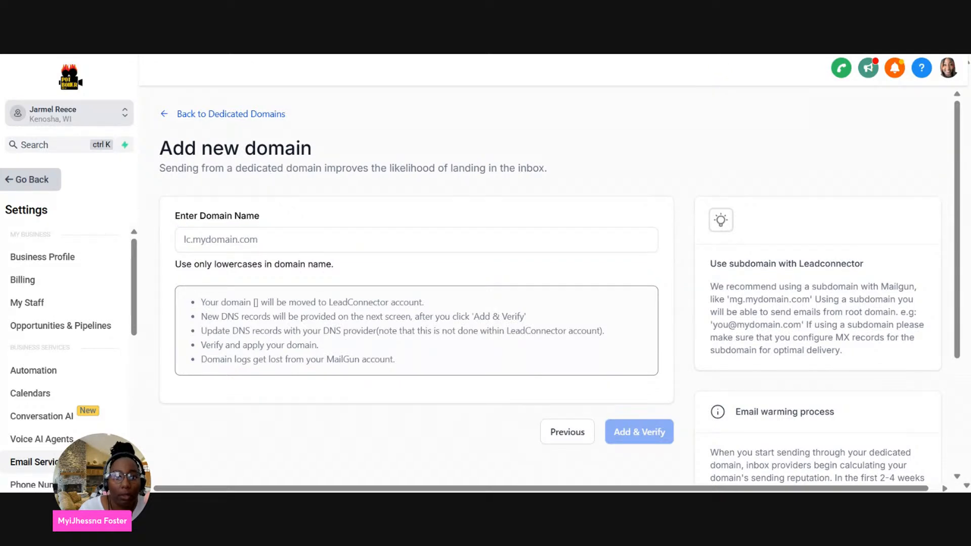
left_click(416, 240)
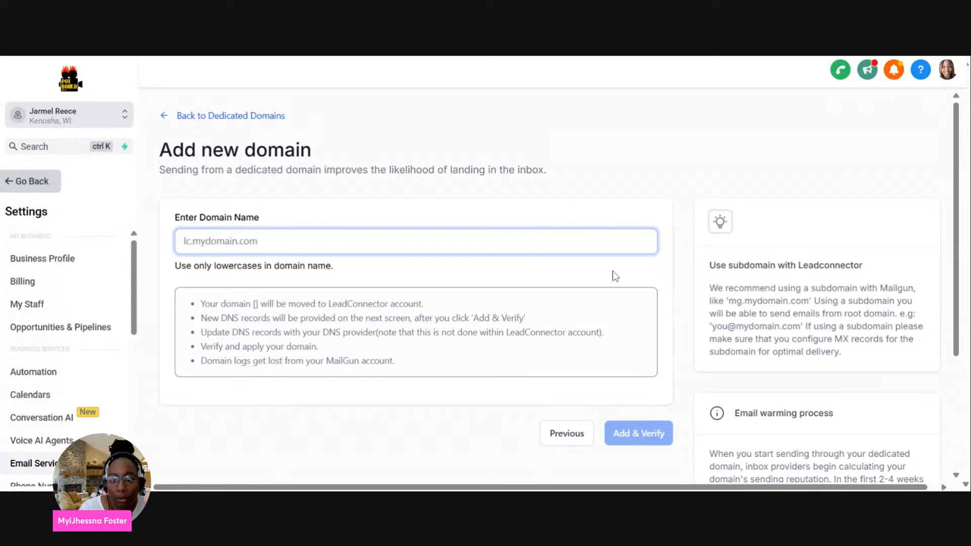
left_click_drag(956, 162, 967, 208)
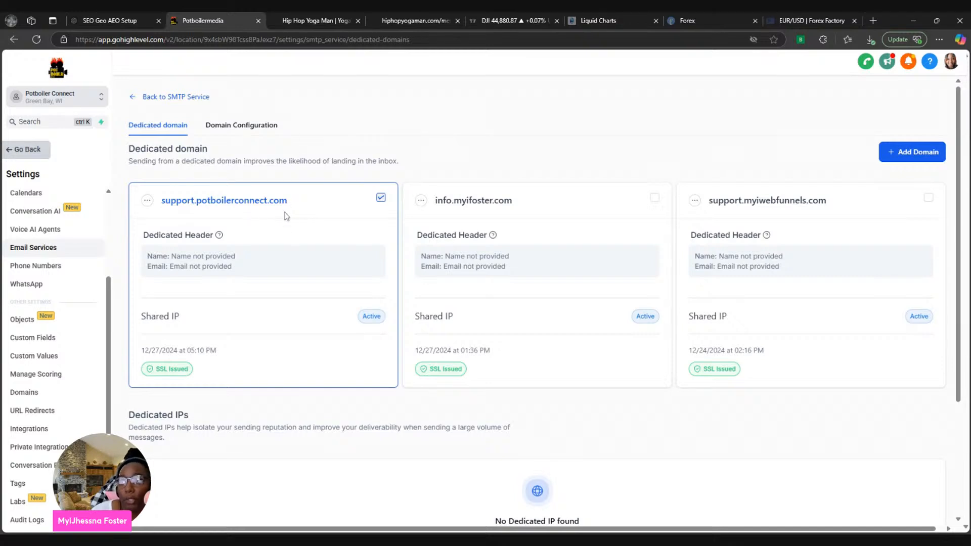
Open potboilerconnect.com in a new browser tab, dismiss its pop-up form and view the home page down to the footer
left_click(874, 21)
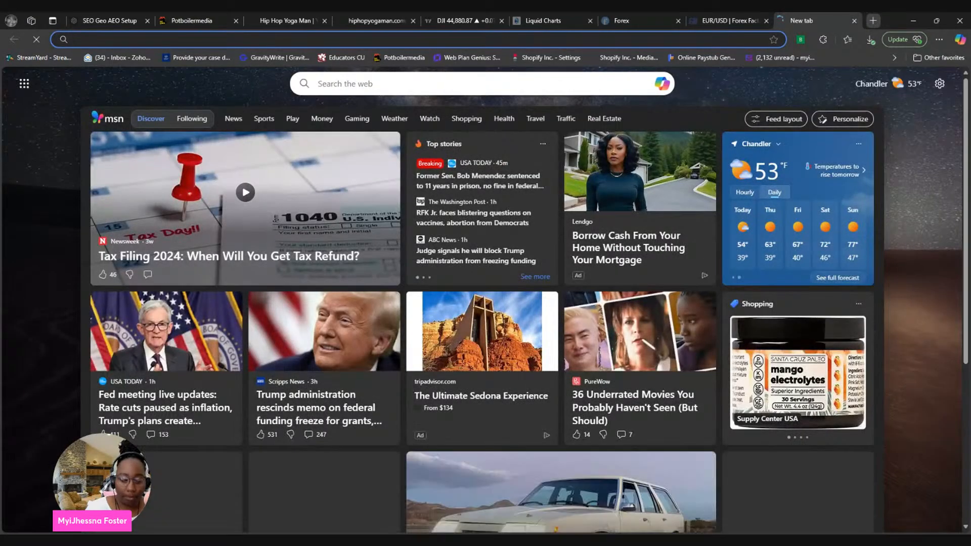
type("potboilercon")
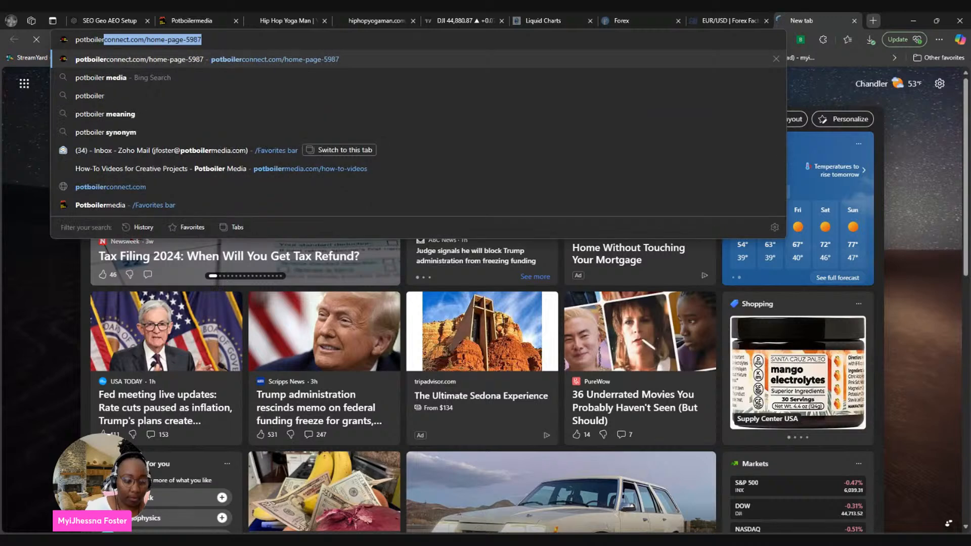
type("nect.com")
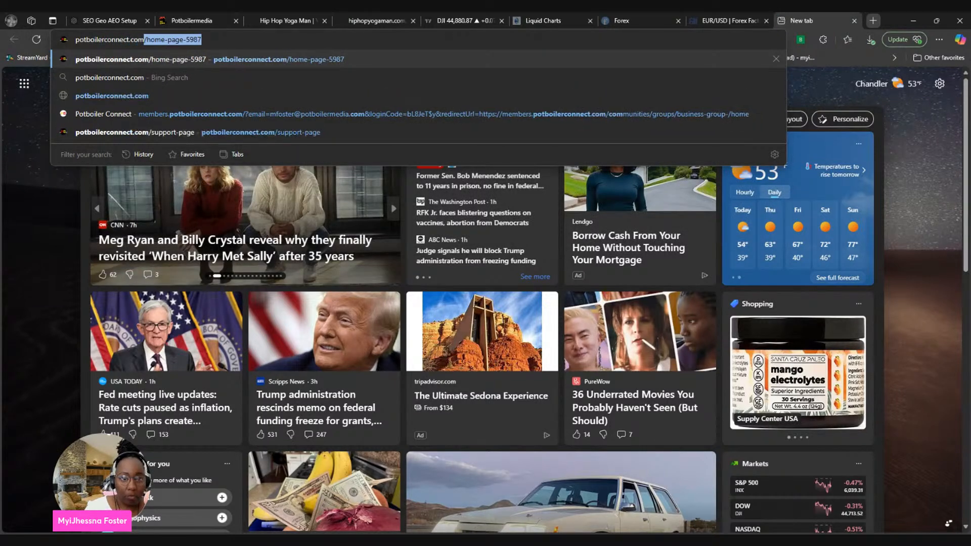
key("Return")
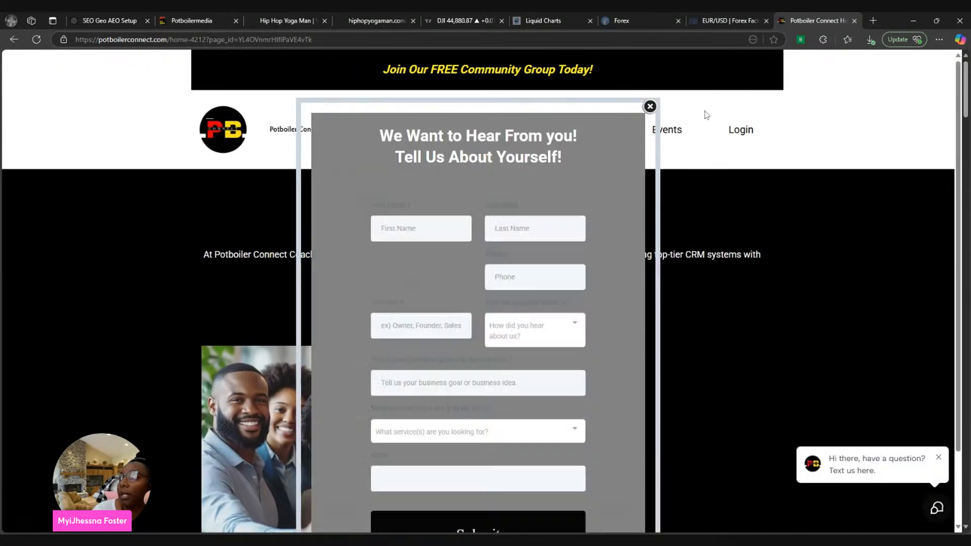
left_click(650, 107)
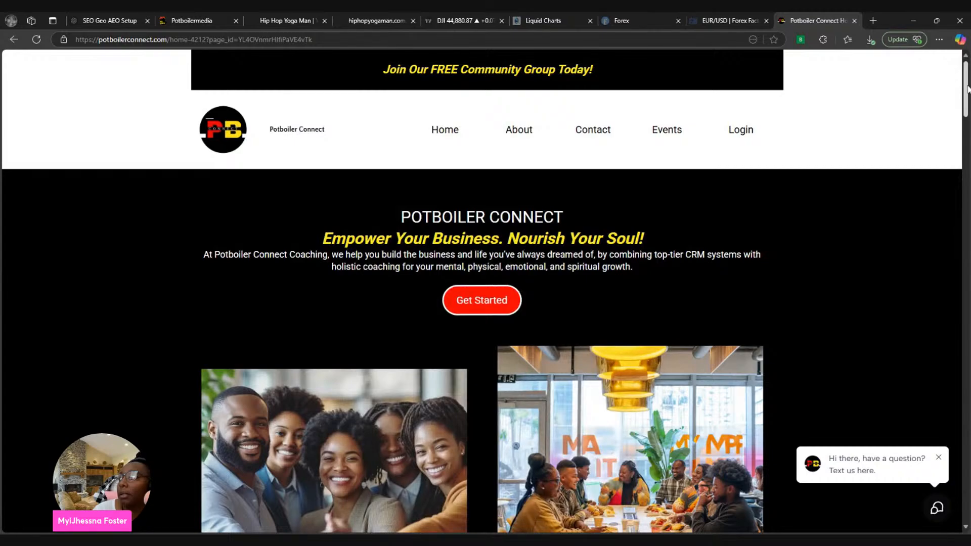
left_click_drag(966, 76, 959, 526)
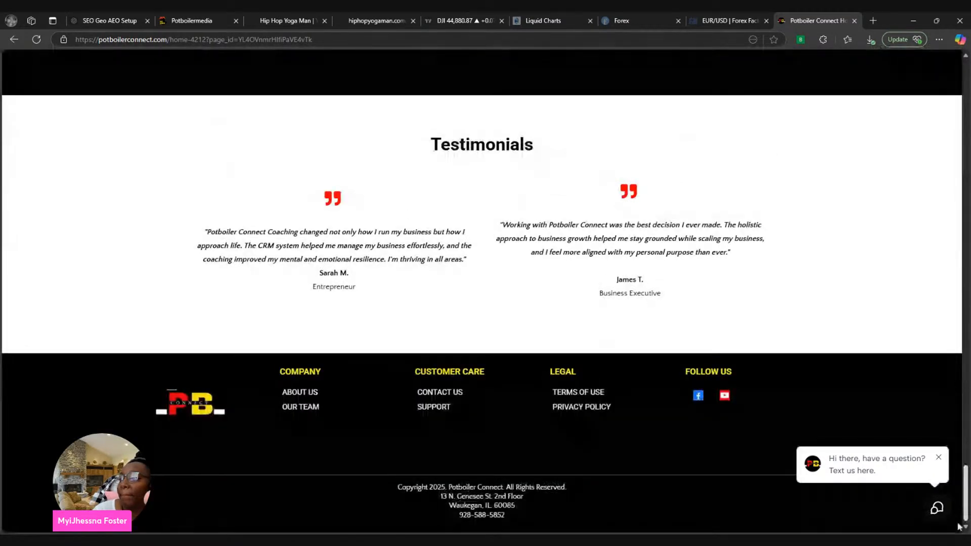